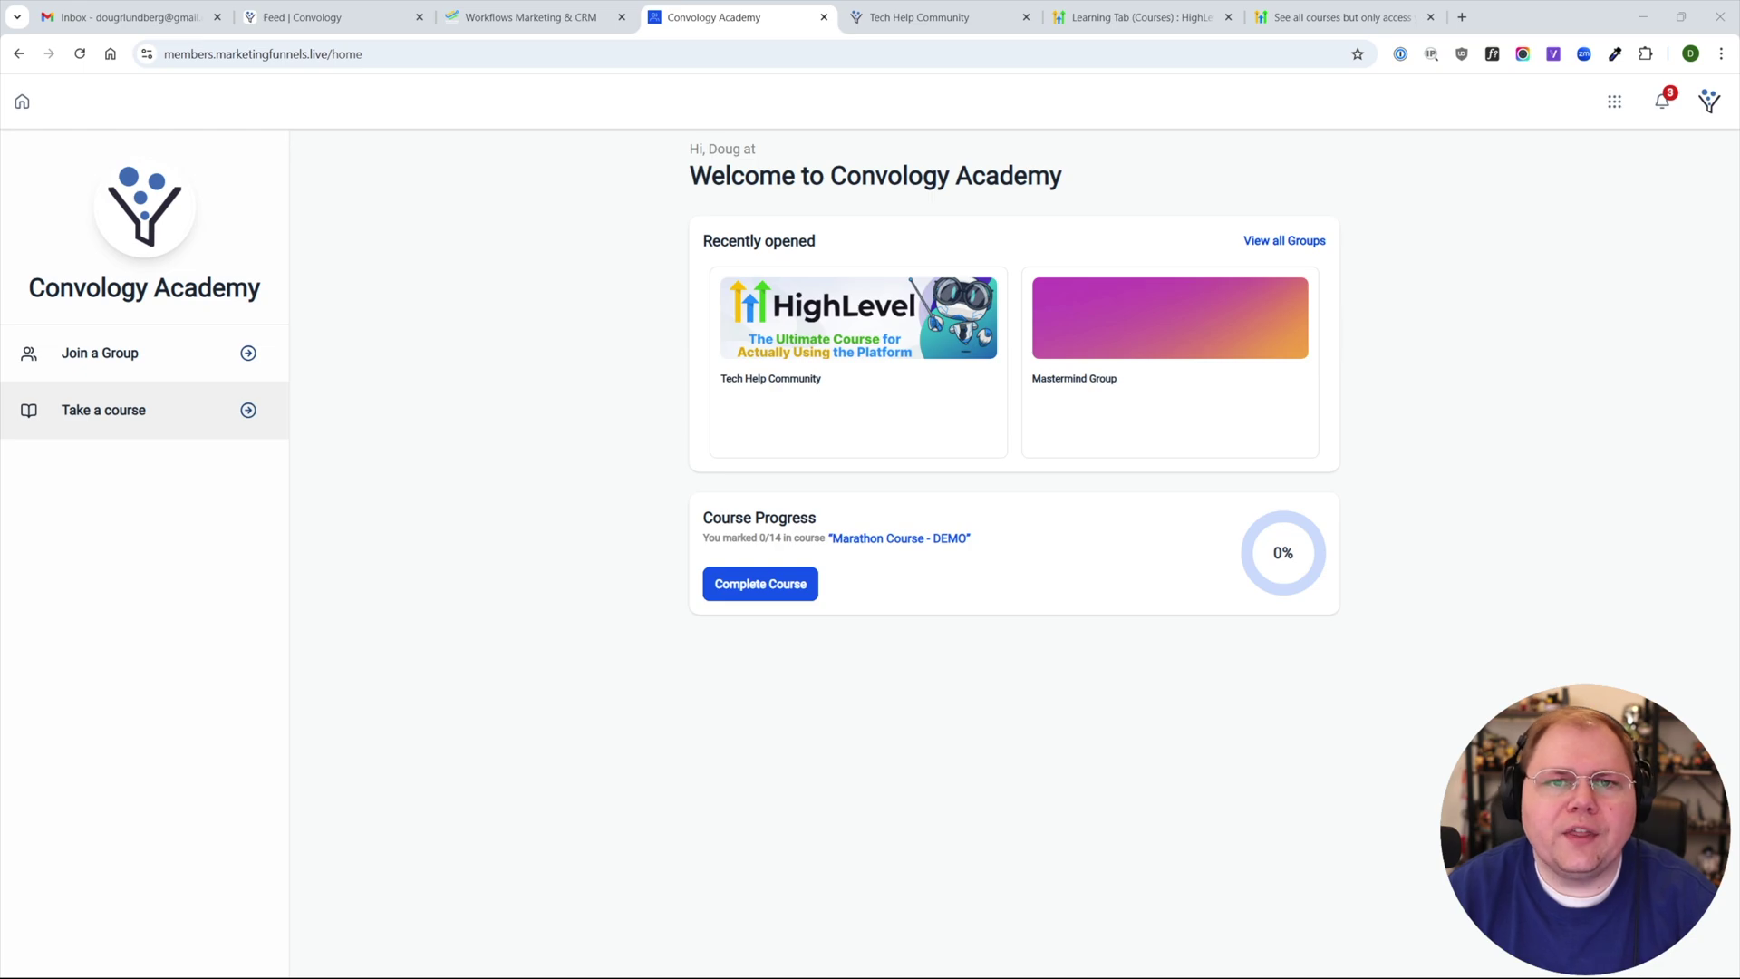
Open the course library with the Marathon, Sprint and Membership demo courses from the Convology Academy sidebar.
{"action": "left_click", "coordinate": [222, 398]}
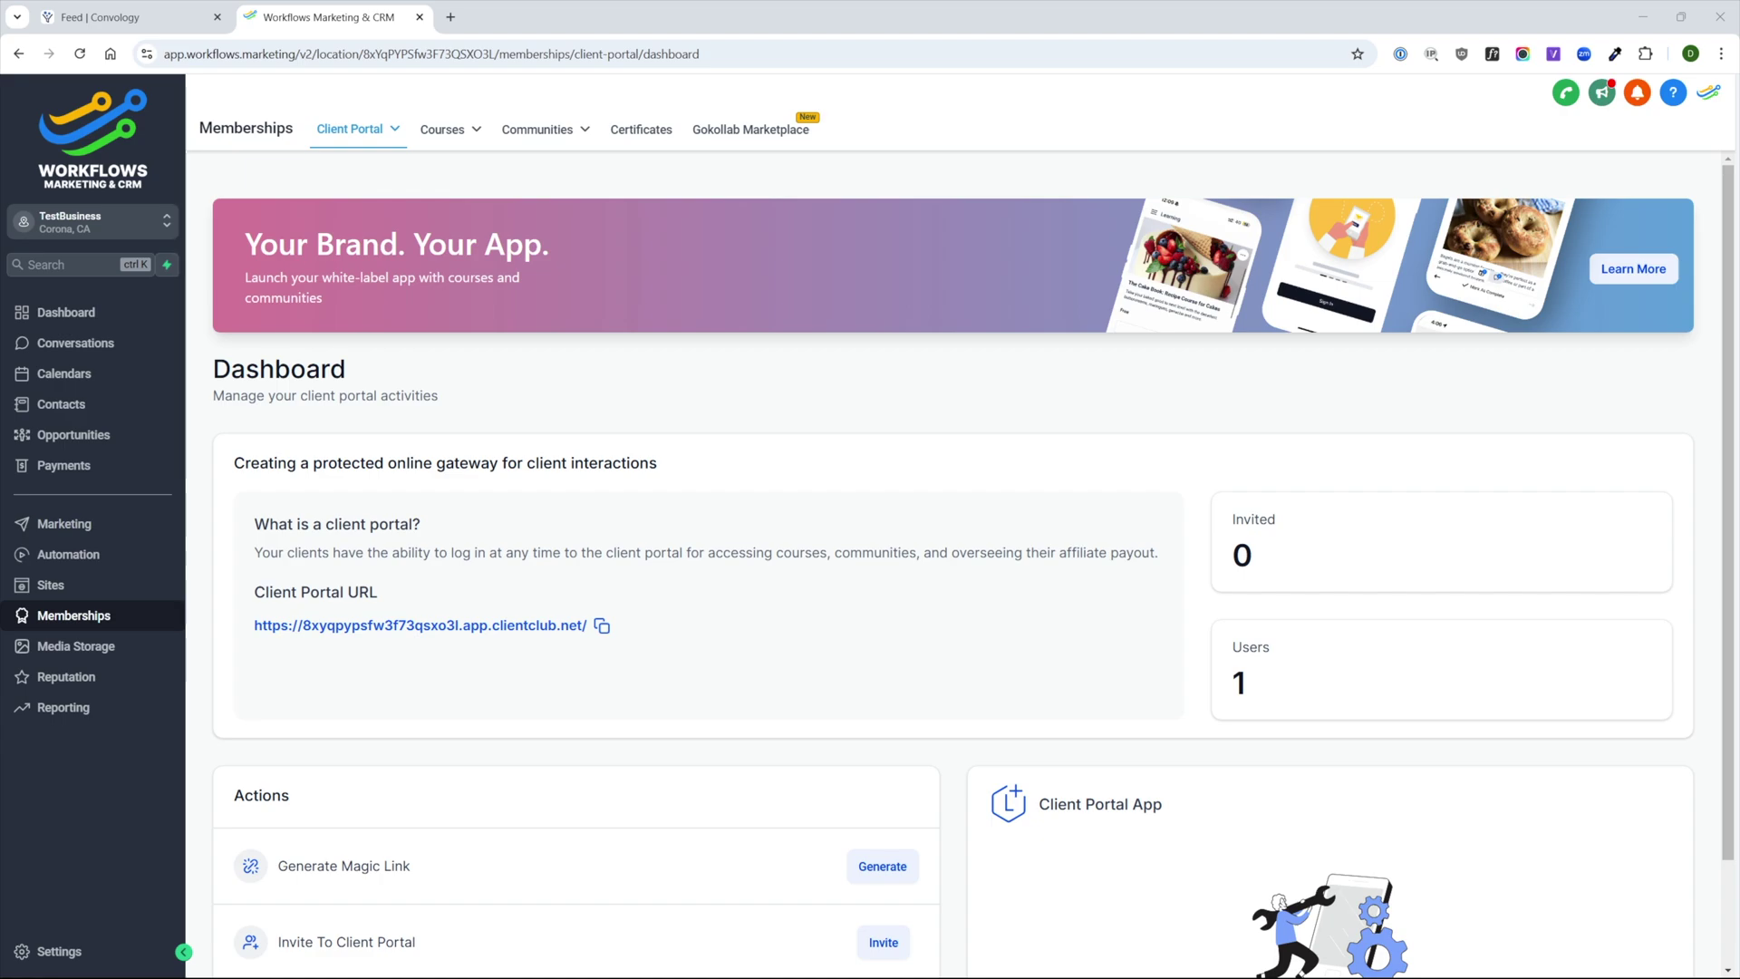
Scroll the portal dashboard and expand the Client Portal menu to show Dashboard, Settings and Branded Mobile App.
{"action": "scroll", "coordinate": [960, 564], "scroll_direction": "down", "scroll_amount": 2}
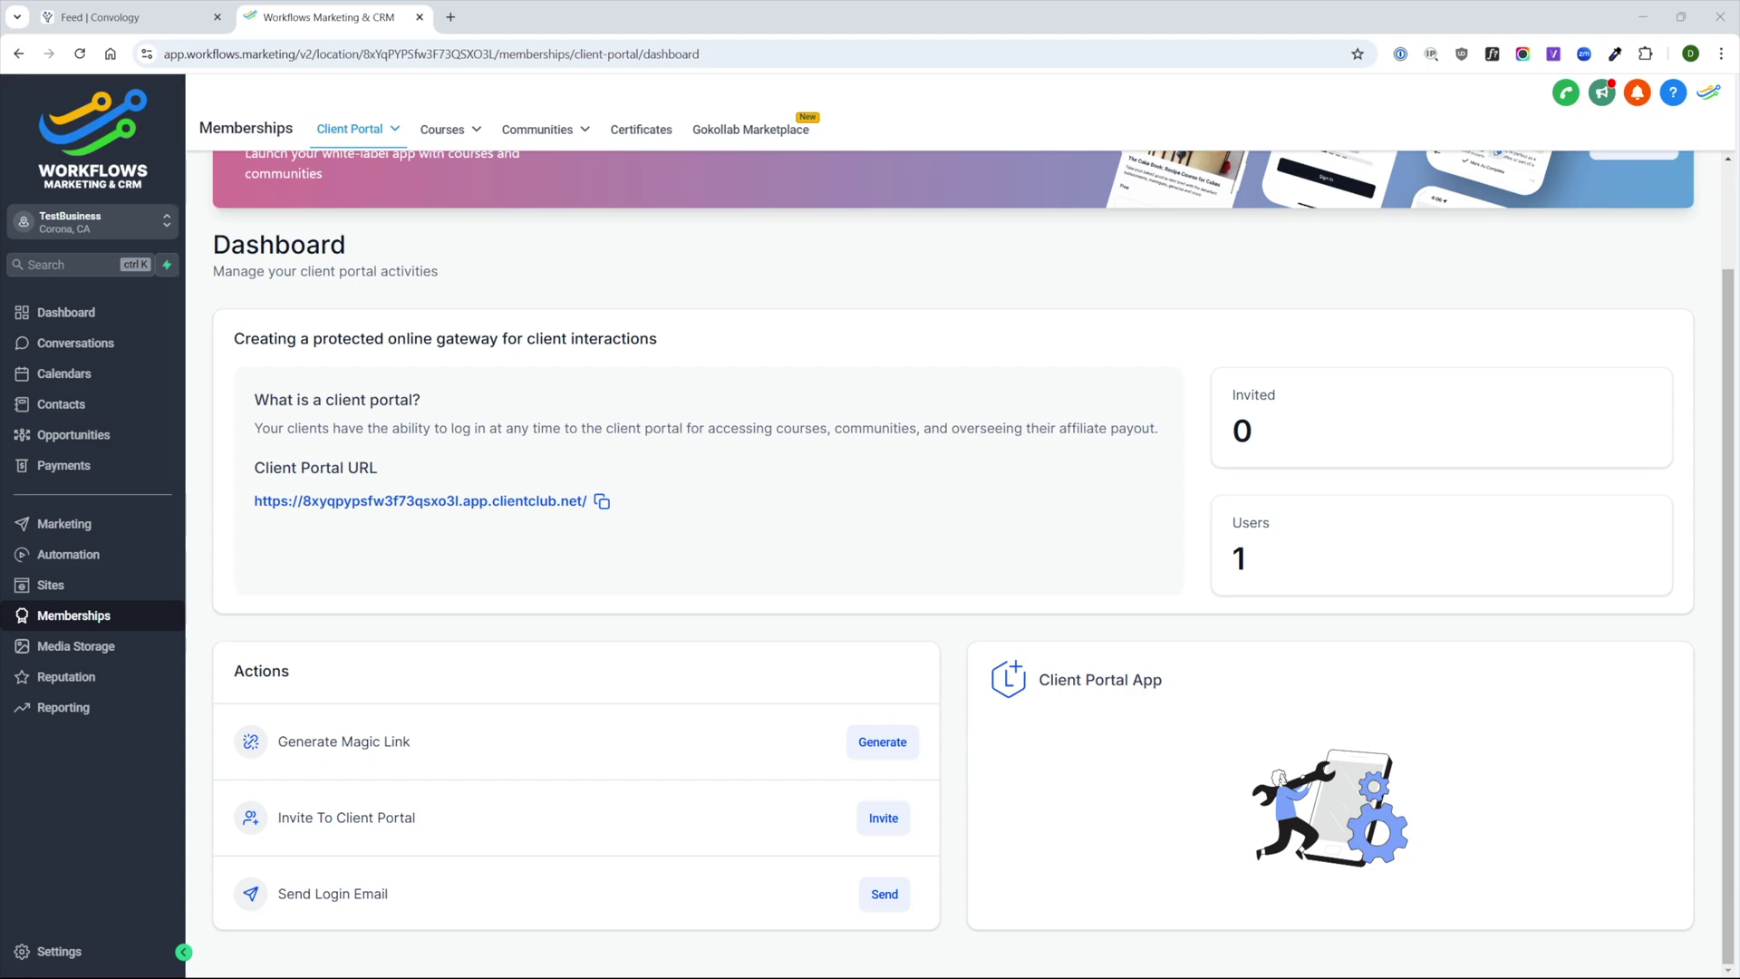
{"action": "scroll", "coordinate": [973, 560], "scroll_direction": "up", "scroll_amount": 2}
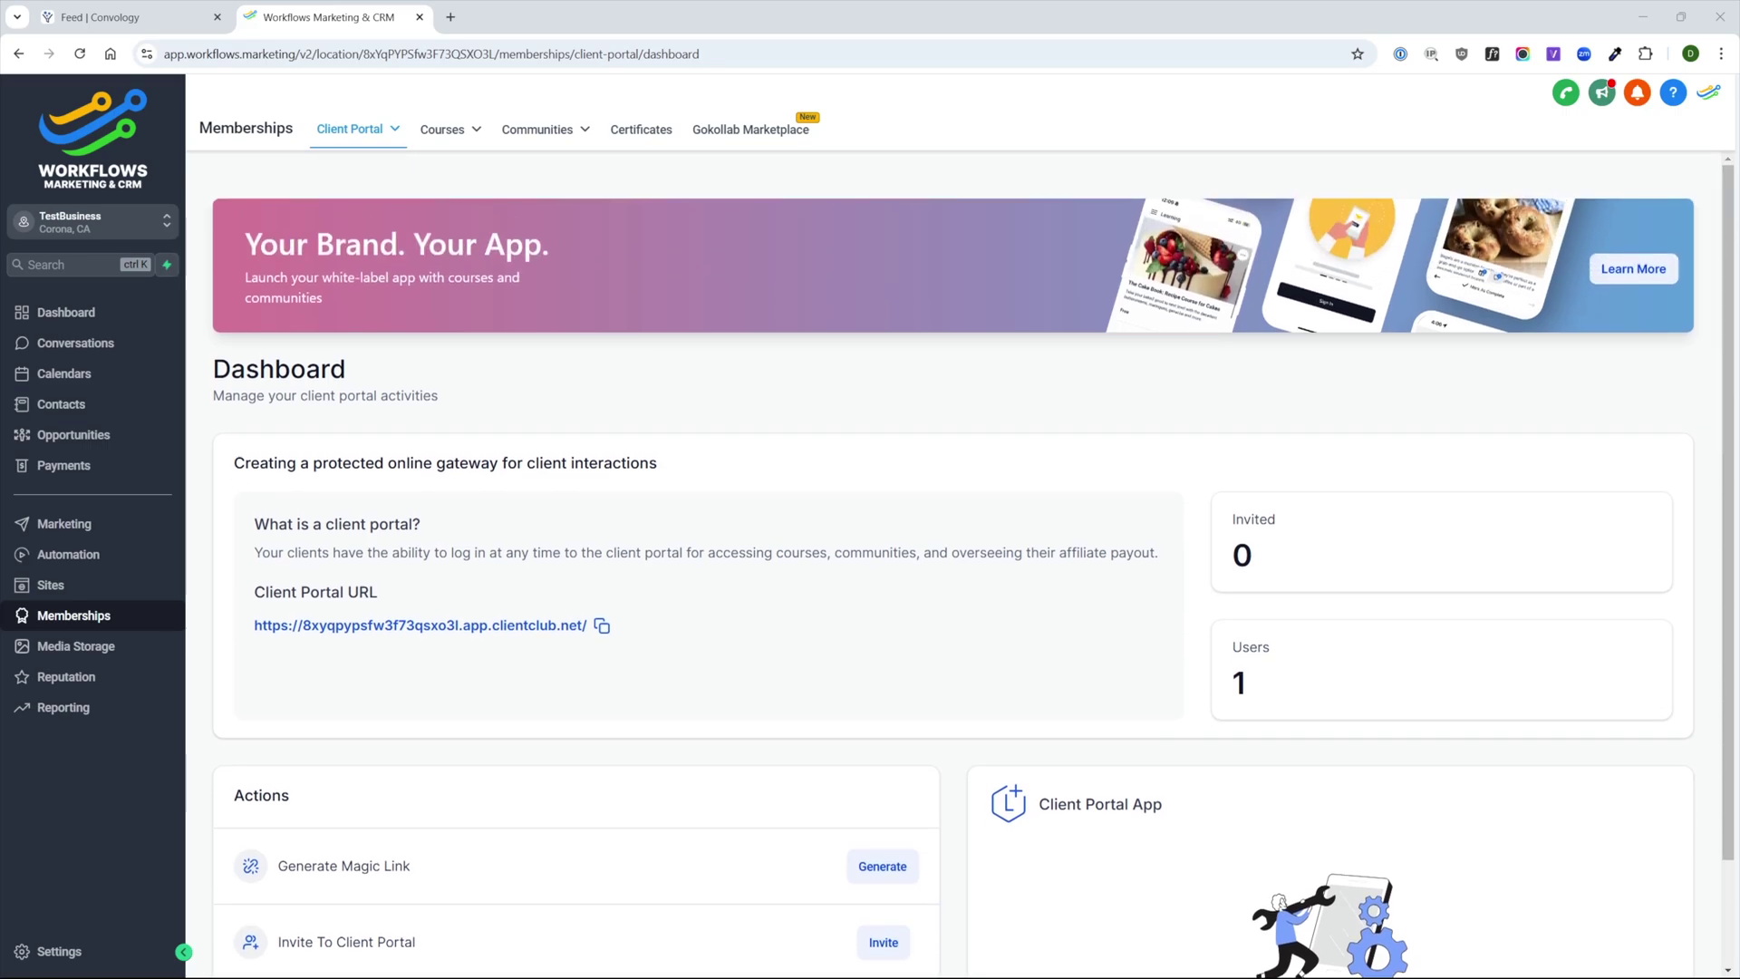
{"action": "left_click", "coordinate": [353, 129]}
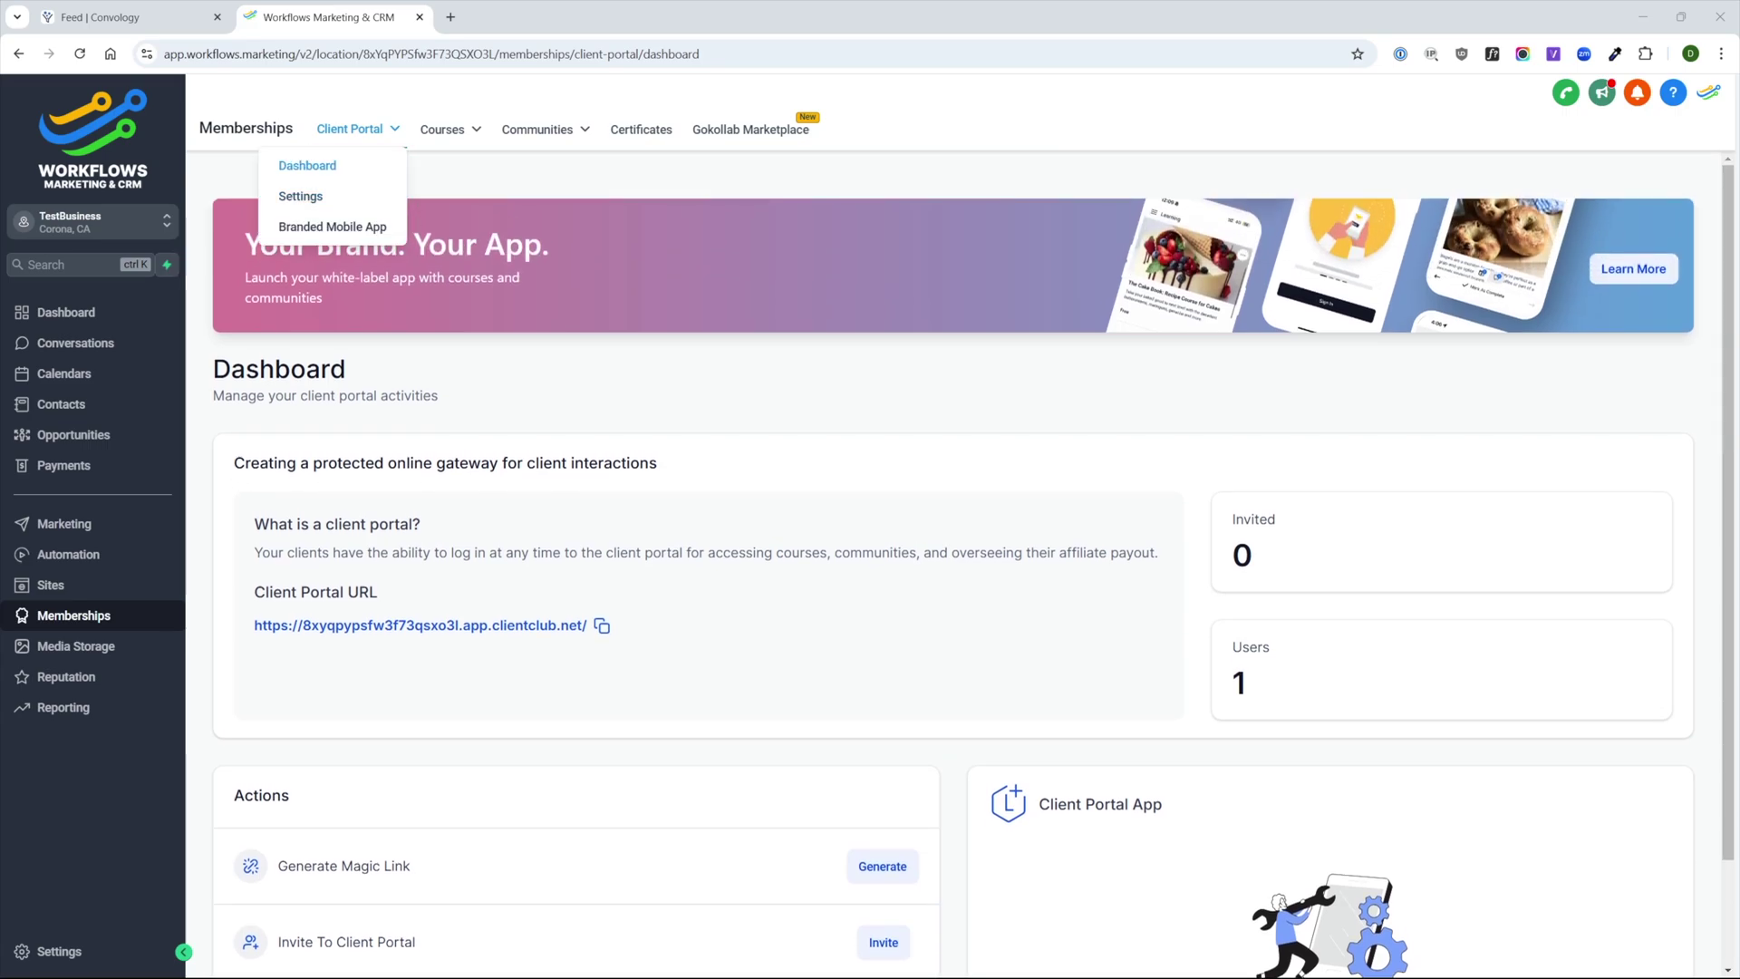
In the portal's Domain Setup settings, copy the full client portal subdomain address.
{"action": "left_click", "coordinate": [309, 200]}
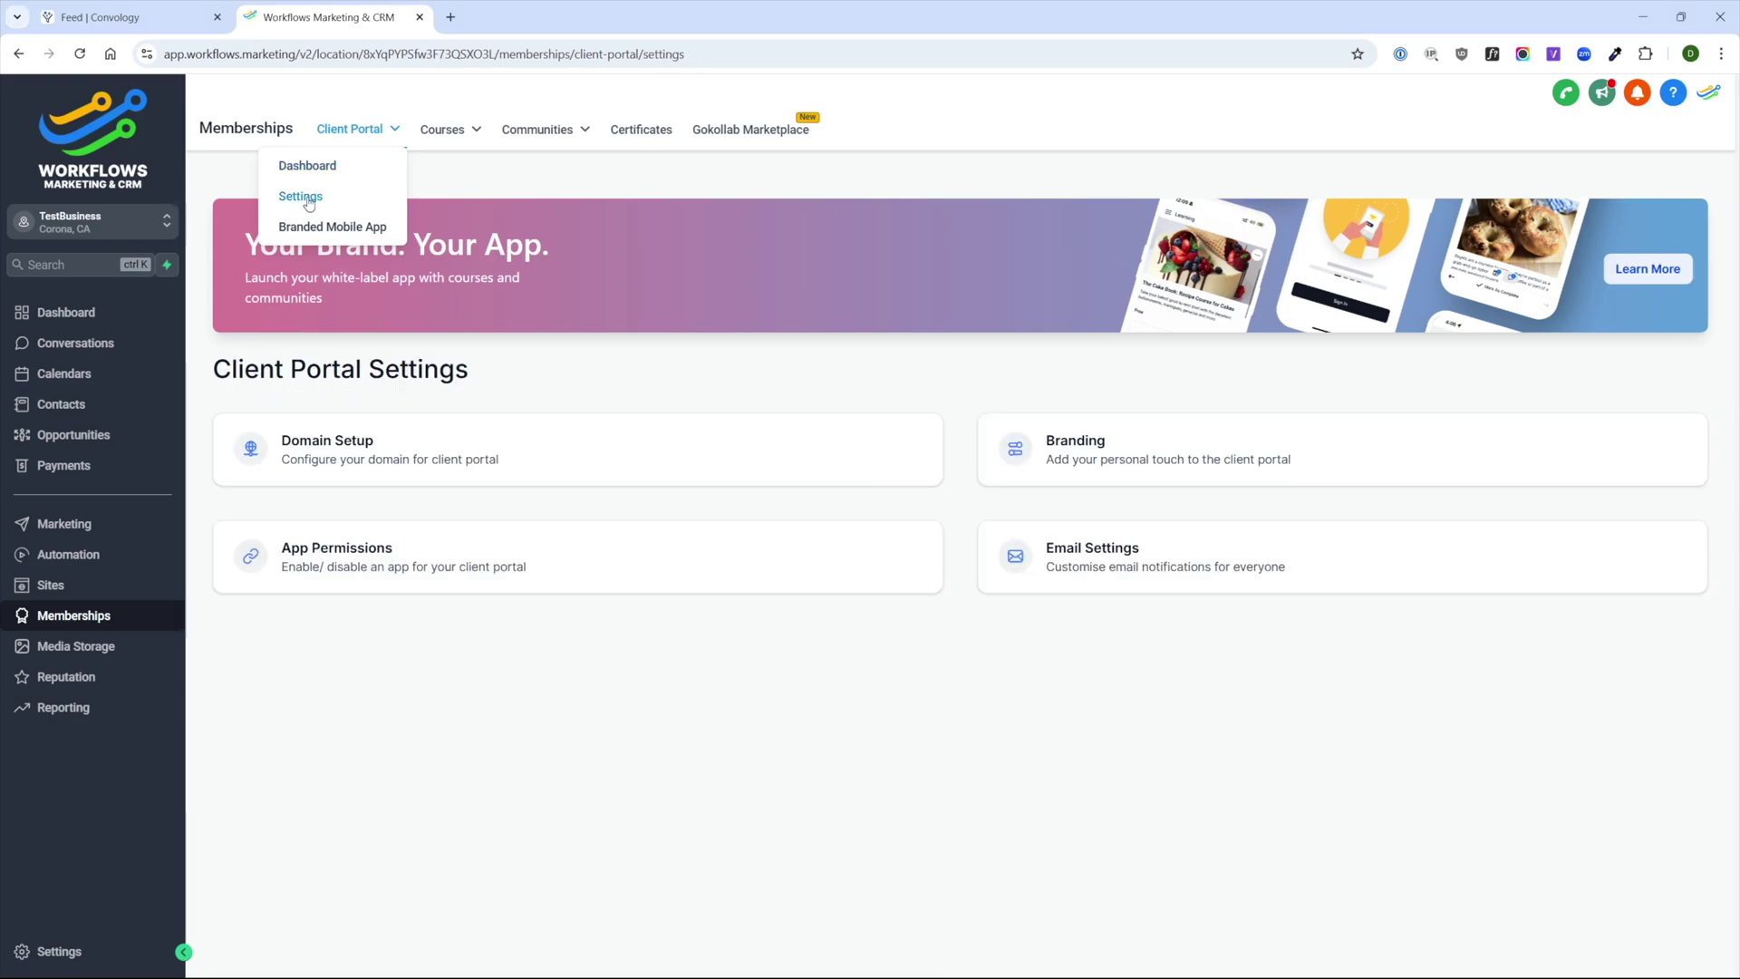
{"action": "left_click", "coordinate": [435, 464]}
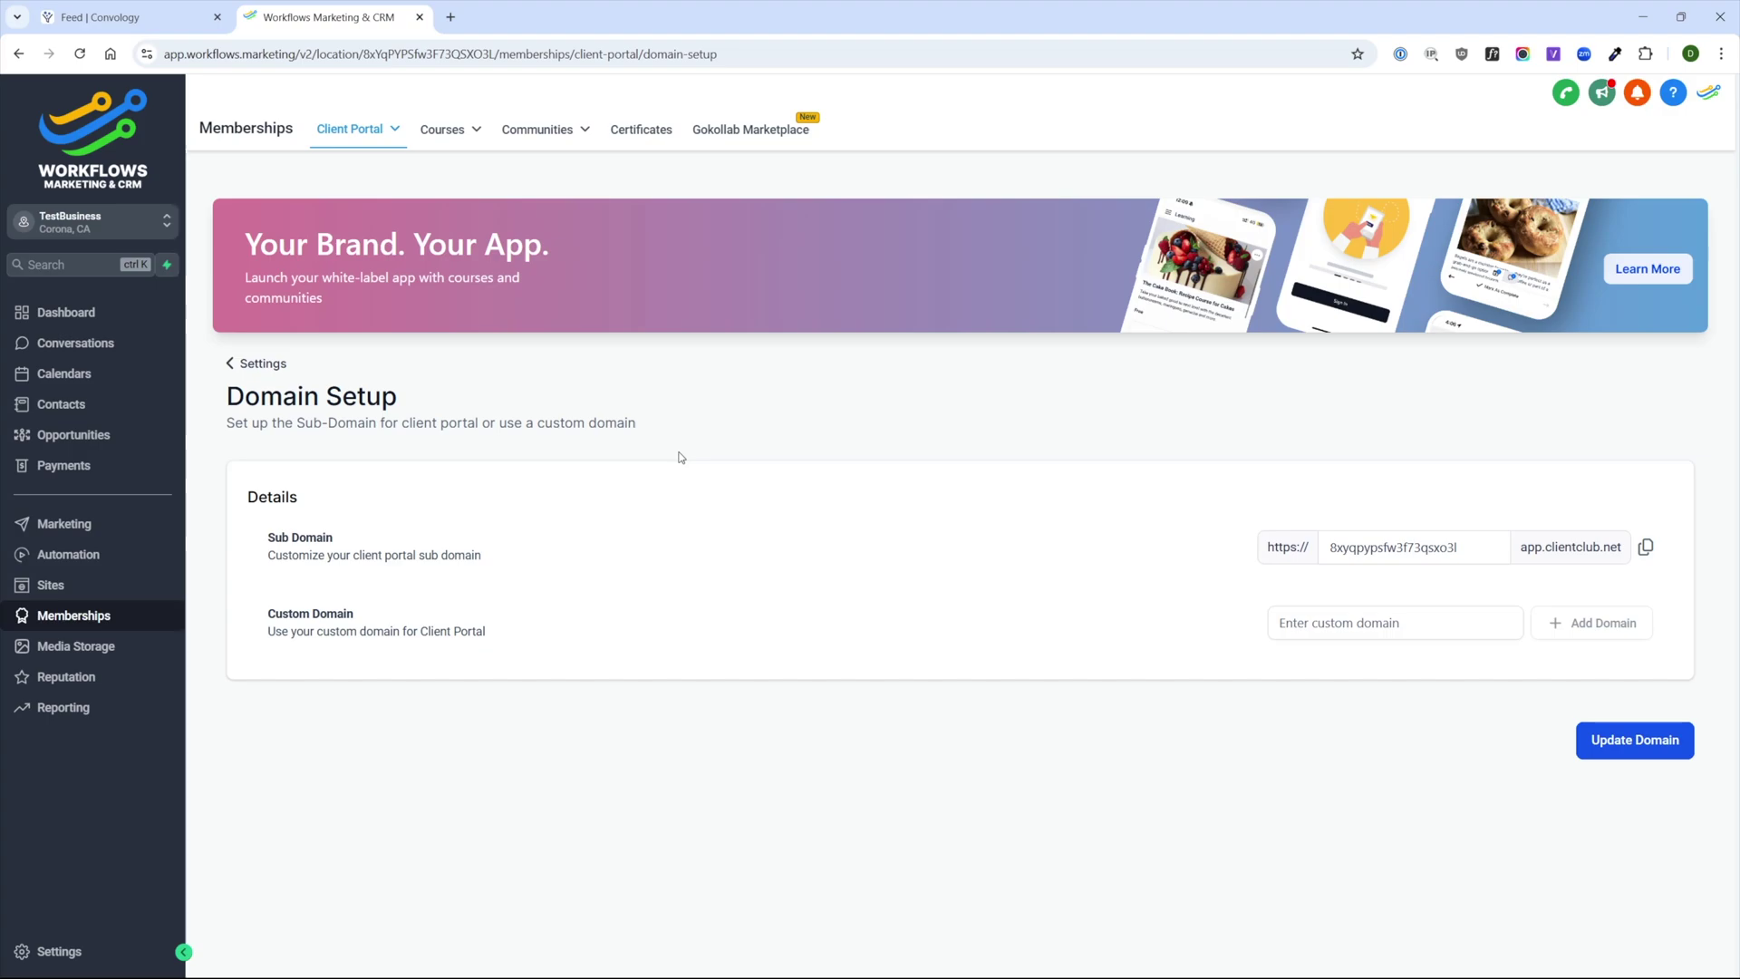
{"action": "left_click", "coordinate": [1398, 550]}
{"action": "left_click", "coordinate": [1608, 558]}
{"action": "left_click", "coordinate": [1404, 550]}
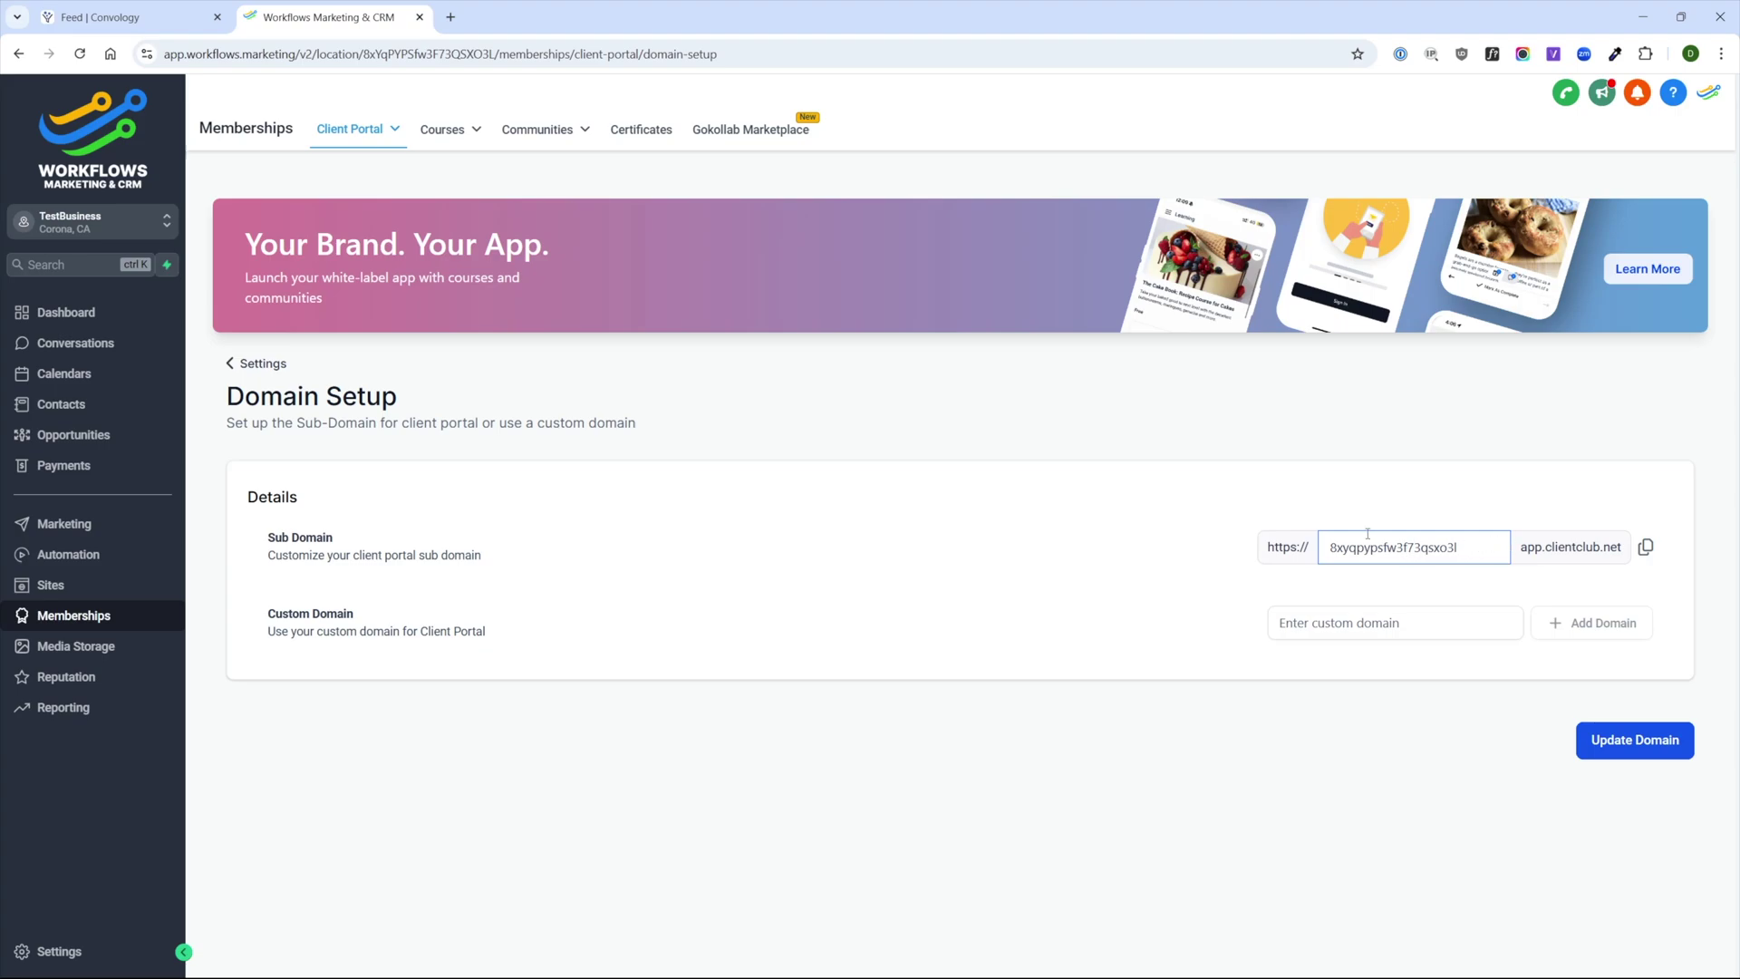
{"action": "left_click", "coordinate": [1646, 547]}
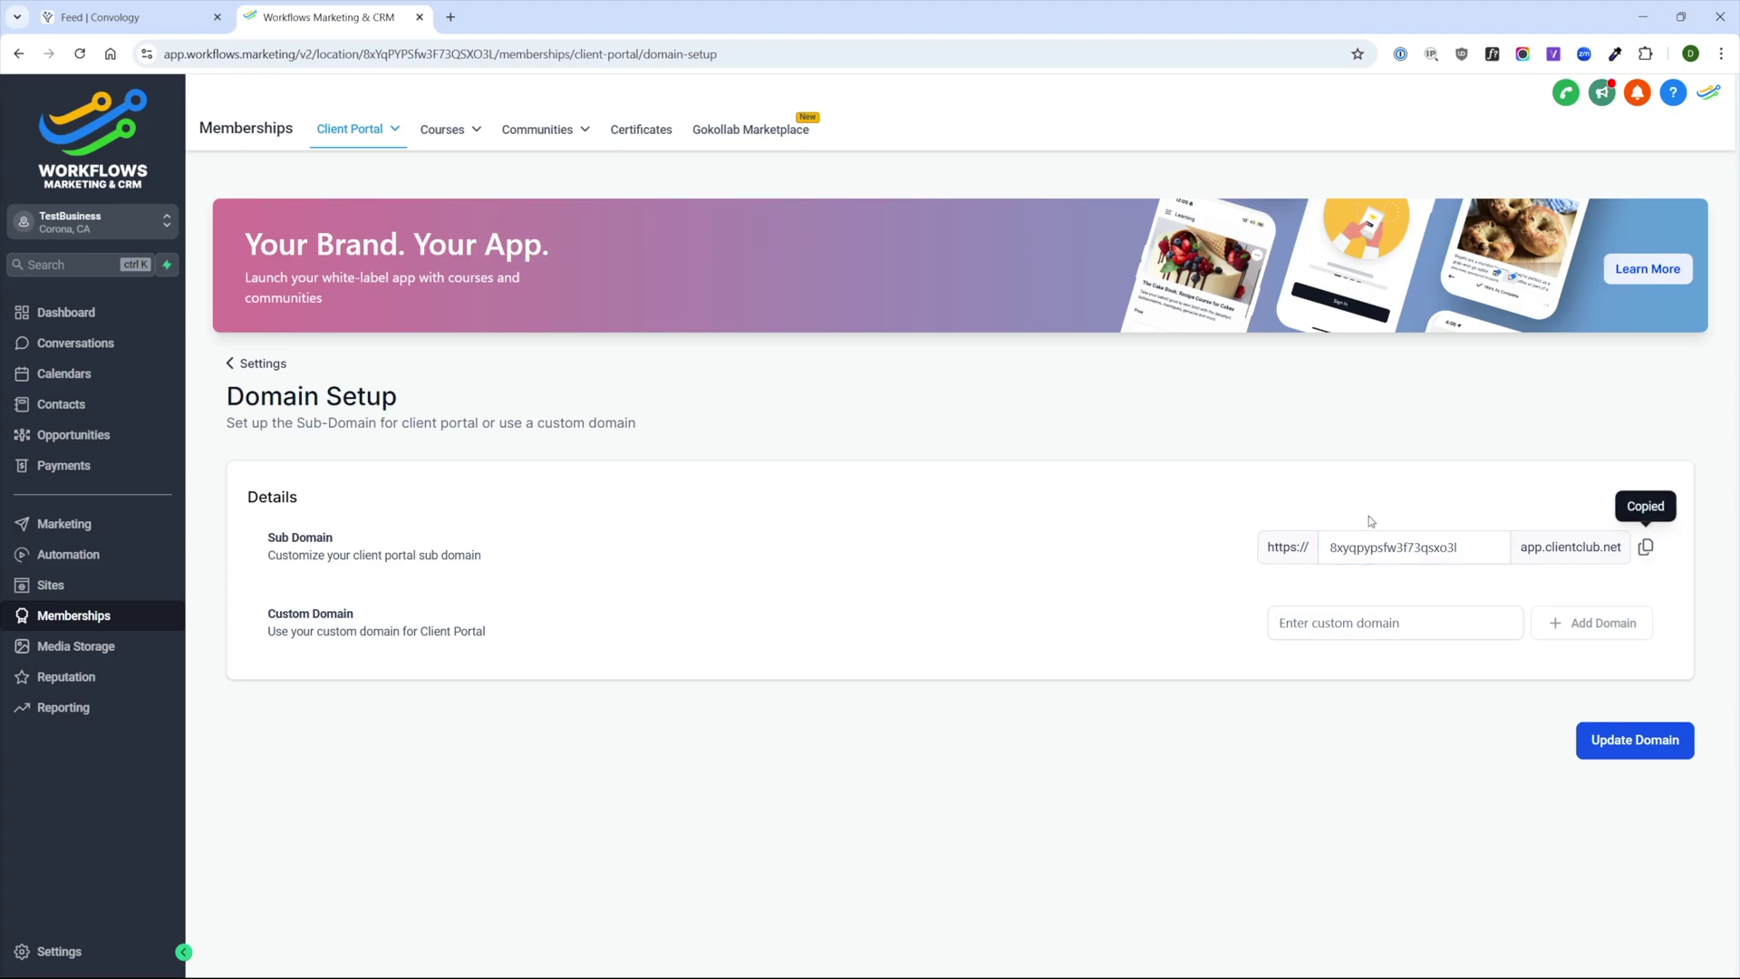
Load the copied portal address in a new tab, then add members.marketingfunnels.live as the custom domain.
{"action": "key", "text": "ctrl+t"}
{"action": "key", "text": "ctrl+v"}
{"action": "key", "text": "Return"}
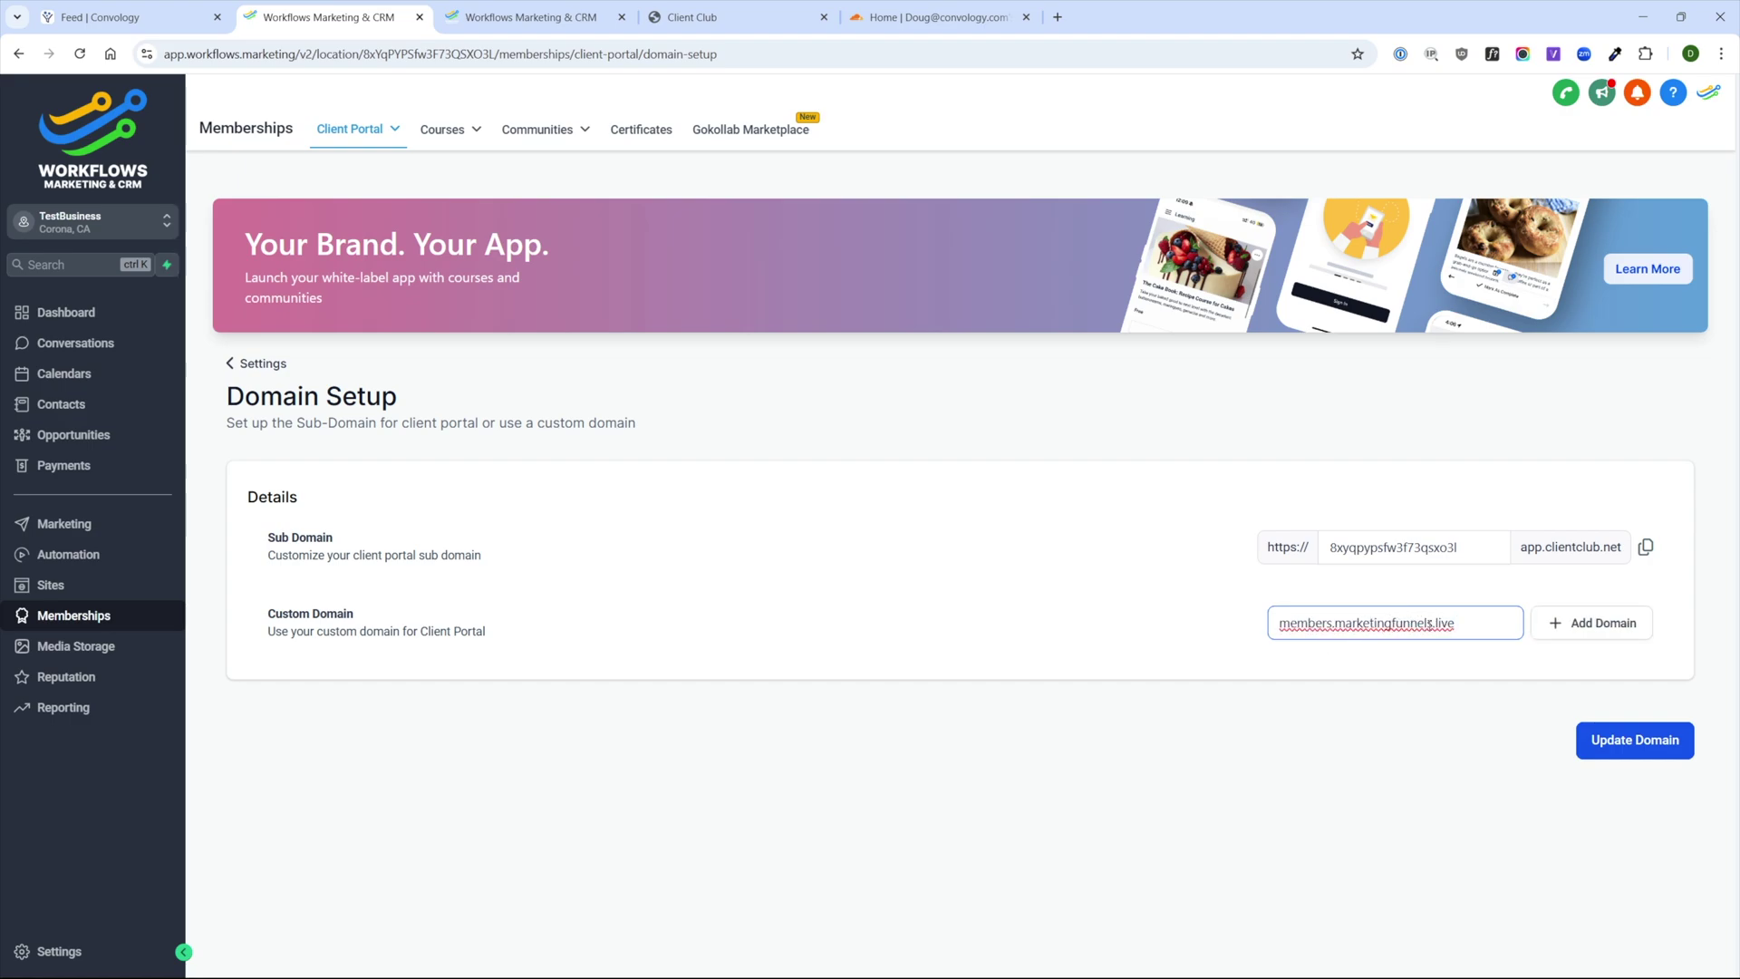
{"action": "left_click", "coordinate": [1584, 629]}
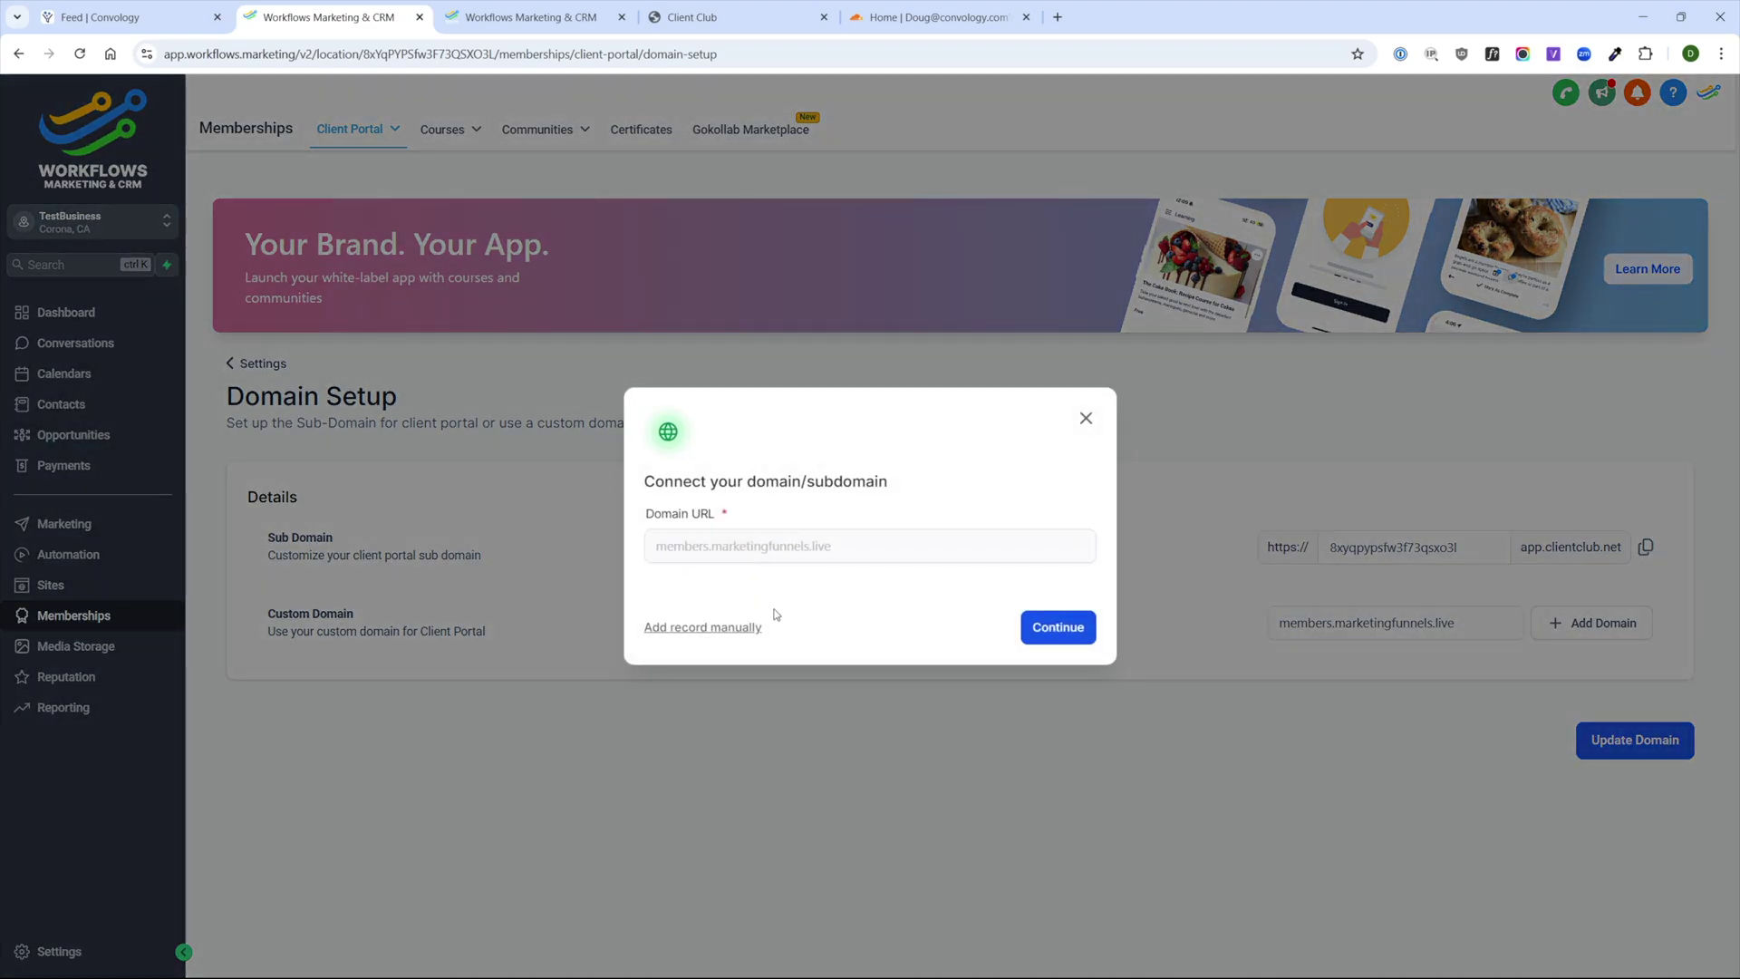
View the manual CNAME record, then return and continue so Cloudflare is detected as the provider.
{"action": "left_click", "coordinate": [696, 633]}
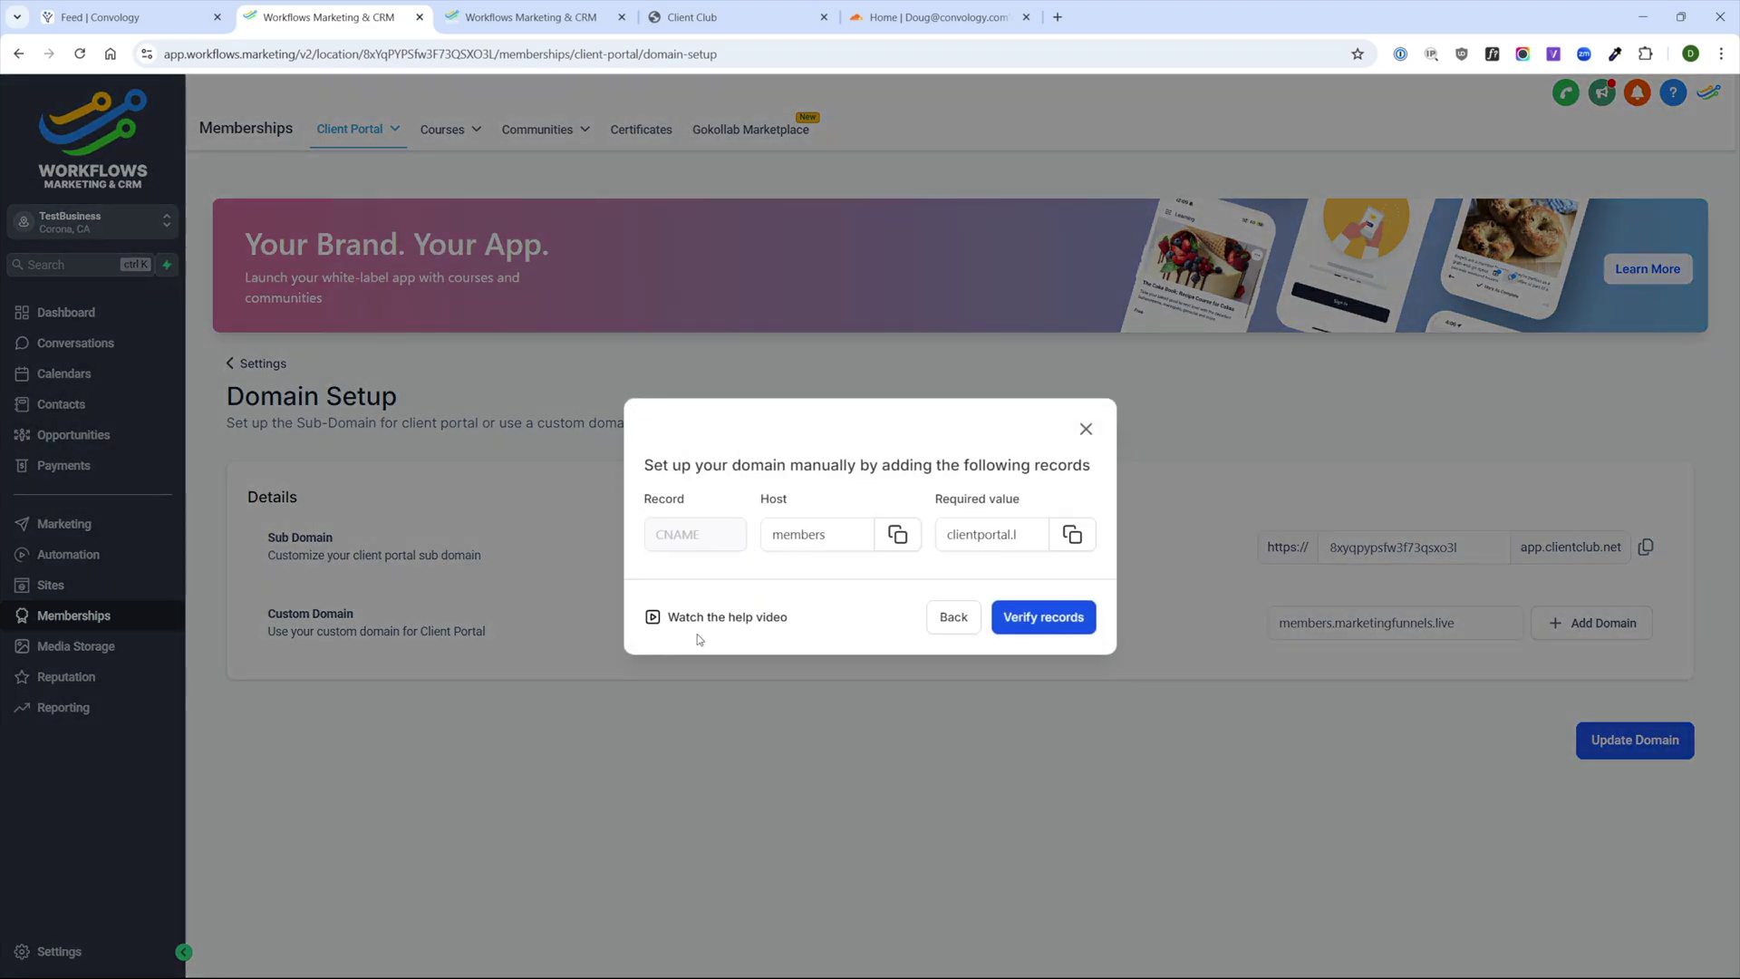
{"action": "left_click", "coordinate": [963, 627]}
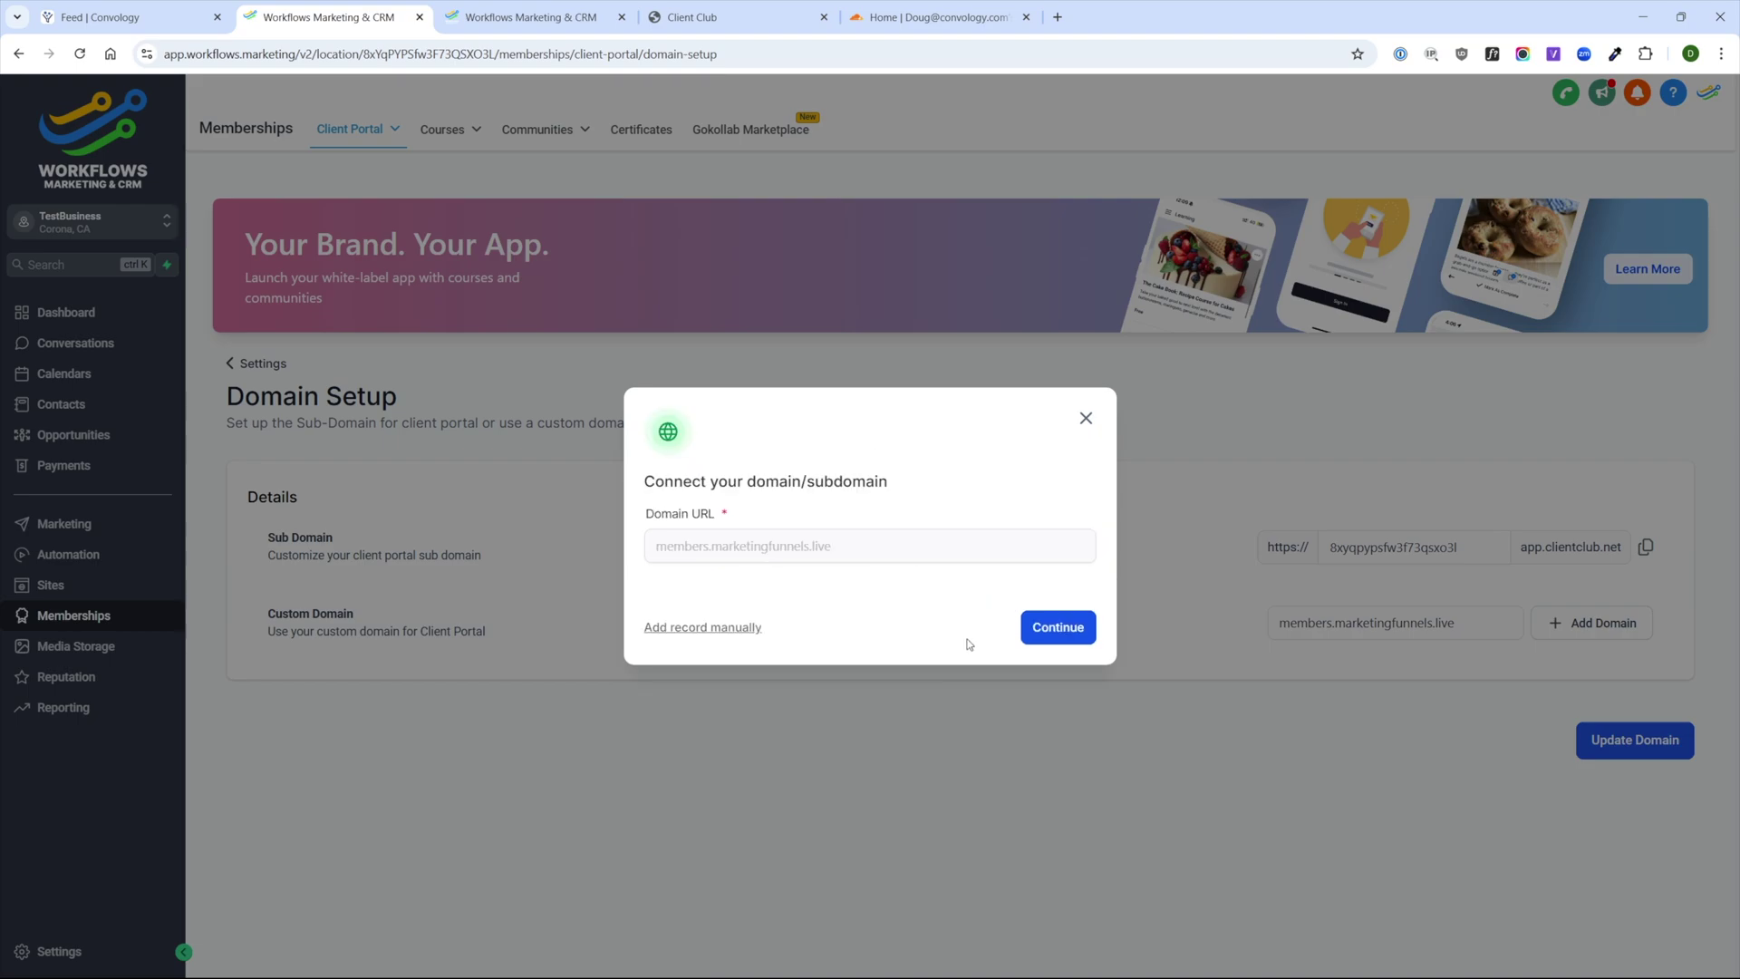
{"action": "left_click", "coordinate": [1071, 635]}
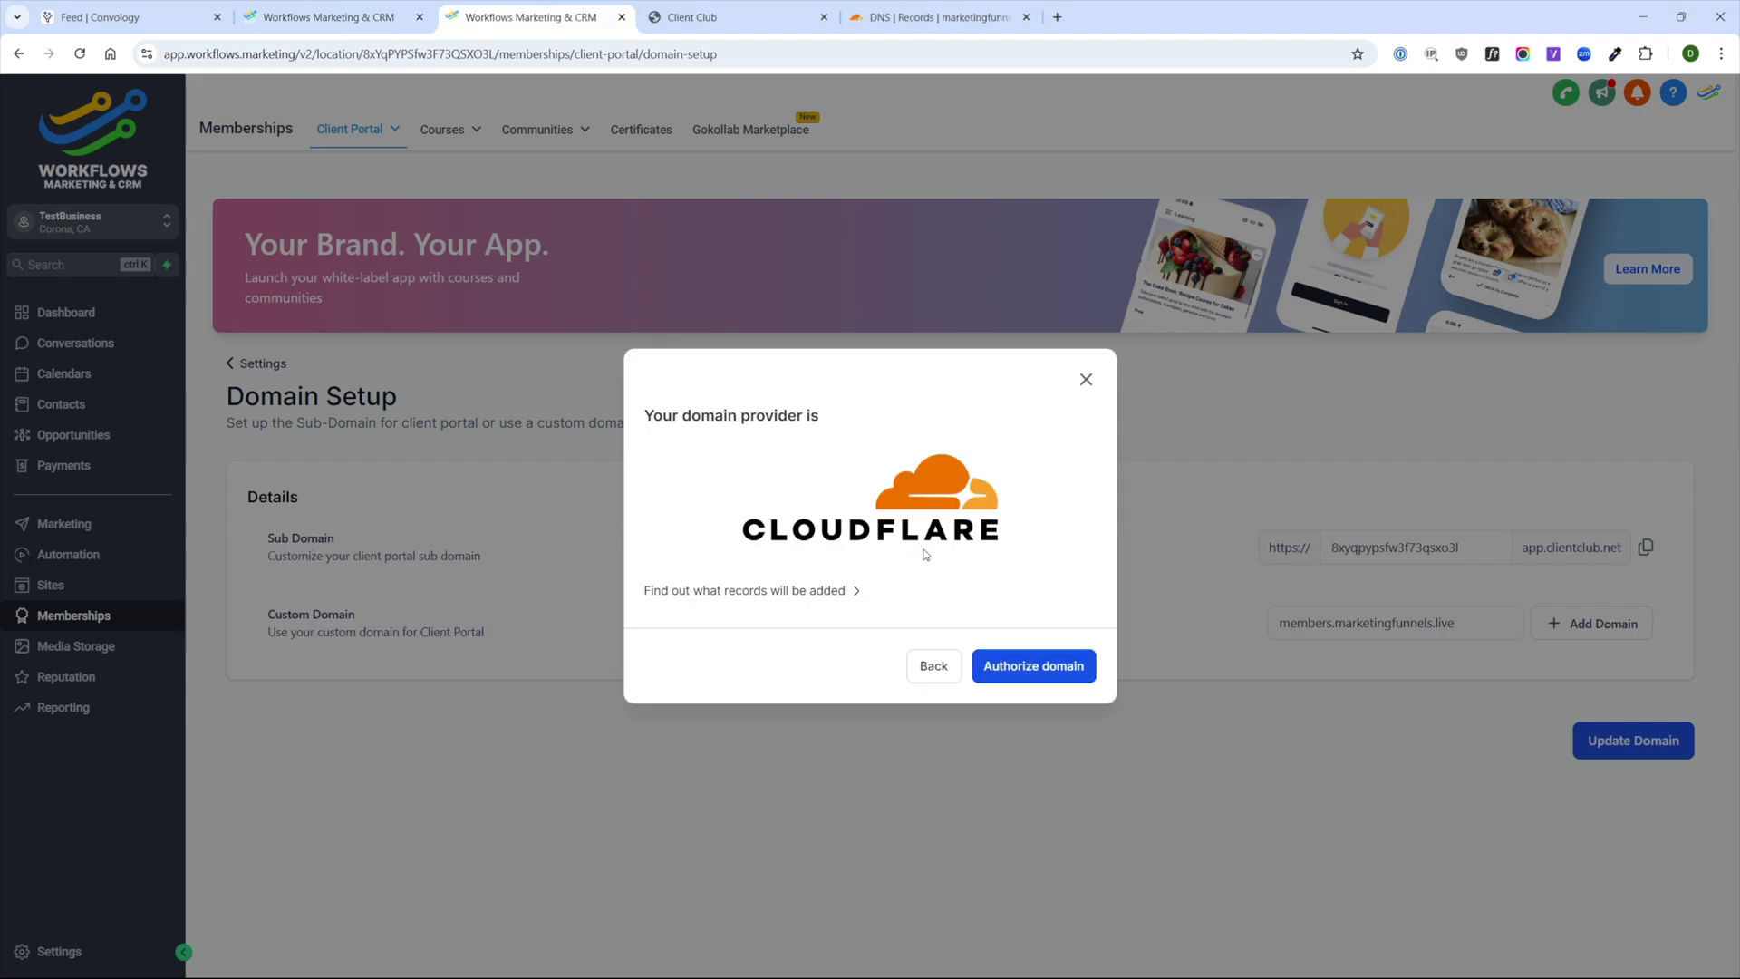
Authorize the members CNAME record pointing to clientportal.ludicrous.cloud in Cloudflare.
{"action": "left_click", "coordinate": [1056, 668]}
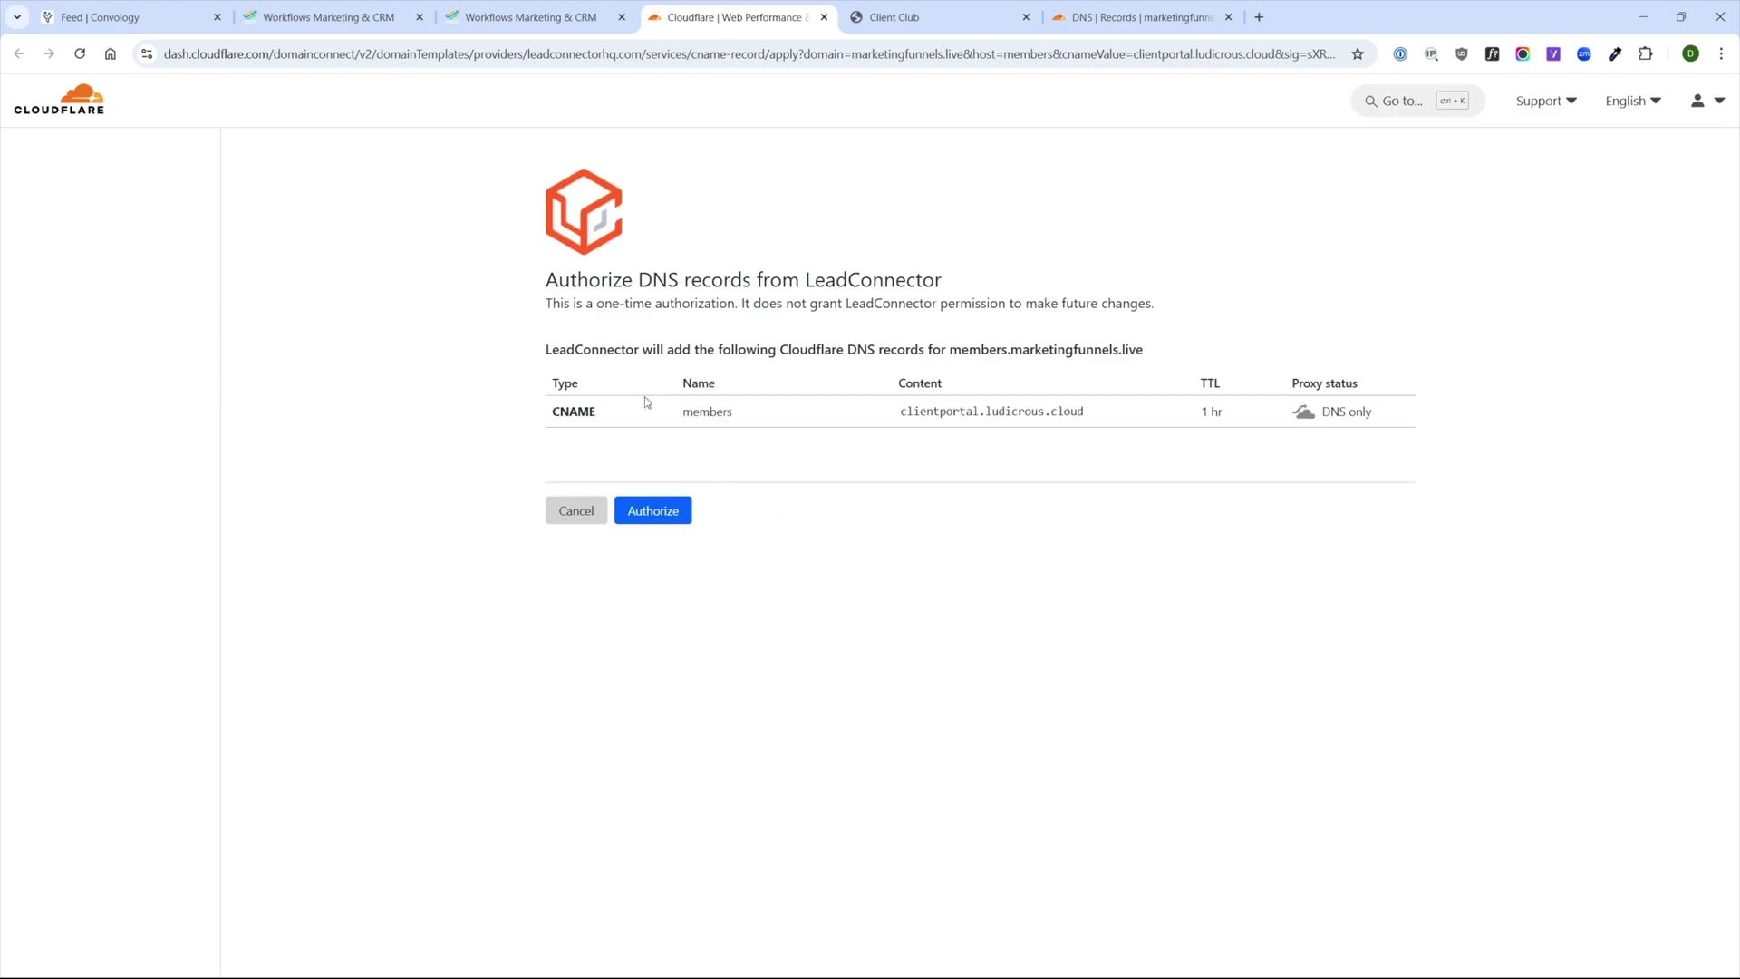
{"action": "left_click", "coordinate": [659, 517]}
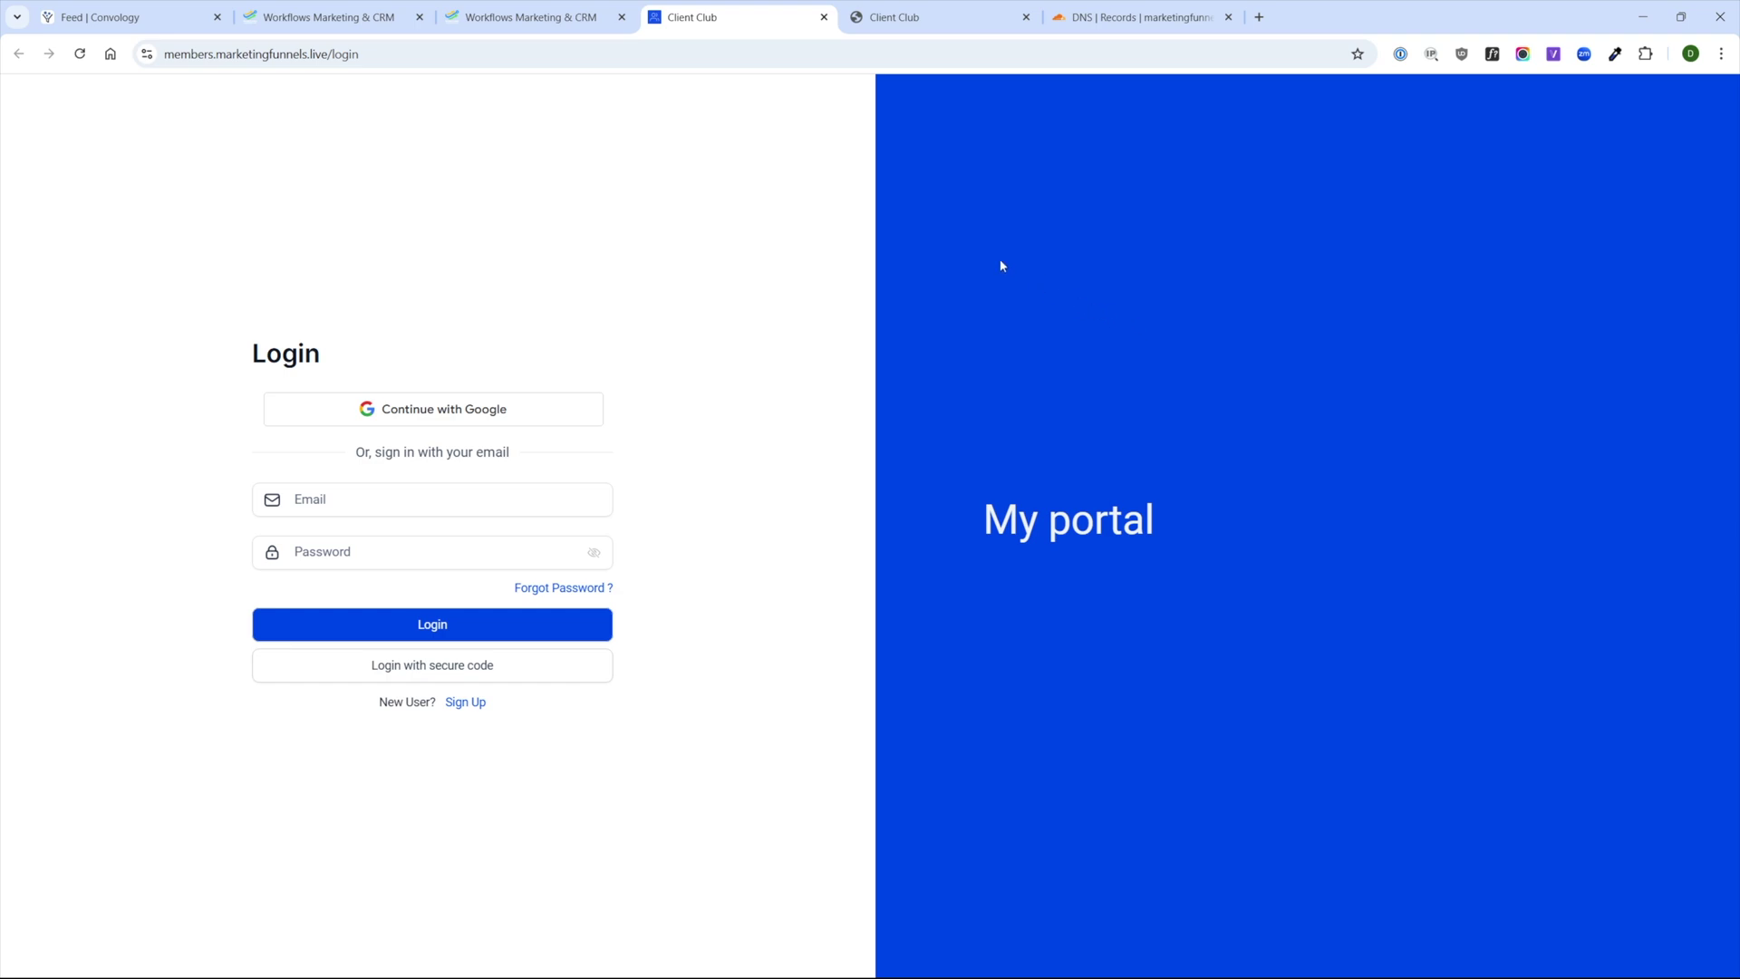
Close the Client Club and DNS tabs and go to the portal's Branding settings.
{"action": "left_click", "coordinate": [824, 16]}
{"action": "left_click", "coordinate": [824, 16]}
{"action": "left_click", "coordinate": [824, 16]}
{"action": "left_click", "coordinate": [247, 357]}
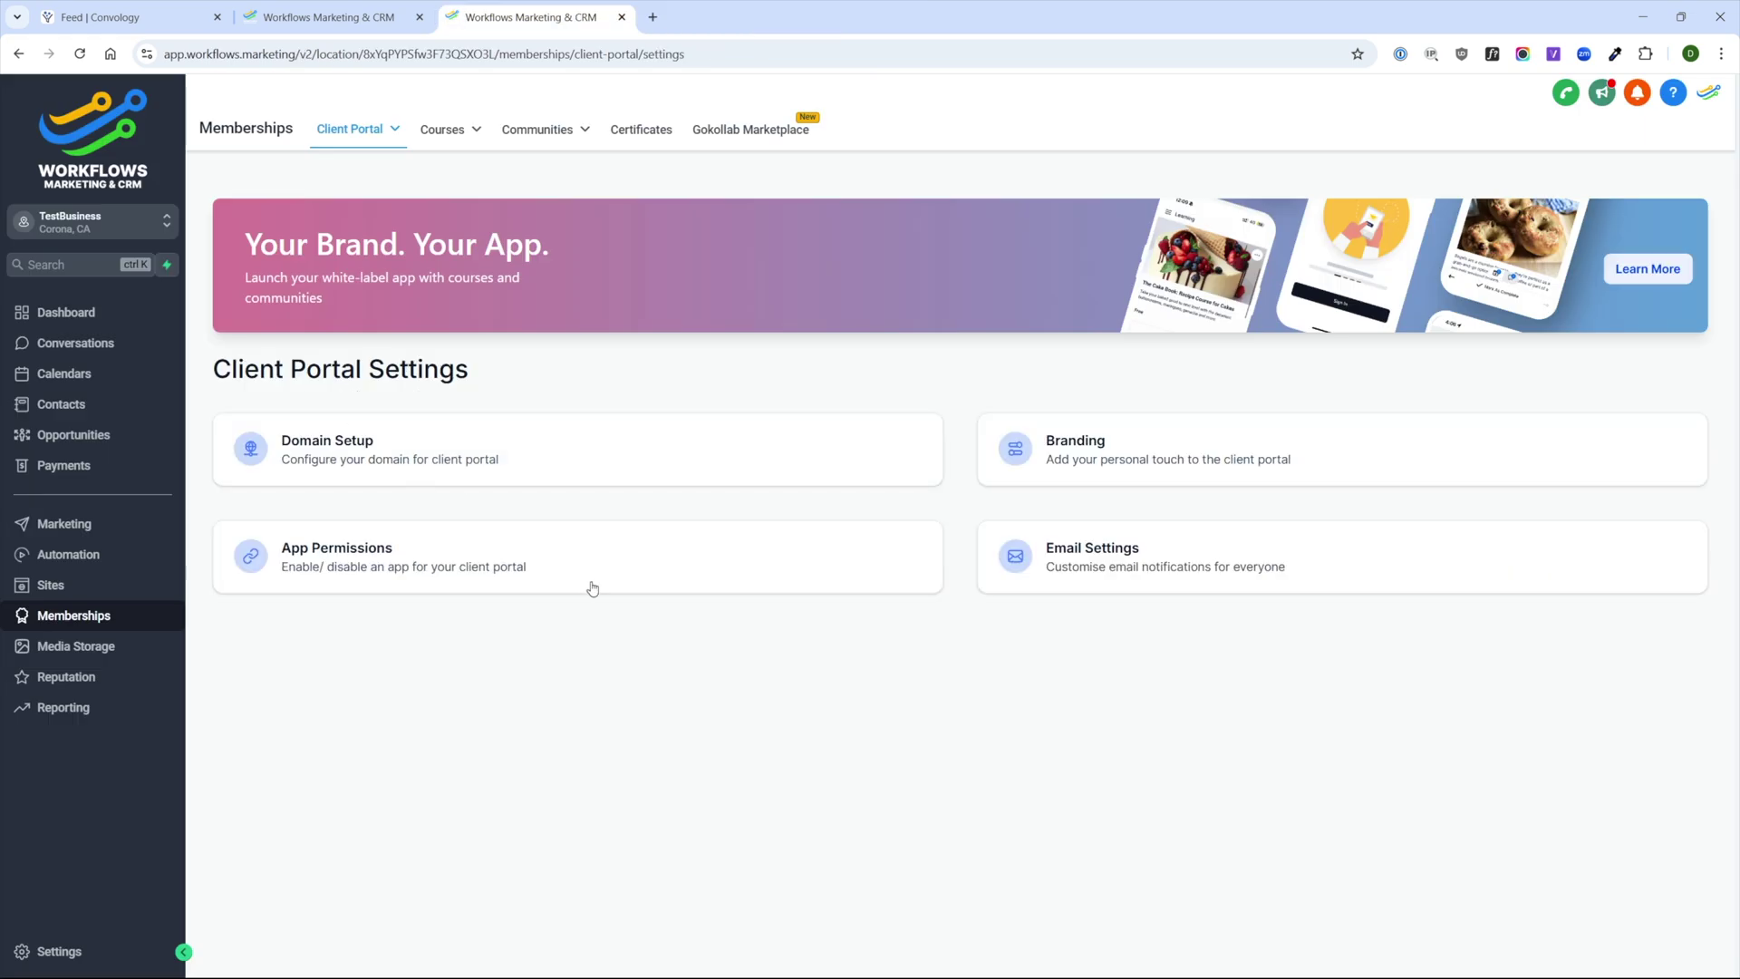
{"action": "left_click", "coordinate": [1099, 450]}
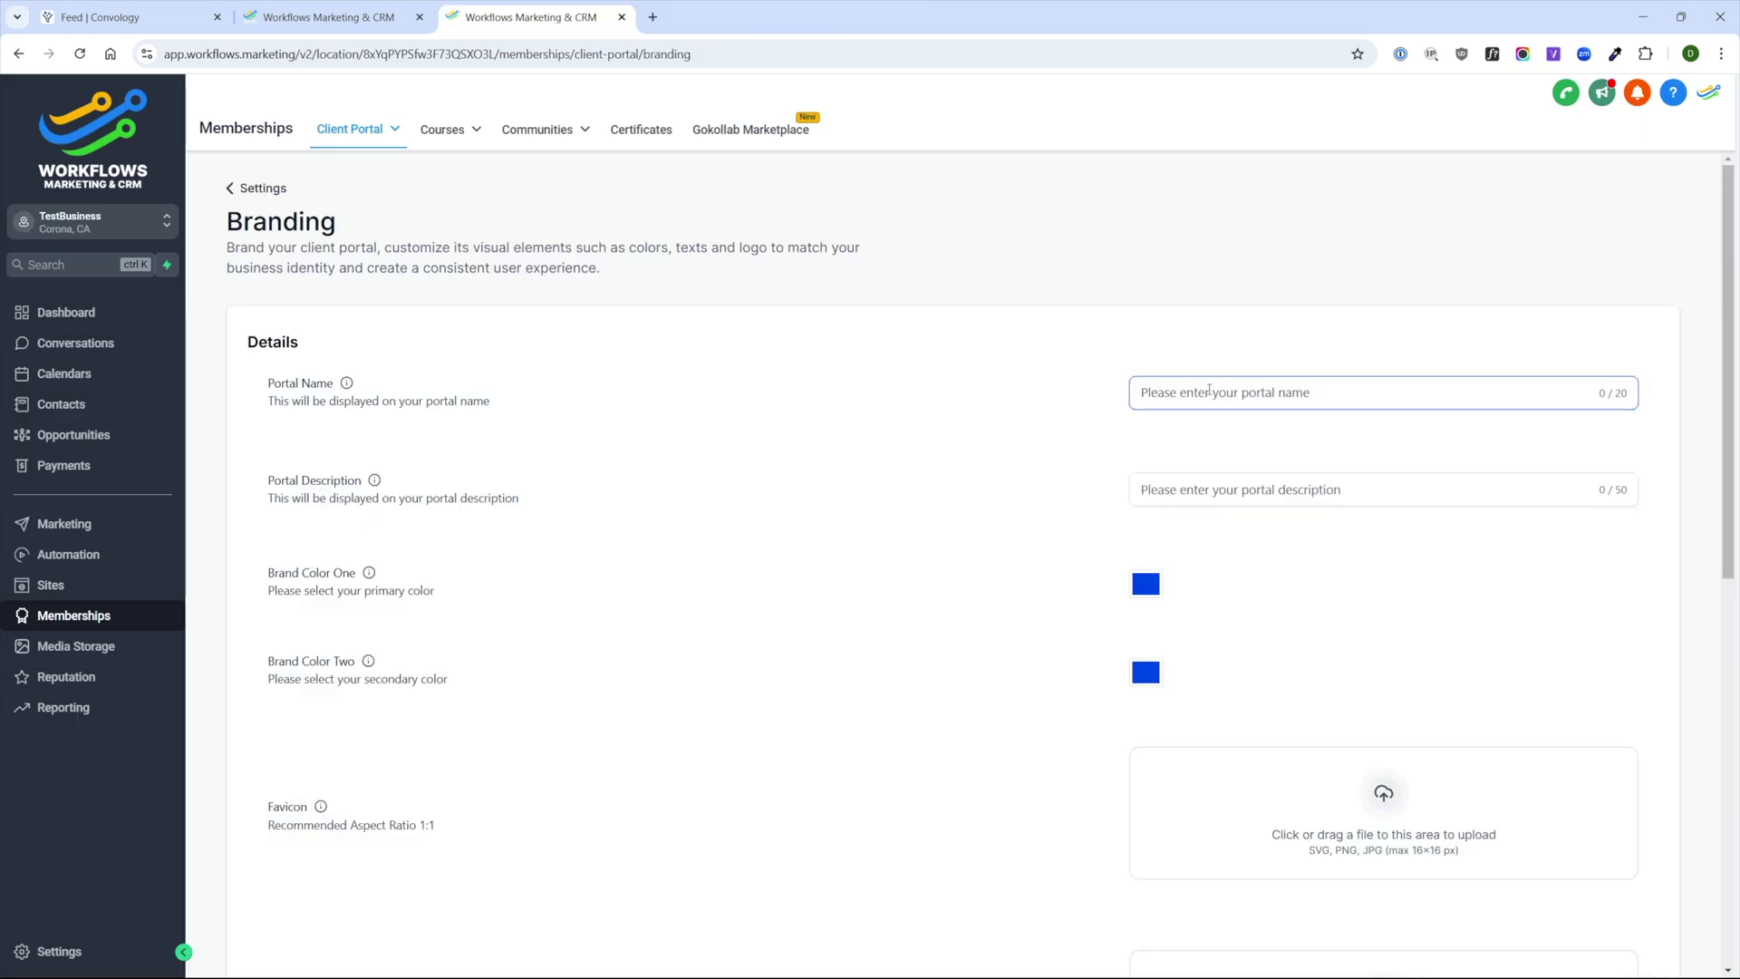
Name the portal 'Convology Academy', add the description 'Access everything at Convology!' and edit the primary colour.
{"action": "type", "text": "Convolog"}
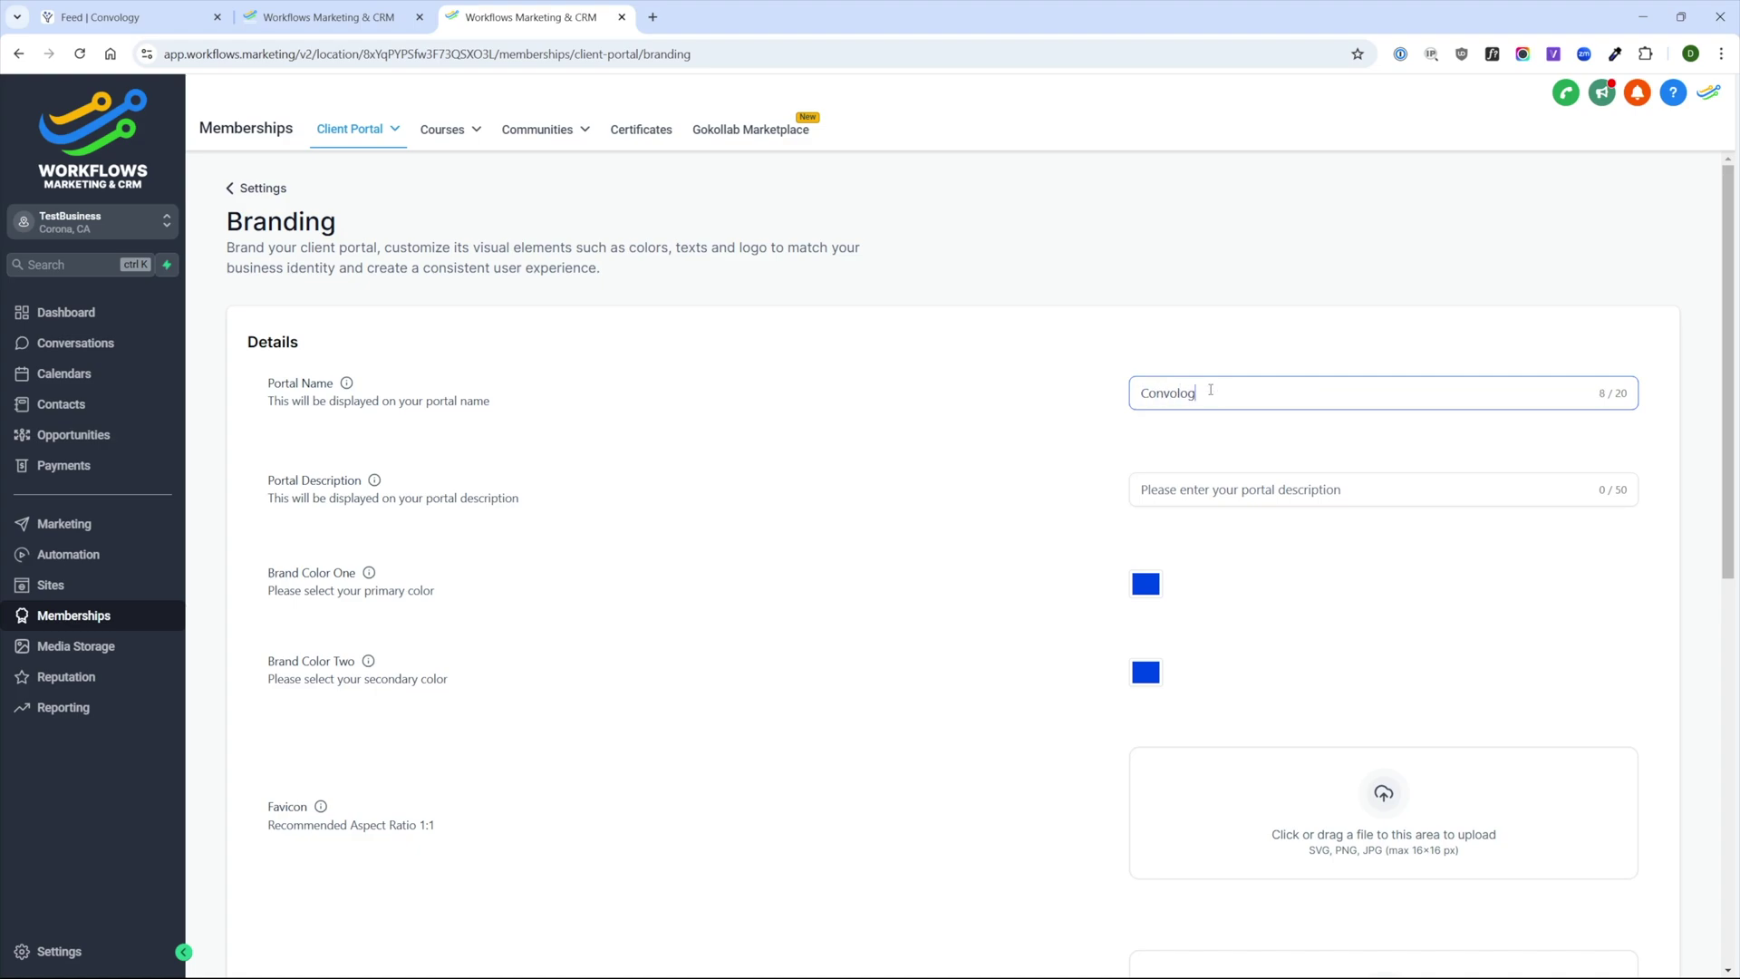
{"action": "type", "text": "y Academy"}
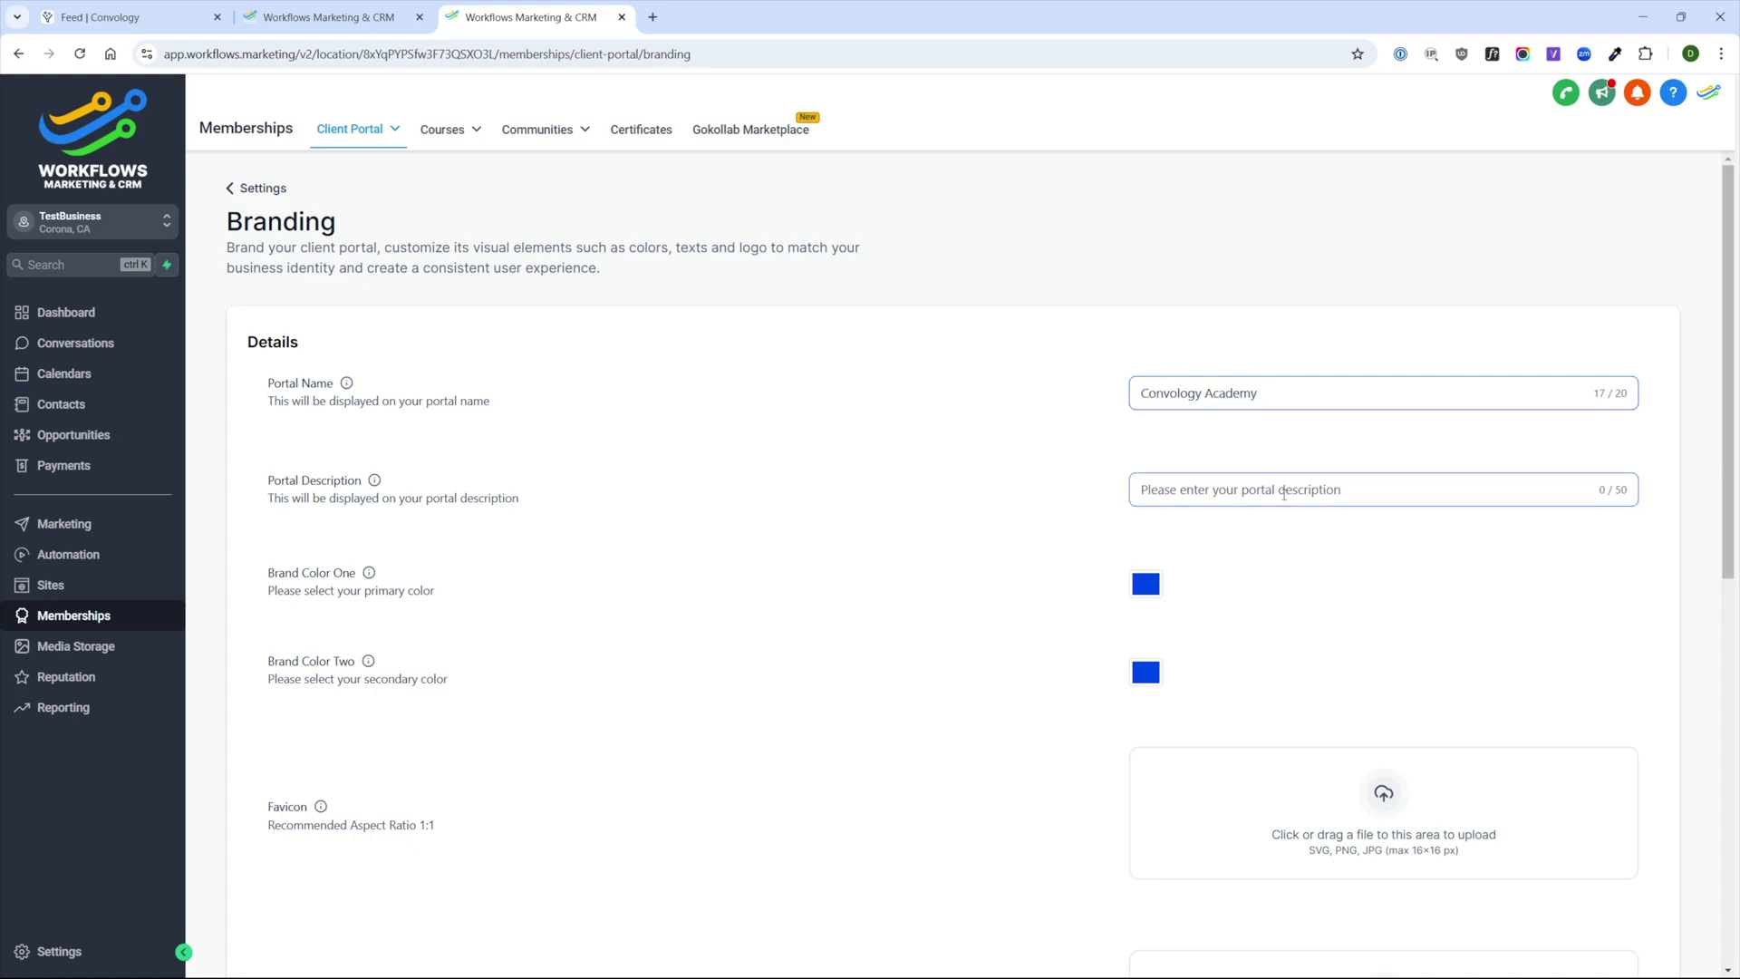
{"action": "left_click", "coordinate": [1284, 494]}
{"action": "type", "text": "Access everything at Convology!"}
{"action": "left_click", "coordinate": [1145, 584]}
{"action": "left_click", "coordinate": [1081, 668]}
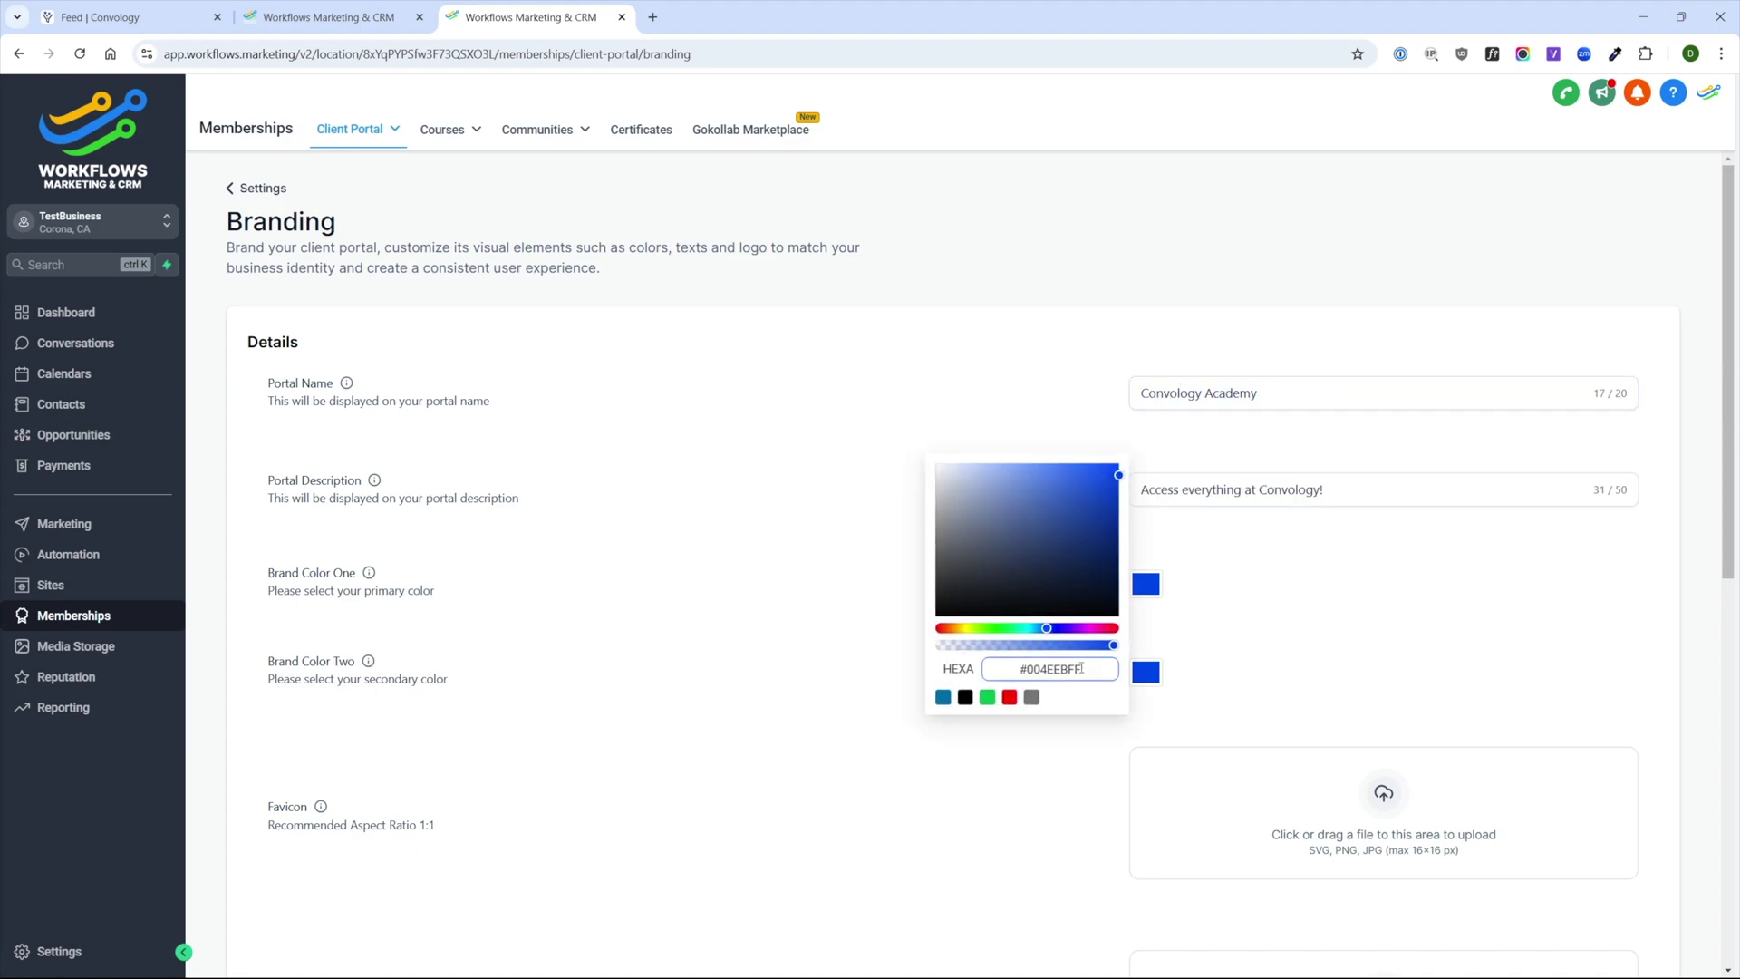
Upload convology profile.png as the portal logo.
{"action": "scroll", "coordinate": [1270, 779], "scroll_direction": "down", "scroll_amount": 4}
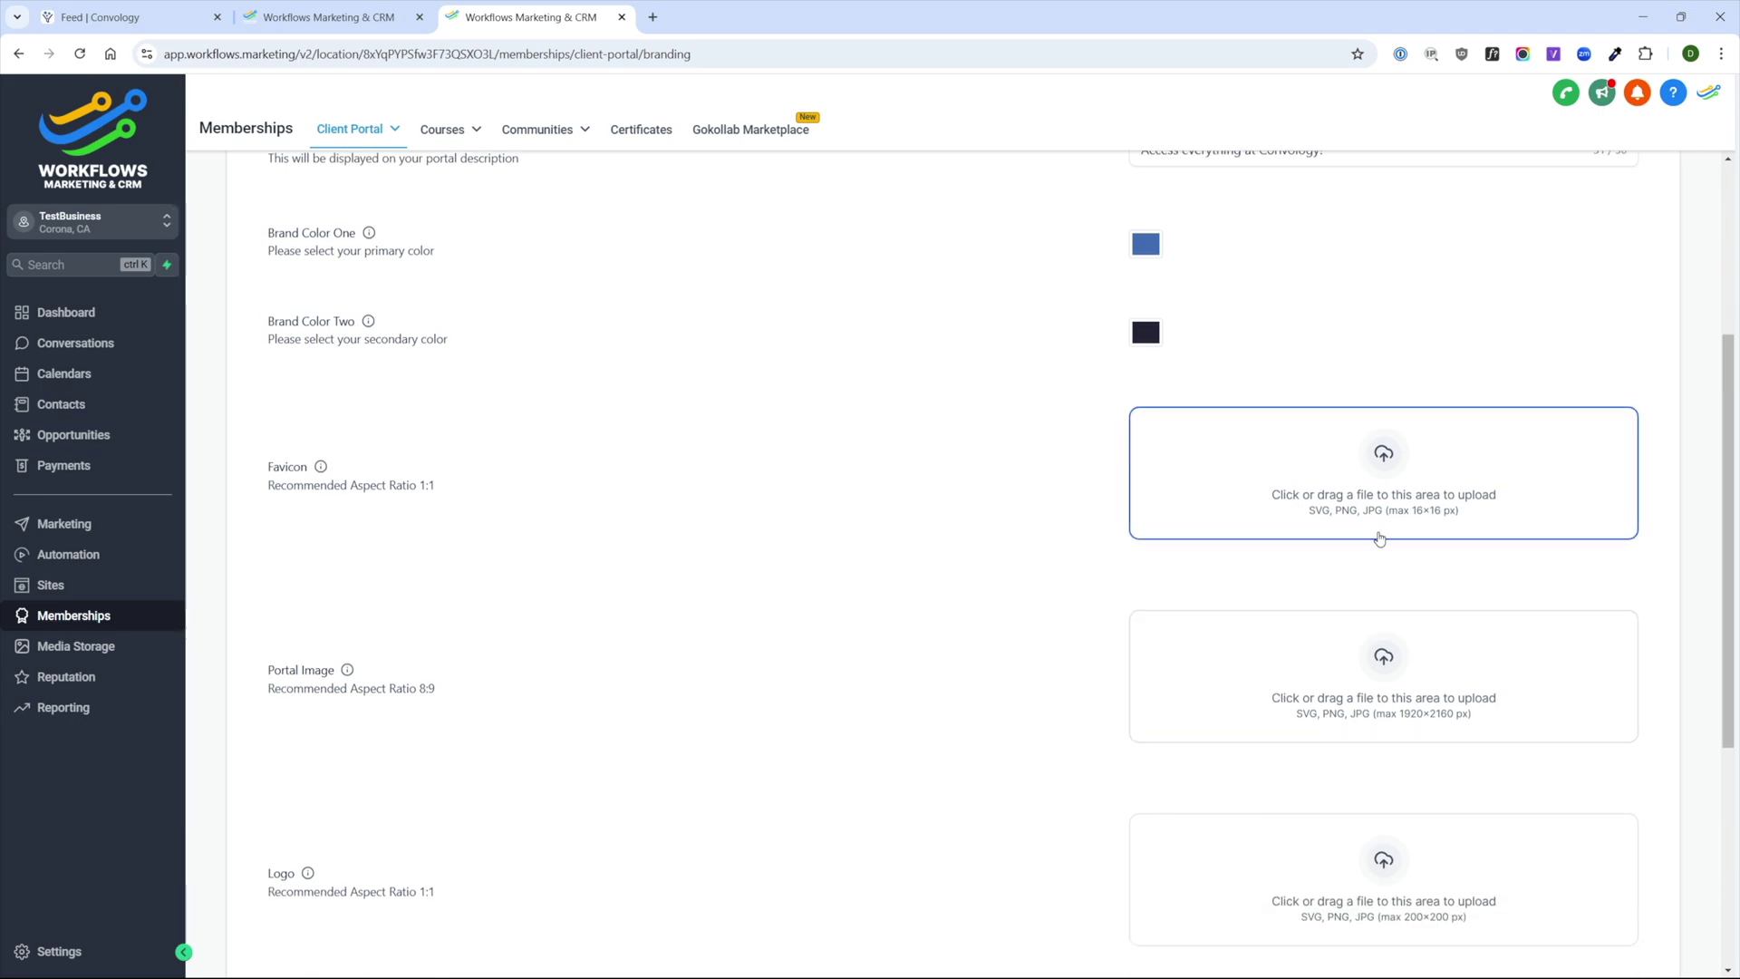
{"action": "scroll", "coordinate": [1328, 589], "scroll_direction": "down", "scroll_amount": 4}
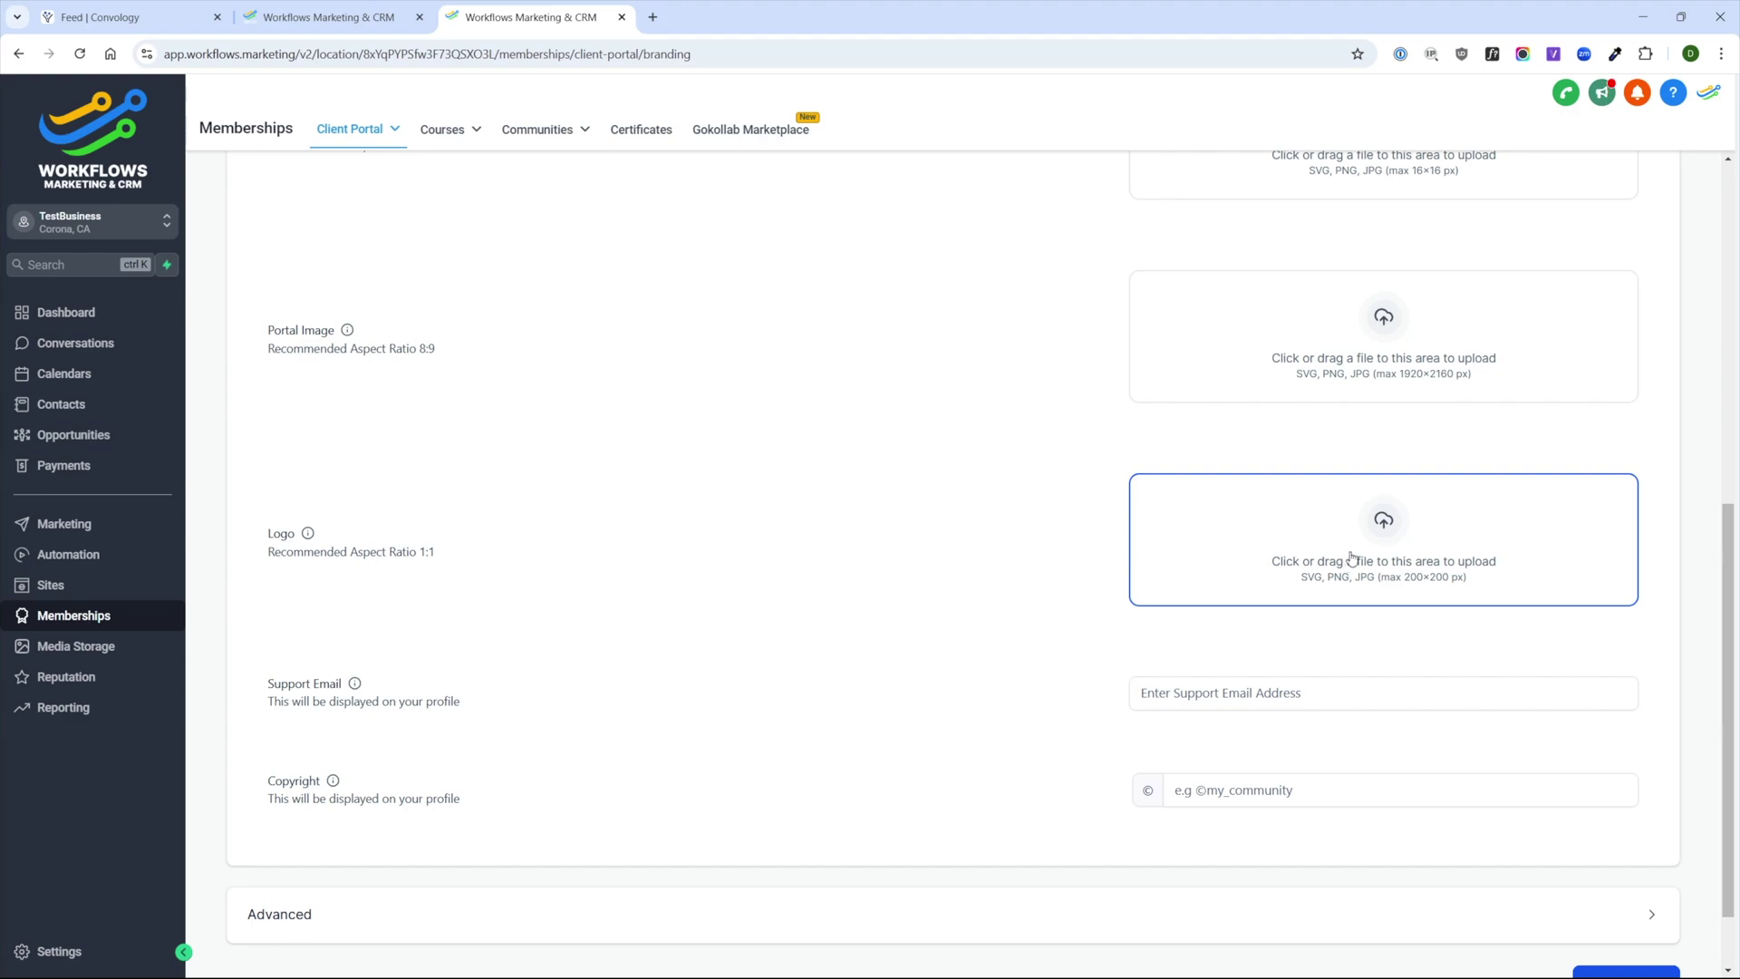
{"action": "left_click_drag", "start_coordinate": [1356, 554], "coordinate": [1357, 556]}
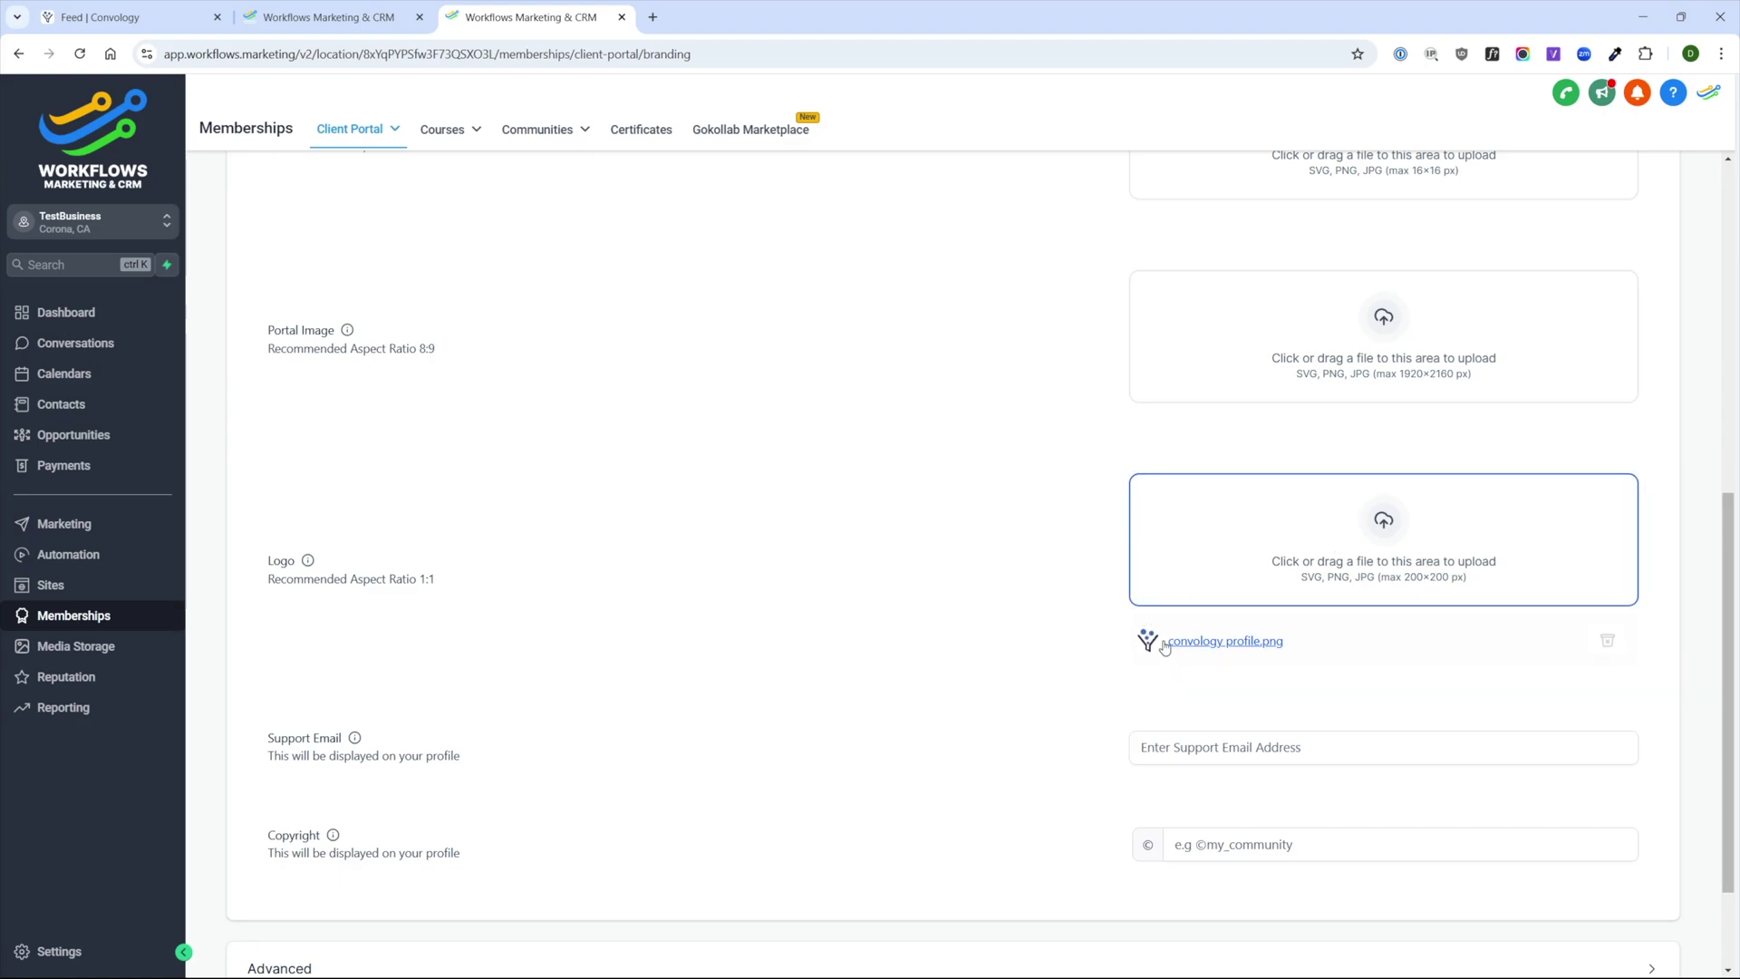
{"action": "scroll", "coordinate": [1215, 634], "scroll_direction": "down", "scroll_amount": 2}
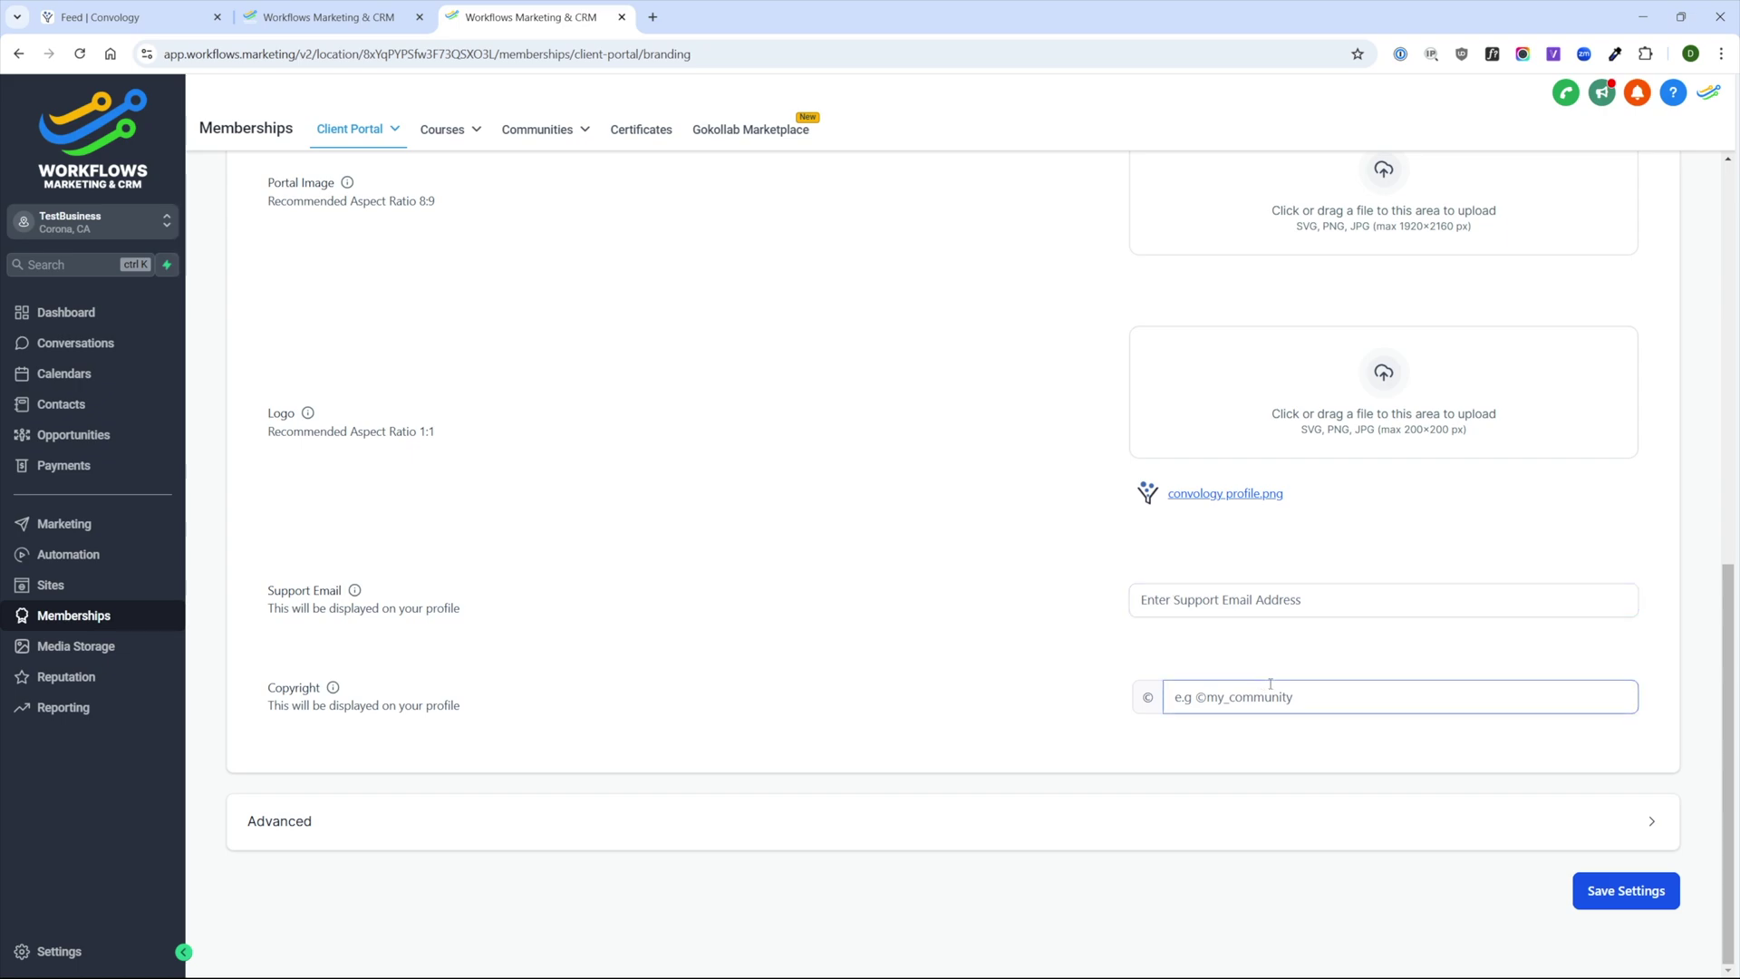
{"action": "scroll", "coordinate": [1233, 634], "scroll_direction": "up", "scroll_amount": 5}
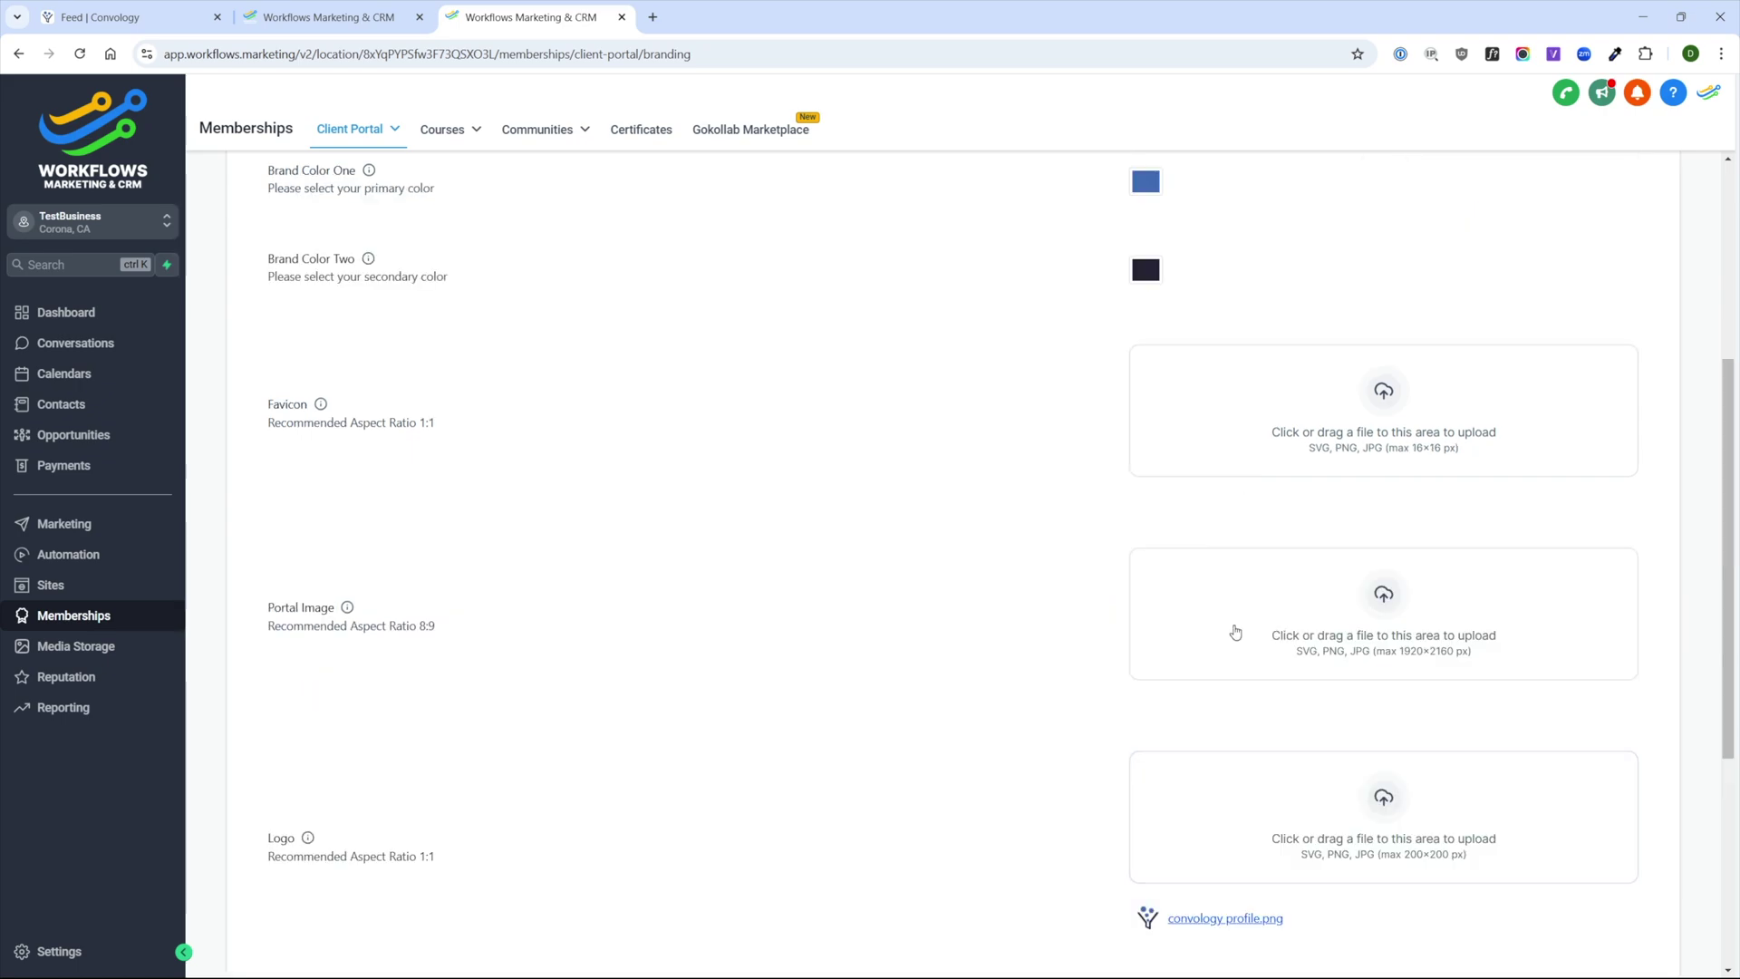
{"action": "scroll", "coordinate": [1235, 734], "scroll_direction": "down", "scroll_amount": 5}
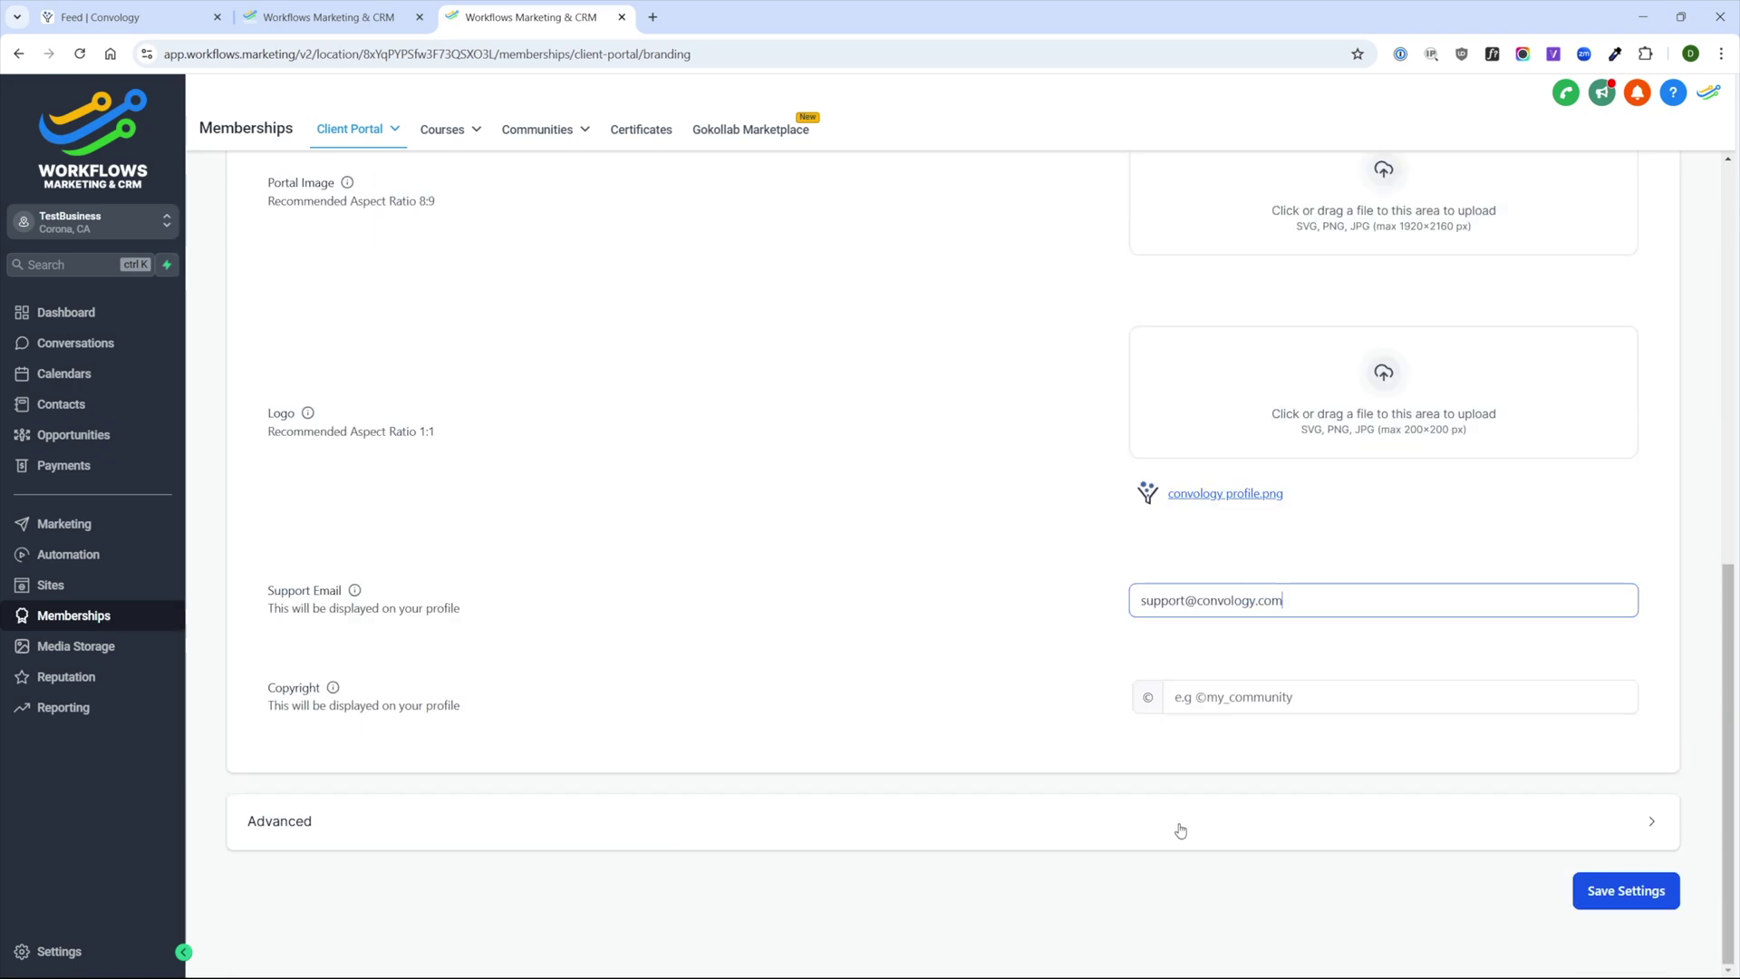
Leave the Advanced custom JS/CSS and tracking code fields empty and save the branding settings.
{"action": "left_click", "coordinate": [1250, 822]}
{"action": "scroll", "coordinate": [885, 679], "scroll_direction": "down", "scroll_amount": 7}
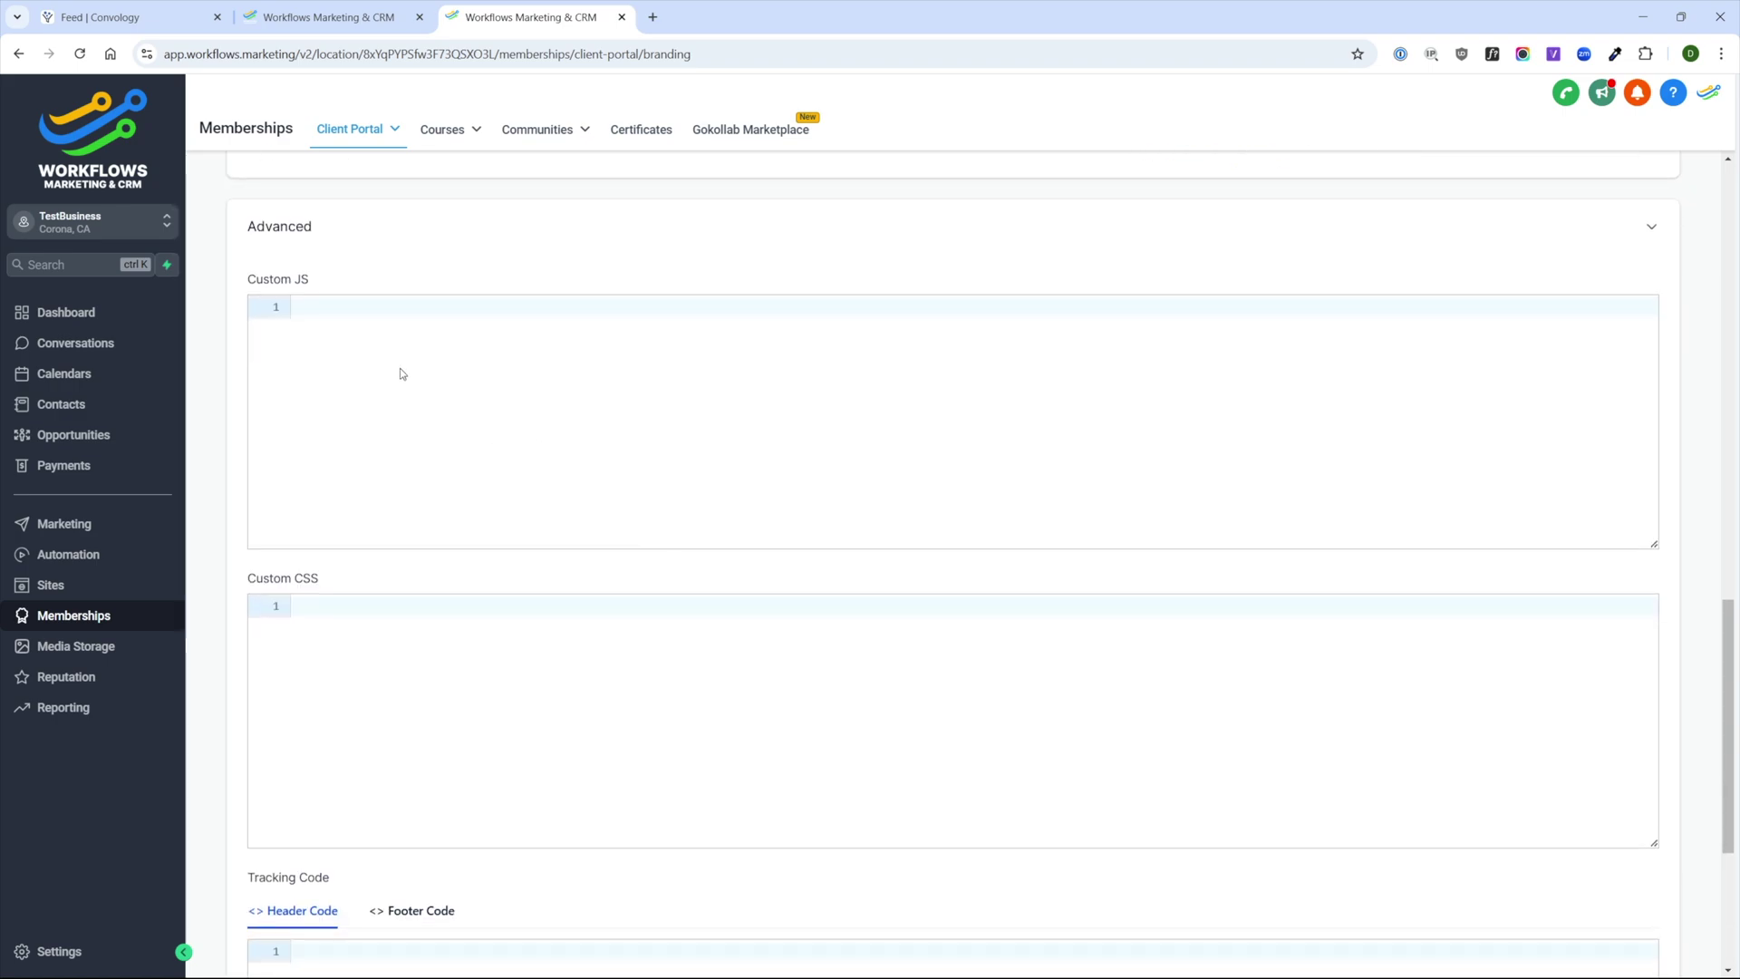
{"action": "scroll", "coordinate": [402, 372], "scroll_direction": "down", "scroll_amount": 3}
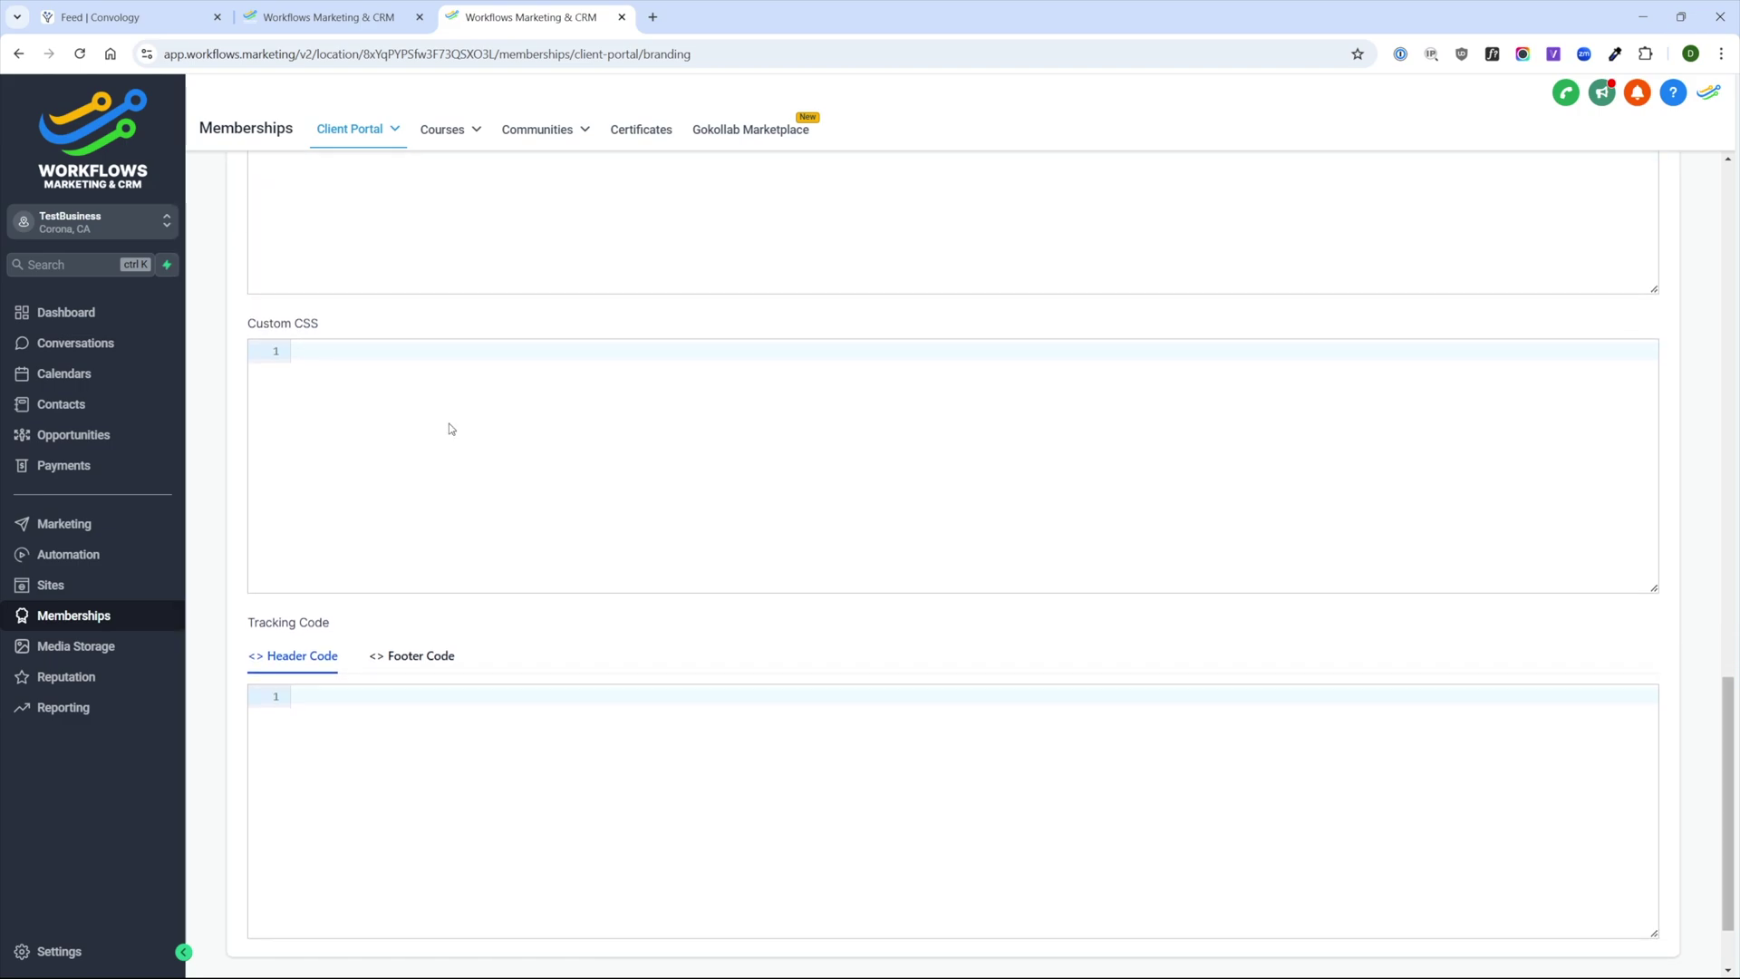
{"action": "scroll", "coordinate": [433, 428], "scroll_direction": "down", "scroll_amount": 1}
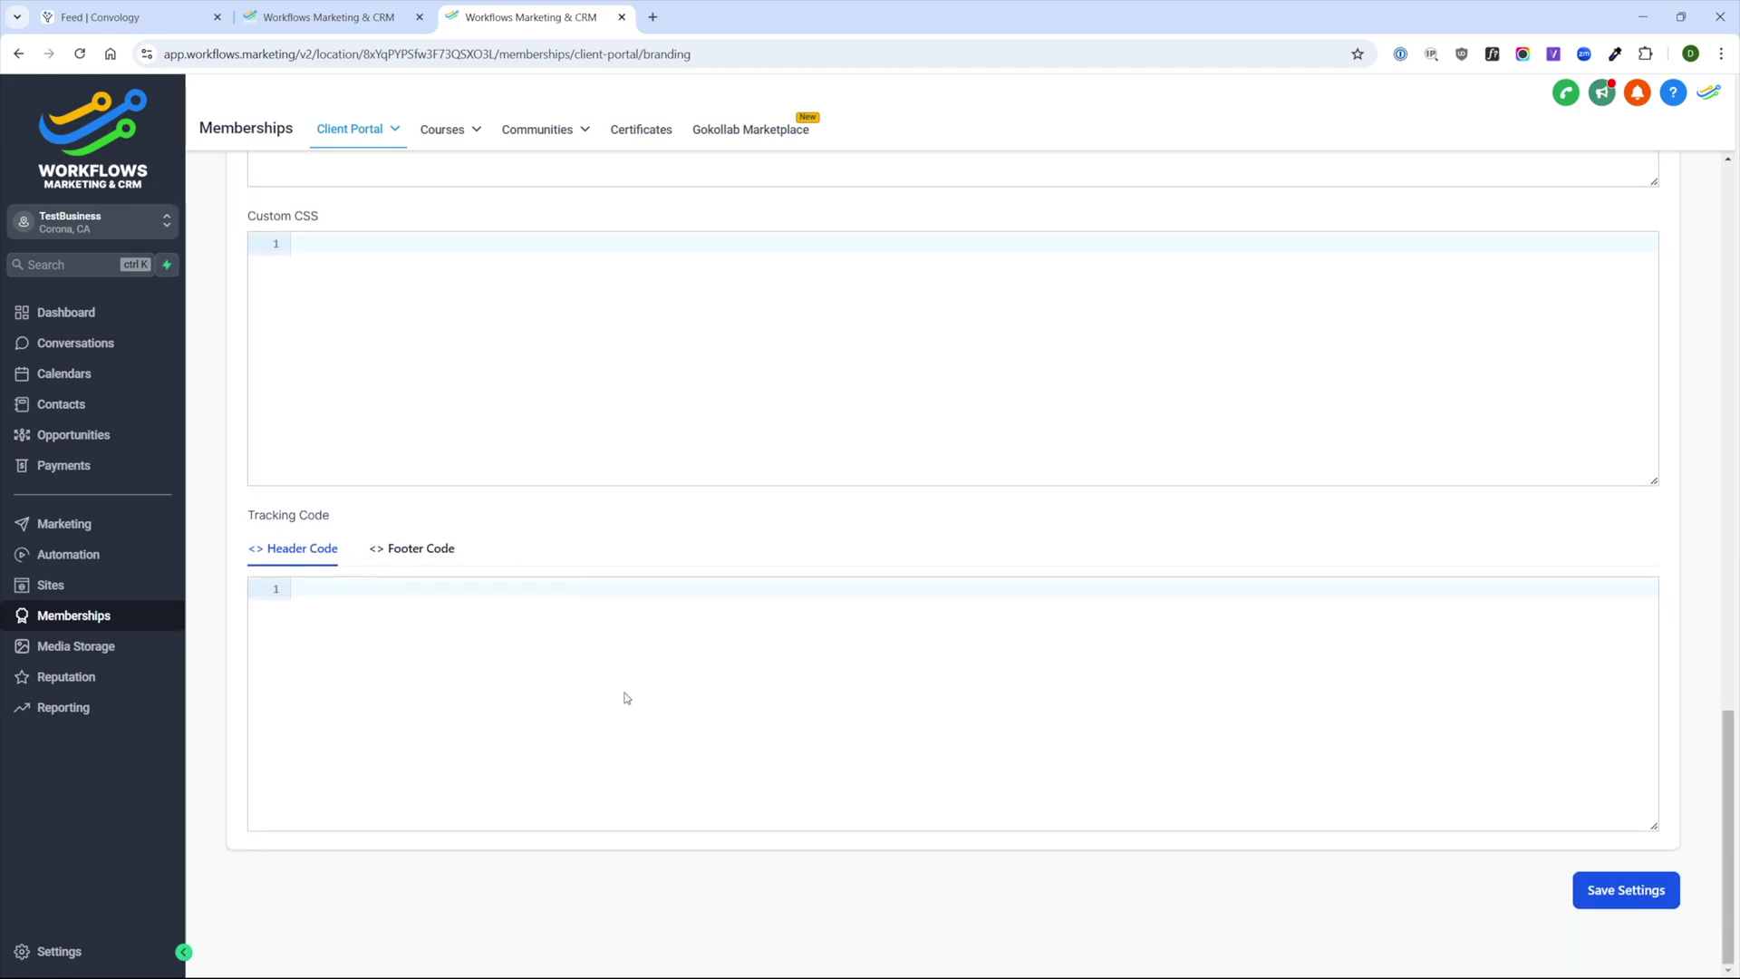
{"action": "scroll", "coordinate": [633, 645], "scroll_direction": "up", "scroll_amount": 8}
{"action": "scroll", "coordinate": [562, 672], "scroll_direction": "down", "scroll_amount": 8}
{"action": "left_click", "coordinate": [1622, 890]}
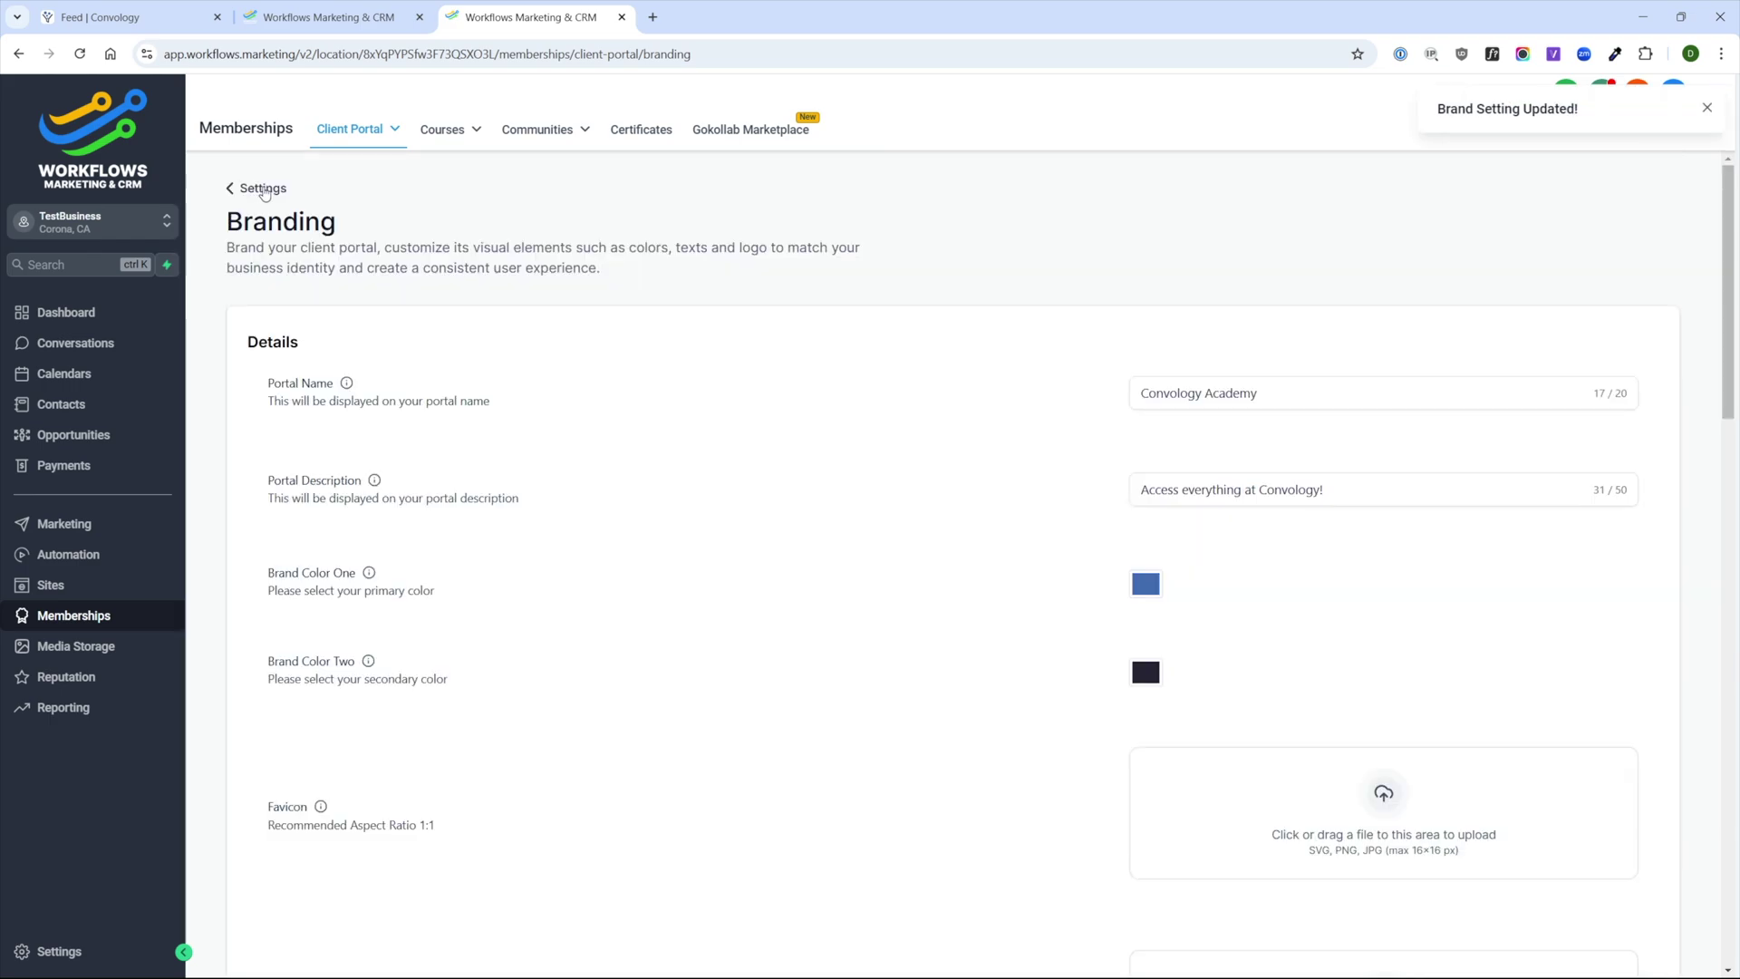
{"action": "left_click", "coordinate": [263, 190]}
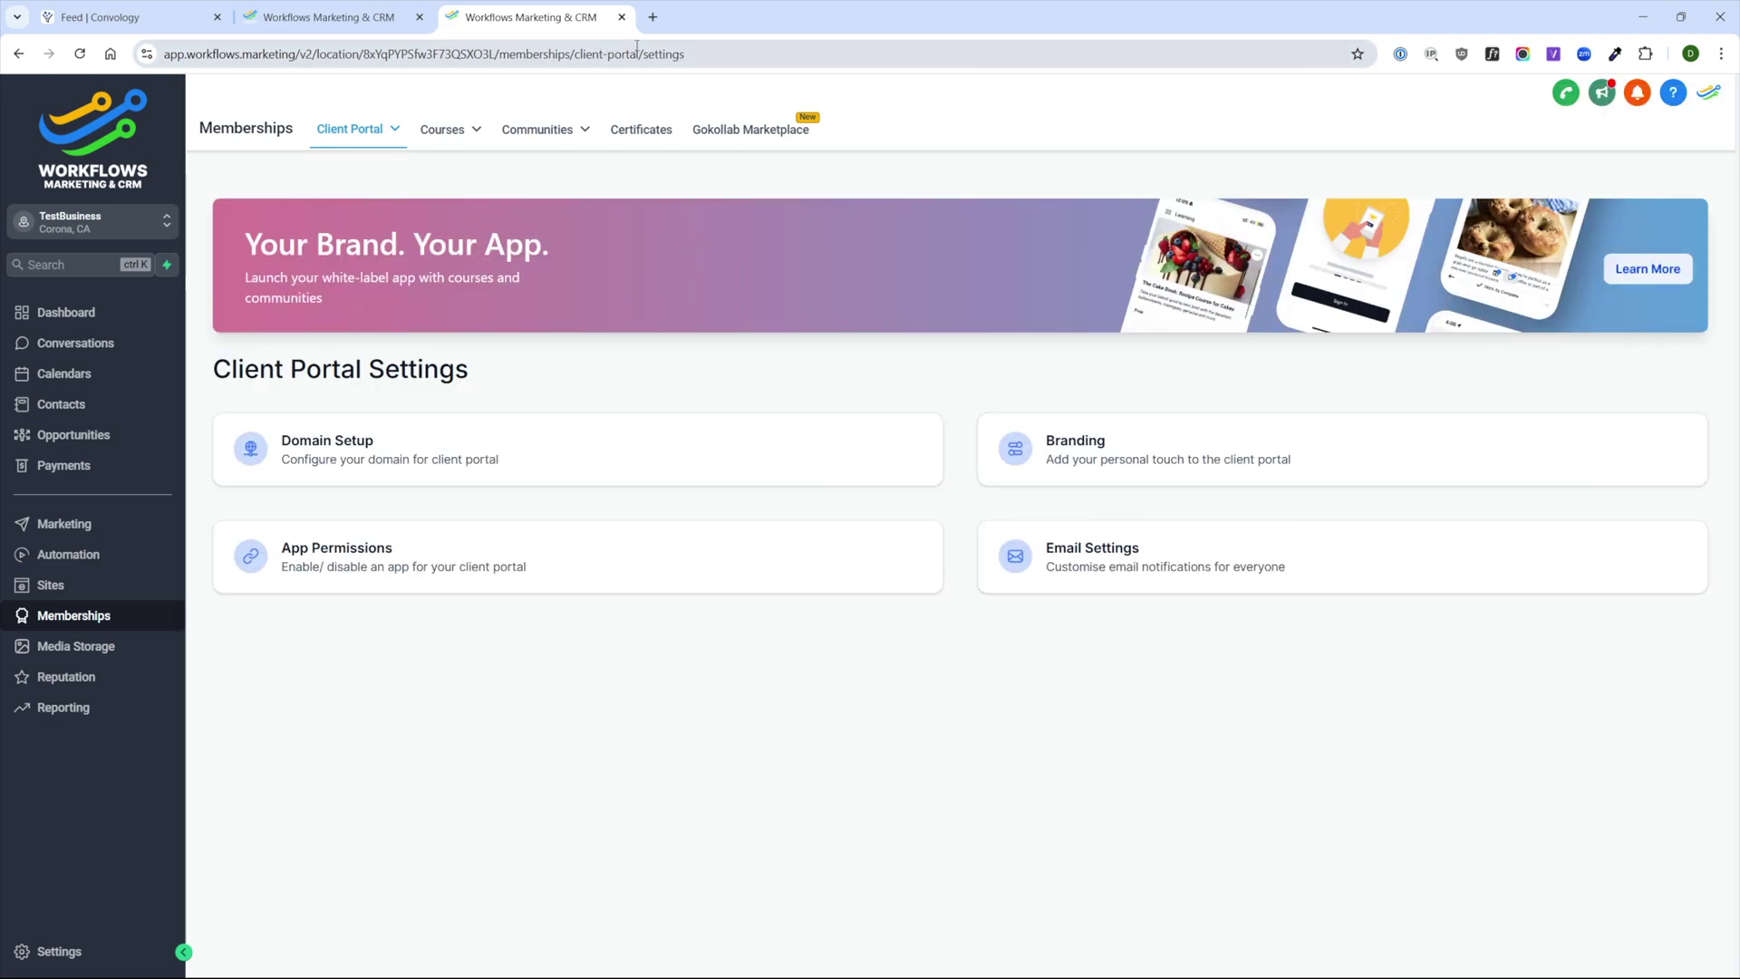
Open members.marketingfunnels.live and check that the login page shows the Convology Academy logo and description.
{"action": "left_click", "coordinate": [652, 16]}
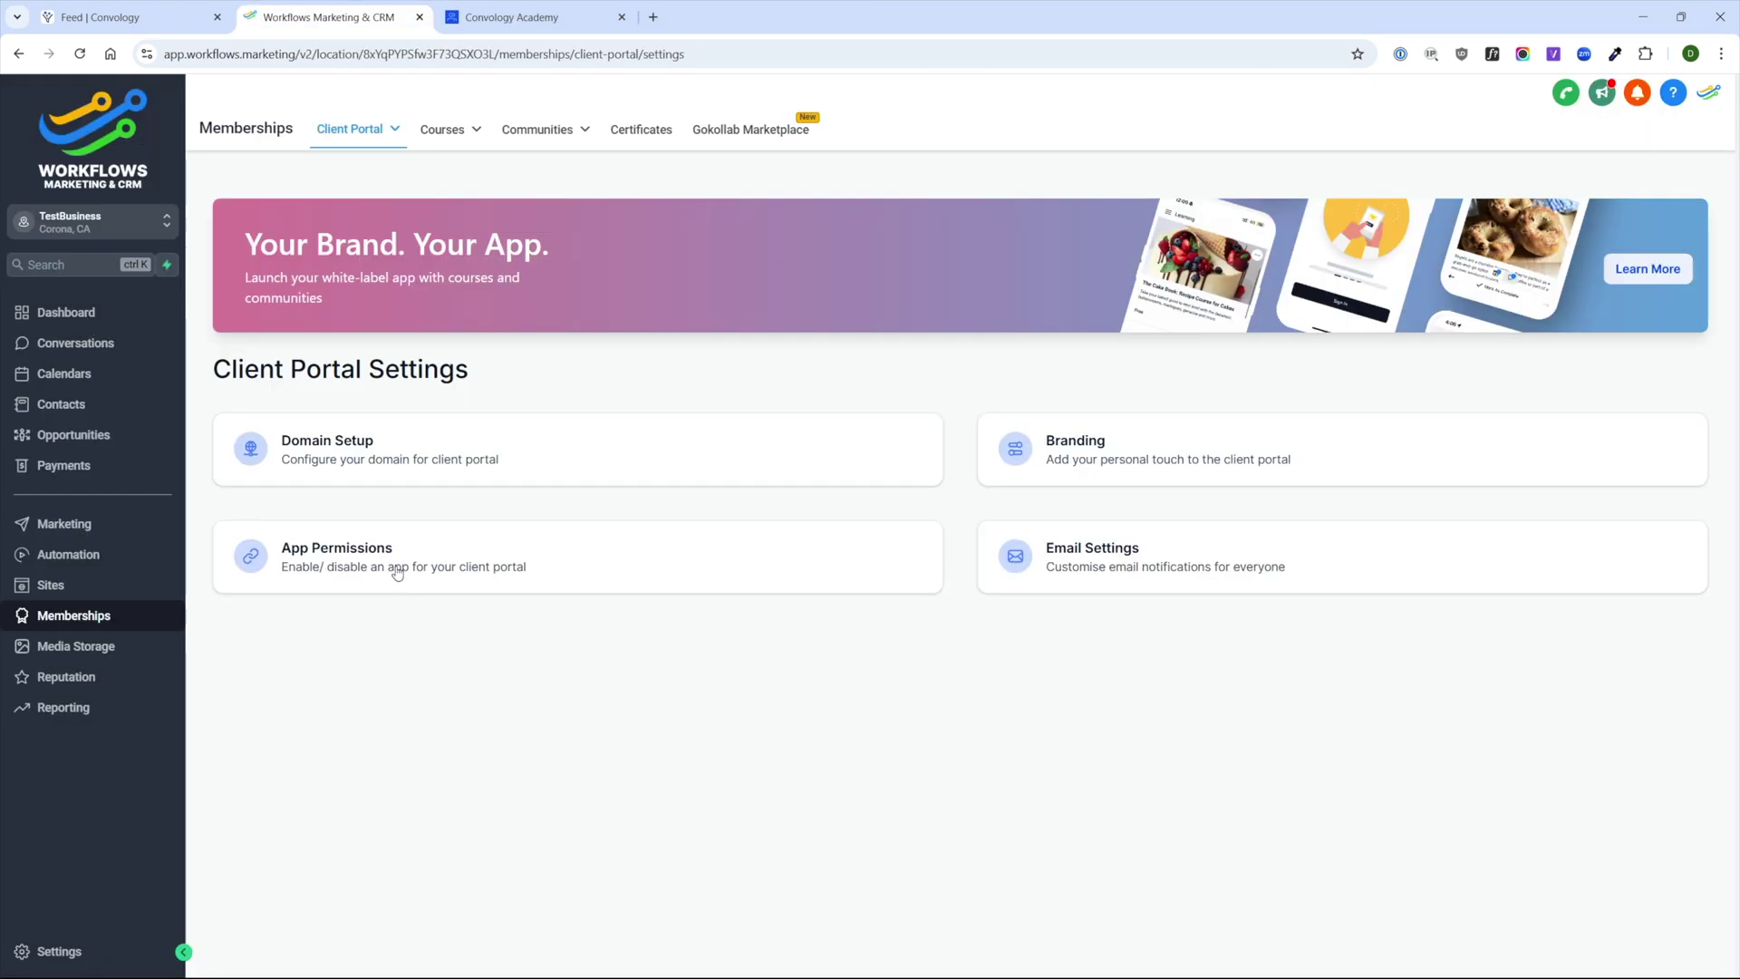
In App Permissions, disable Contracts and Affiliates, keep Home as the landing page, and save.
{"action": "left_click", "coordinate": [399, 569]}
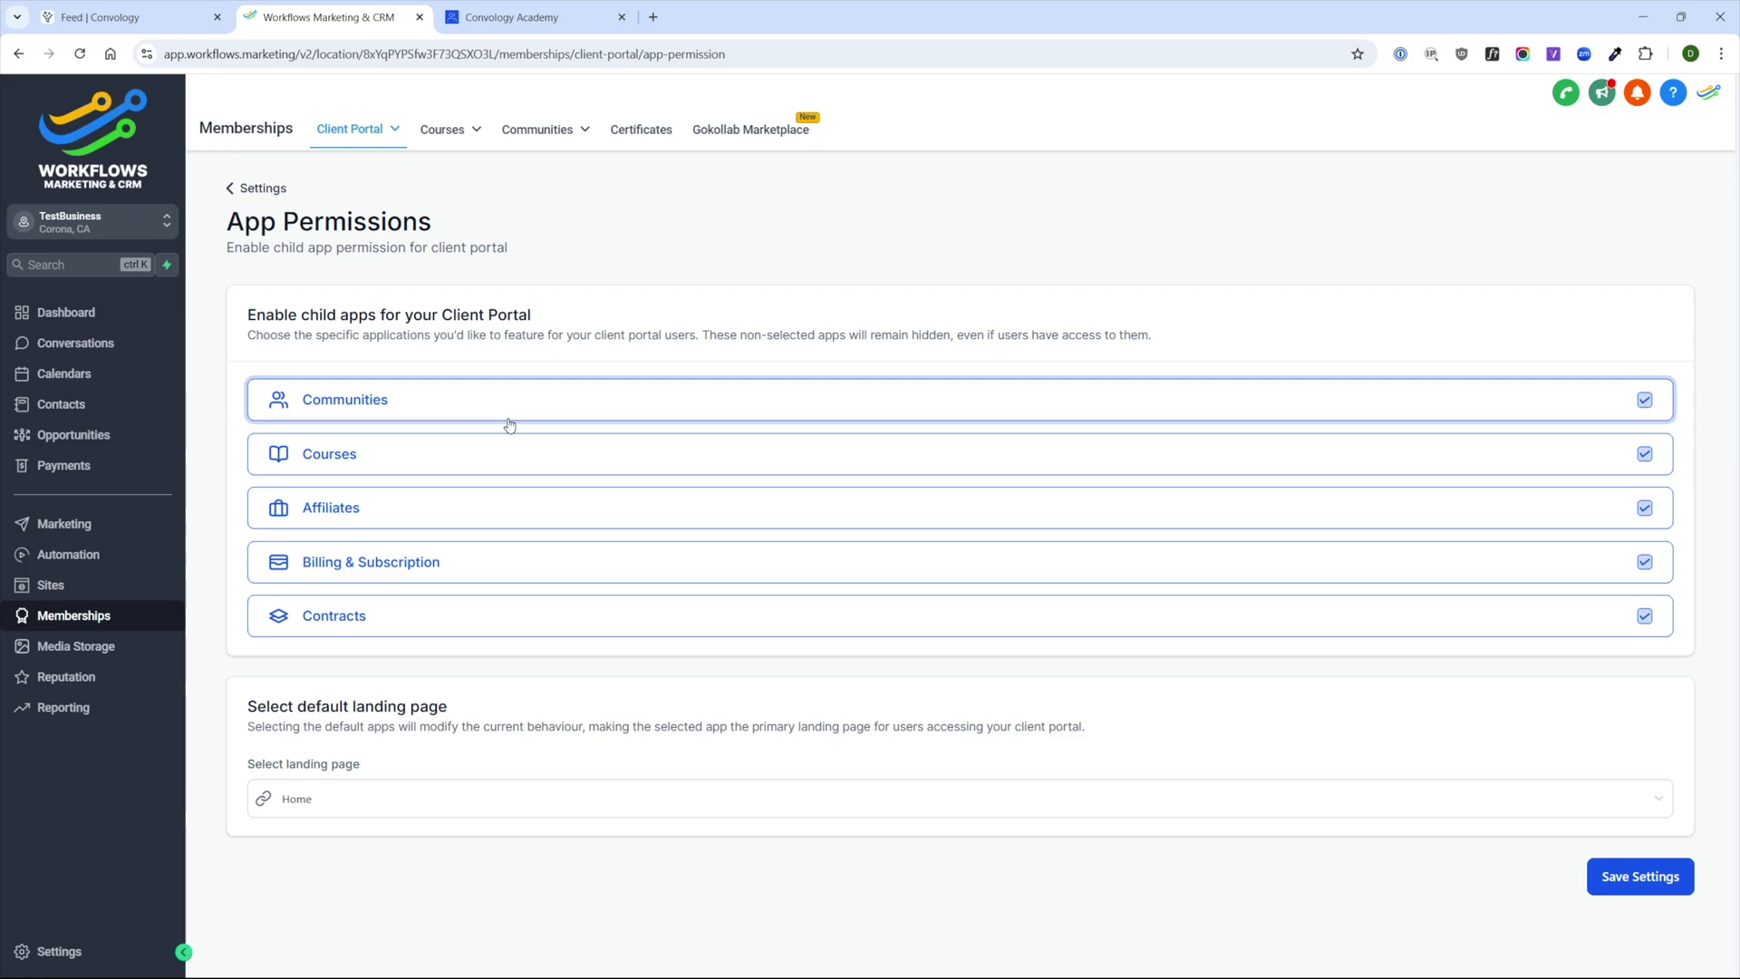
{"action": "left_click", "coordinate": [1644, 618]}
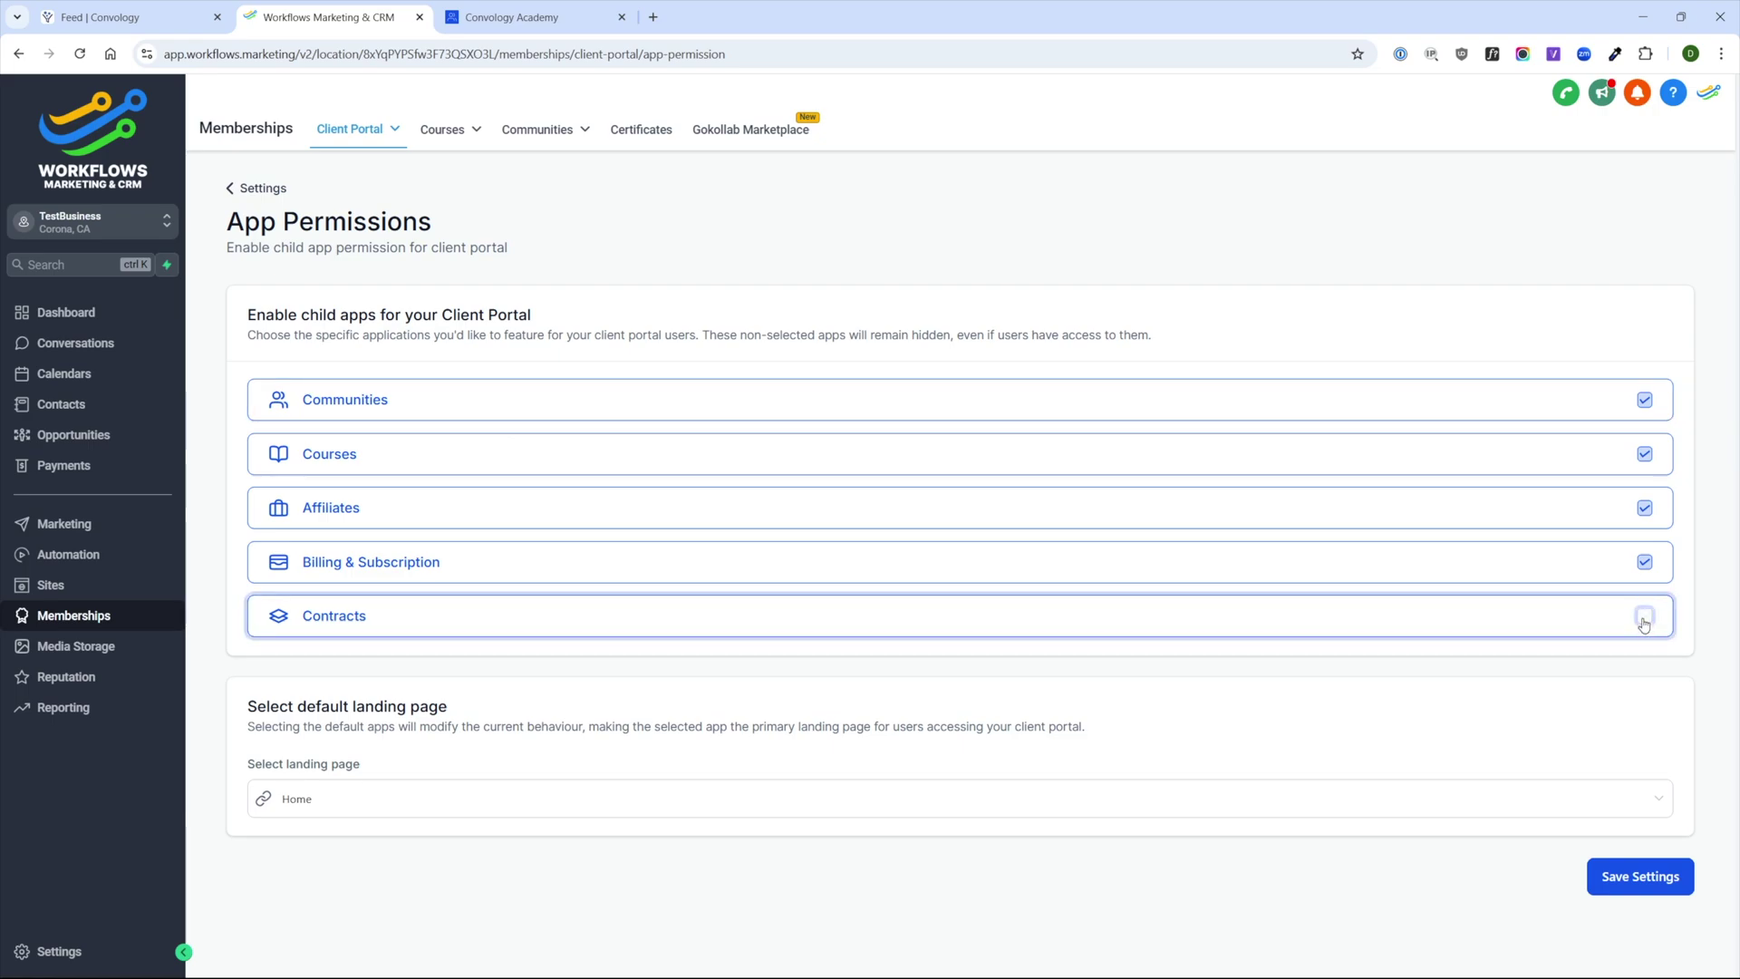
{"action": "left_click", "coordinate": [1650, 508]}
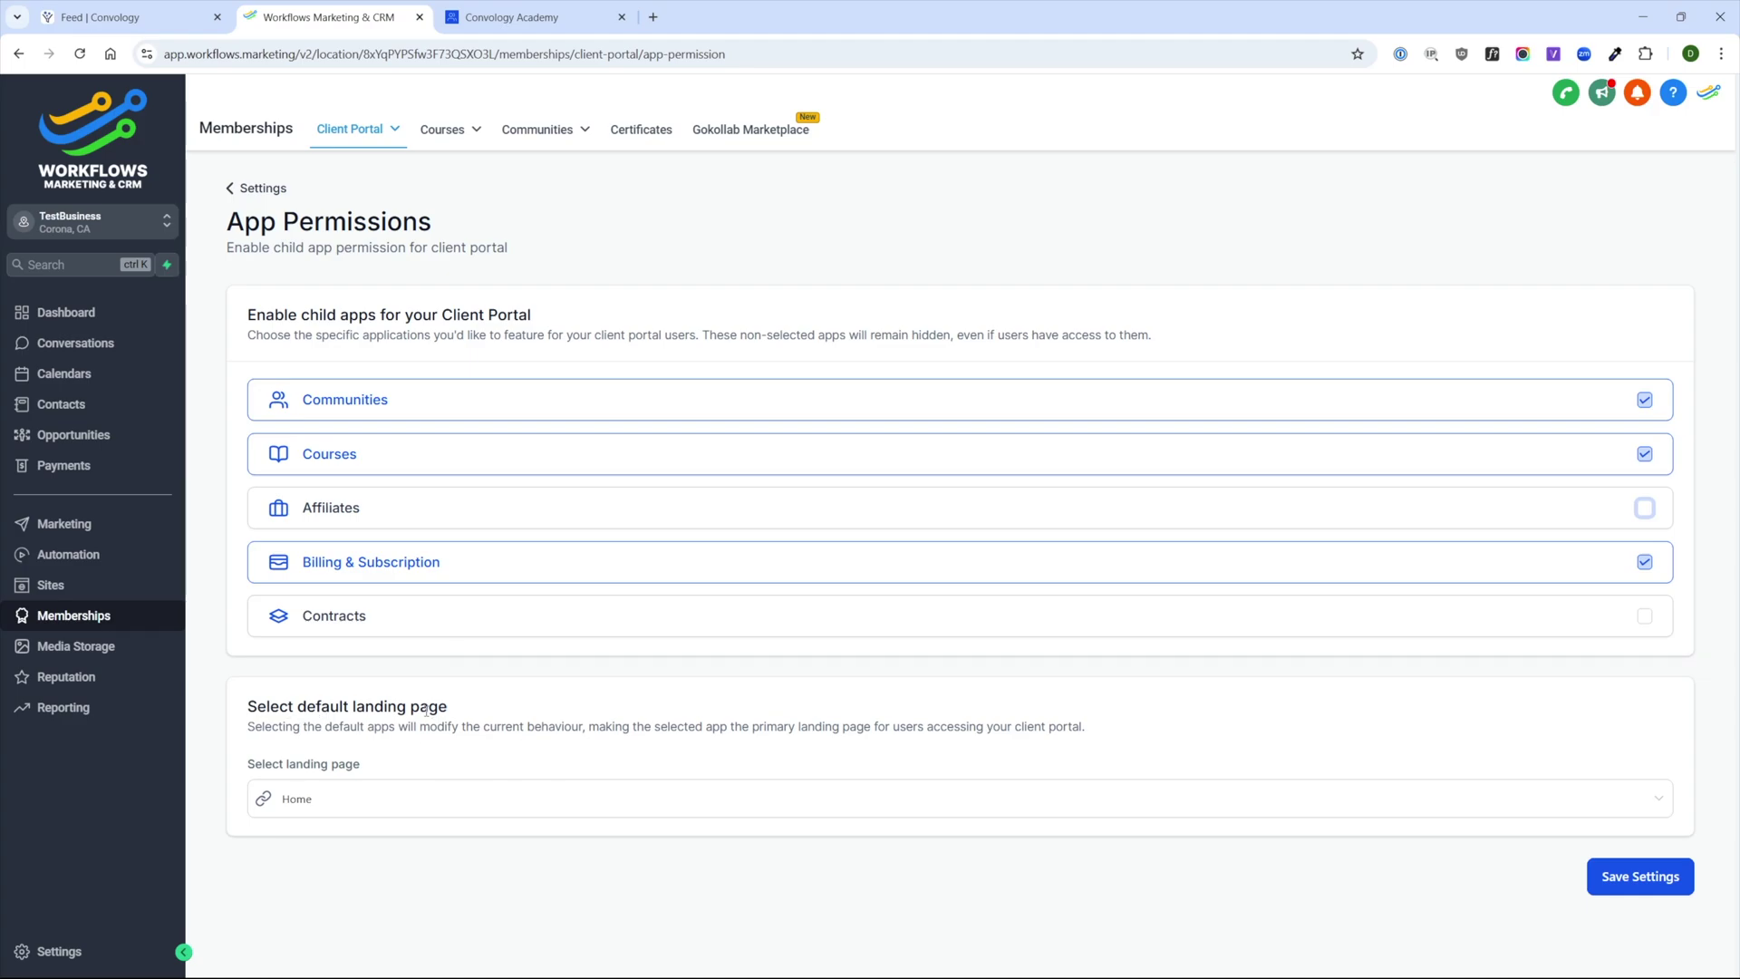
{"action": "left_click", "coordinate": [429, 803]}
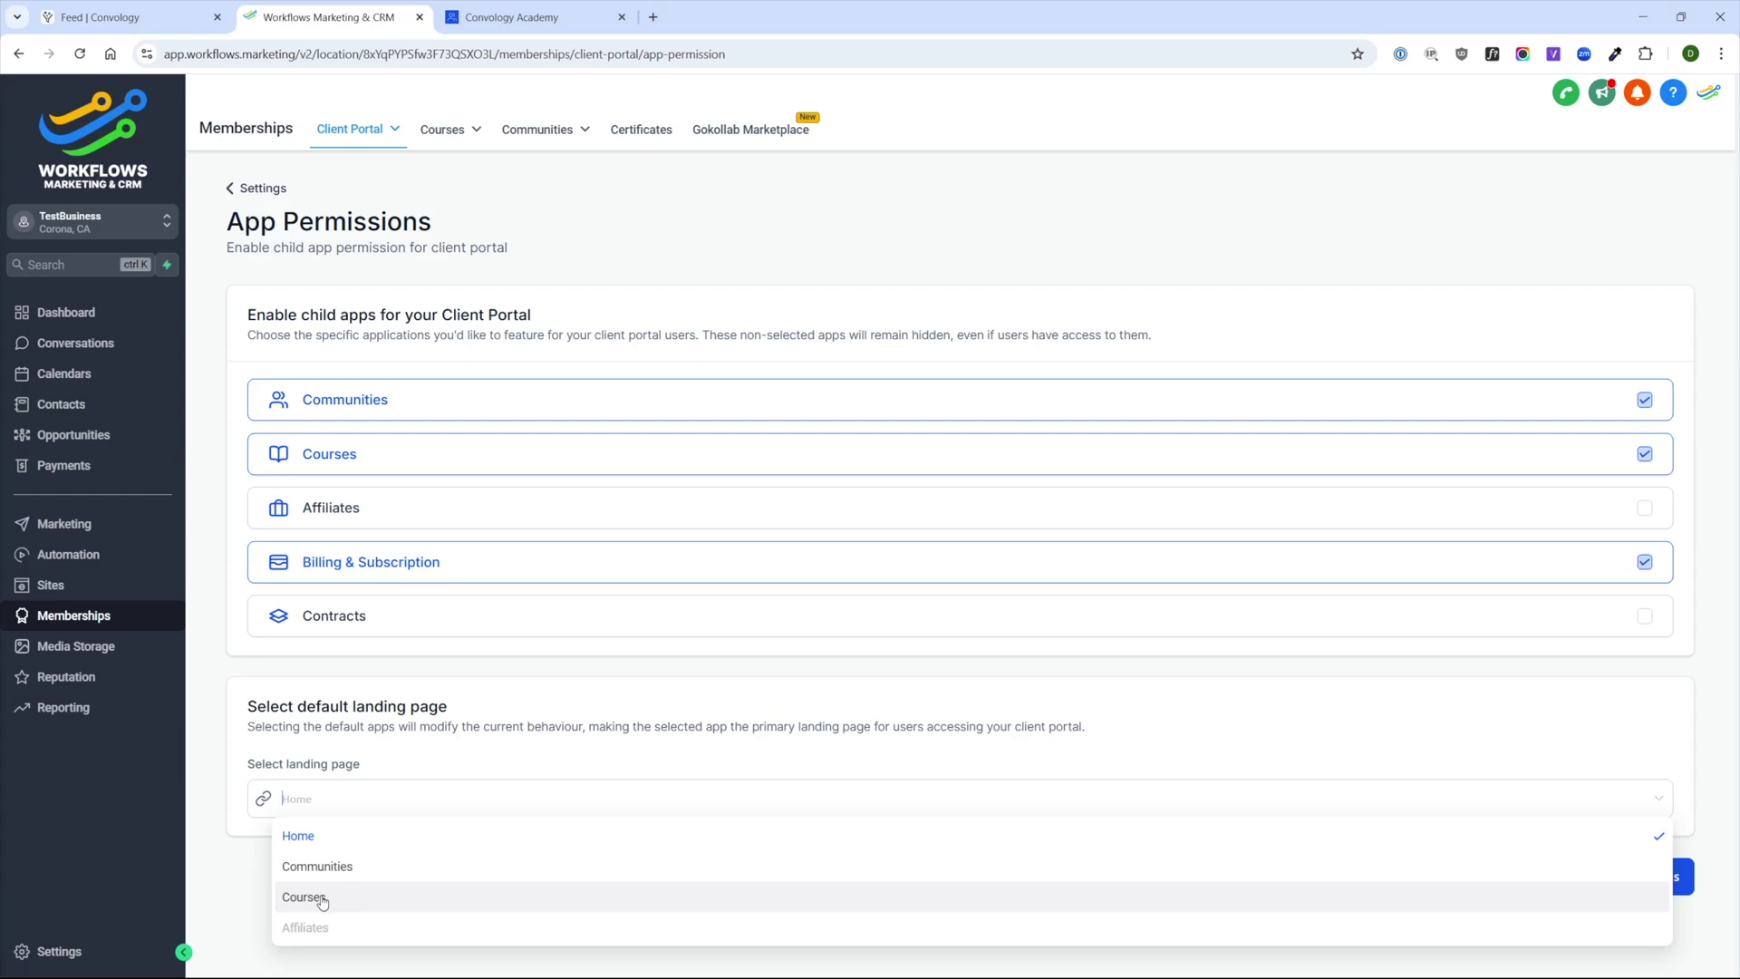
{"action": "left_click", "coordinate": [314, 839]}
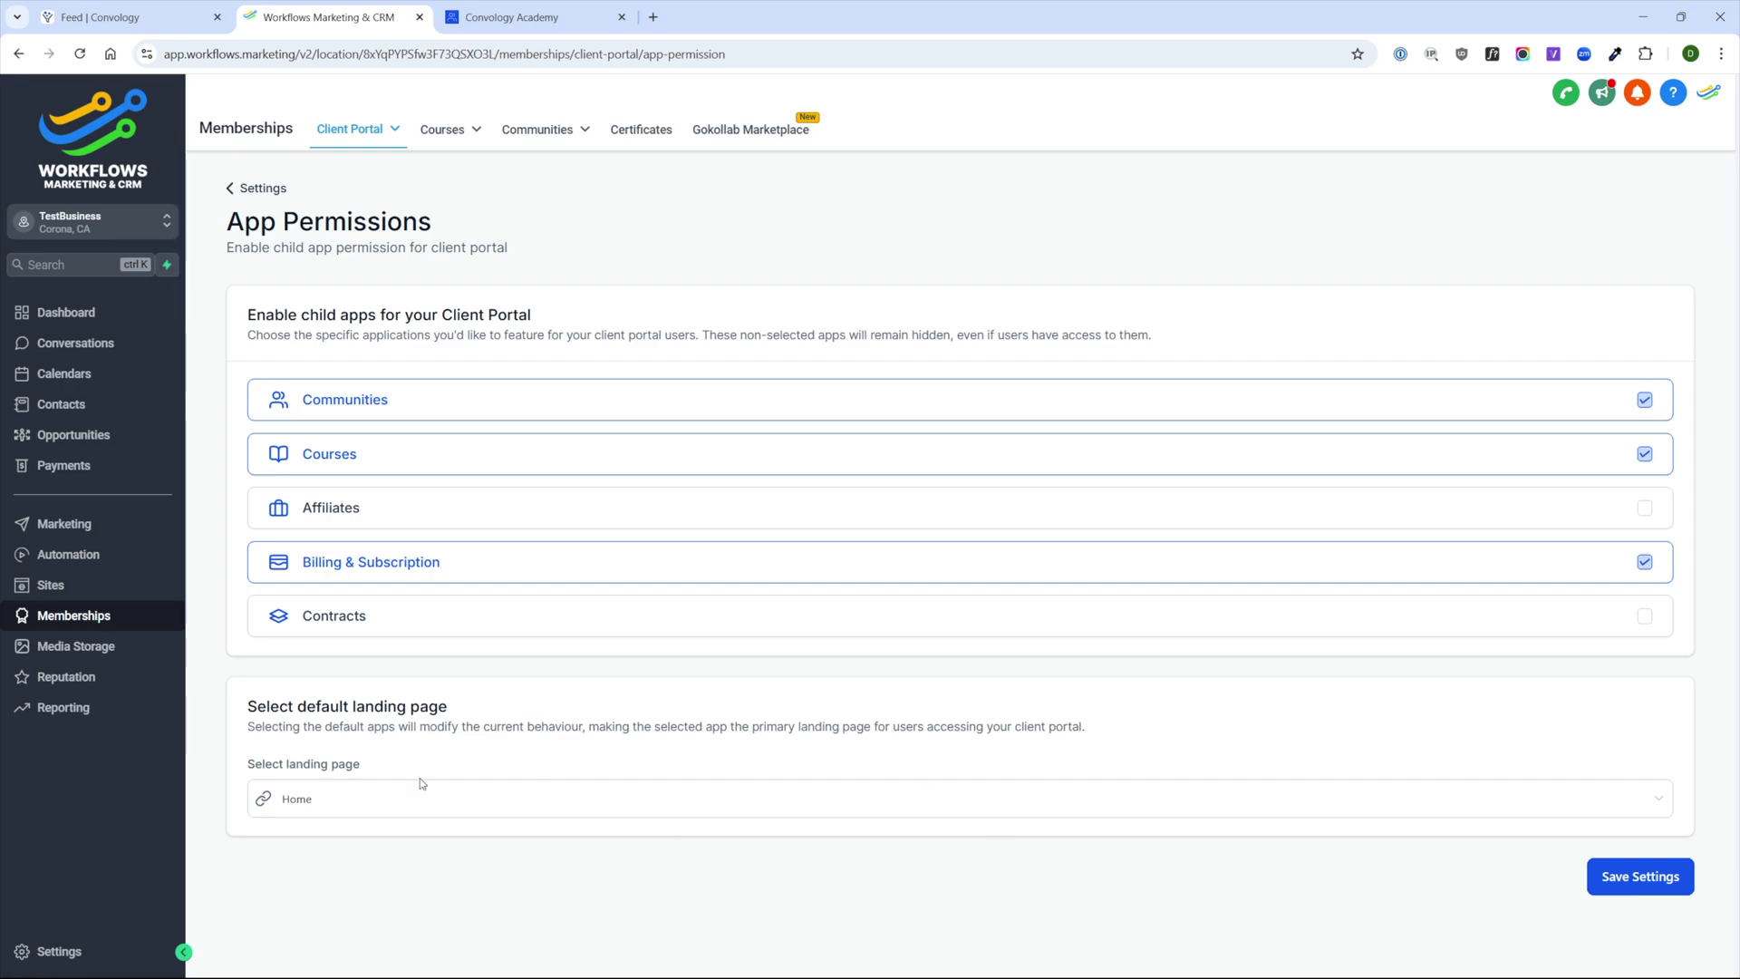
{"action": "left_click", "coordinate": [1634, 868]}
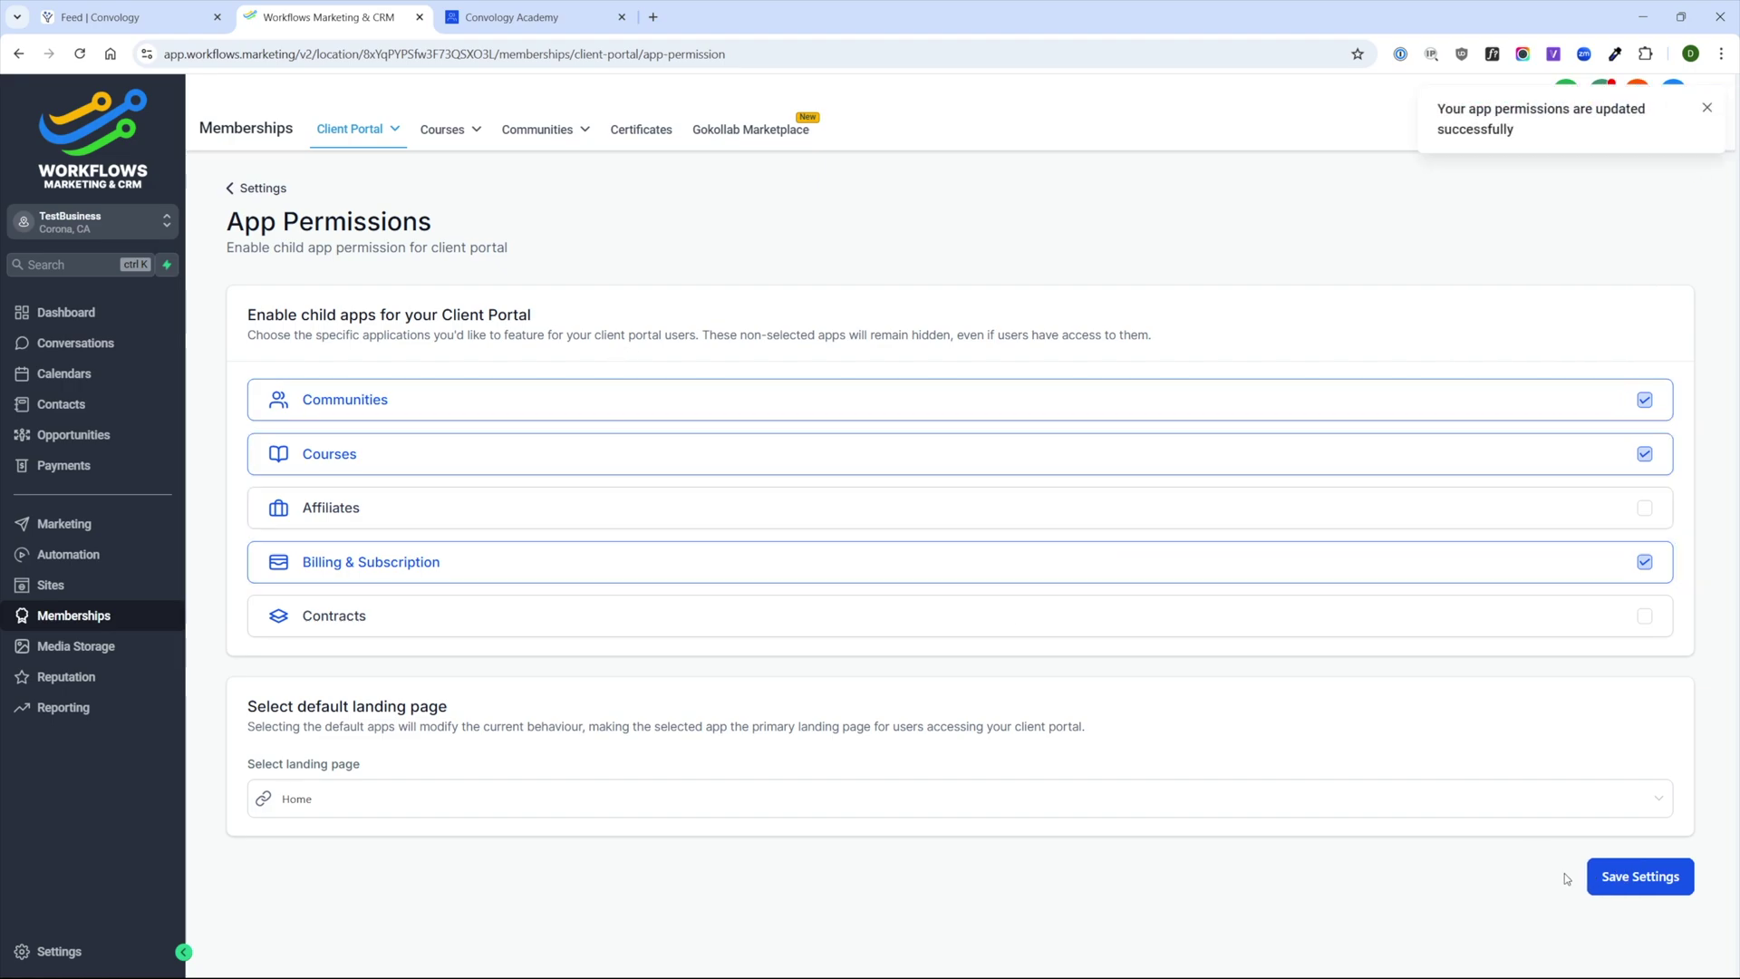
{"action": "left_click", "coordinate": [263, 189]}
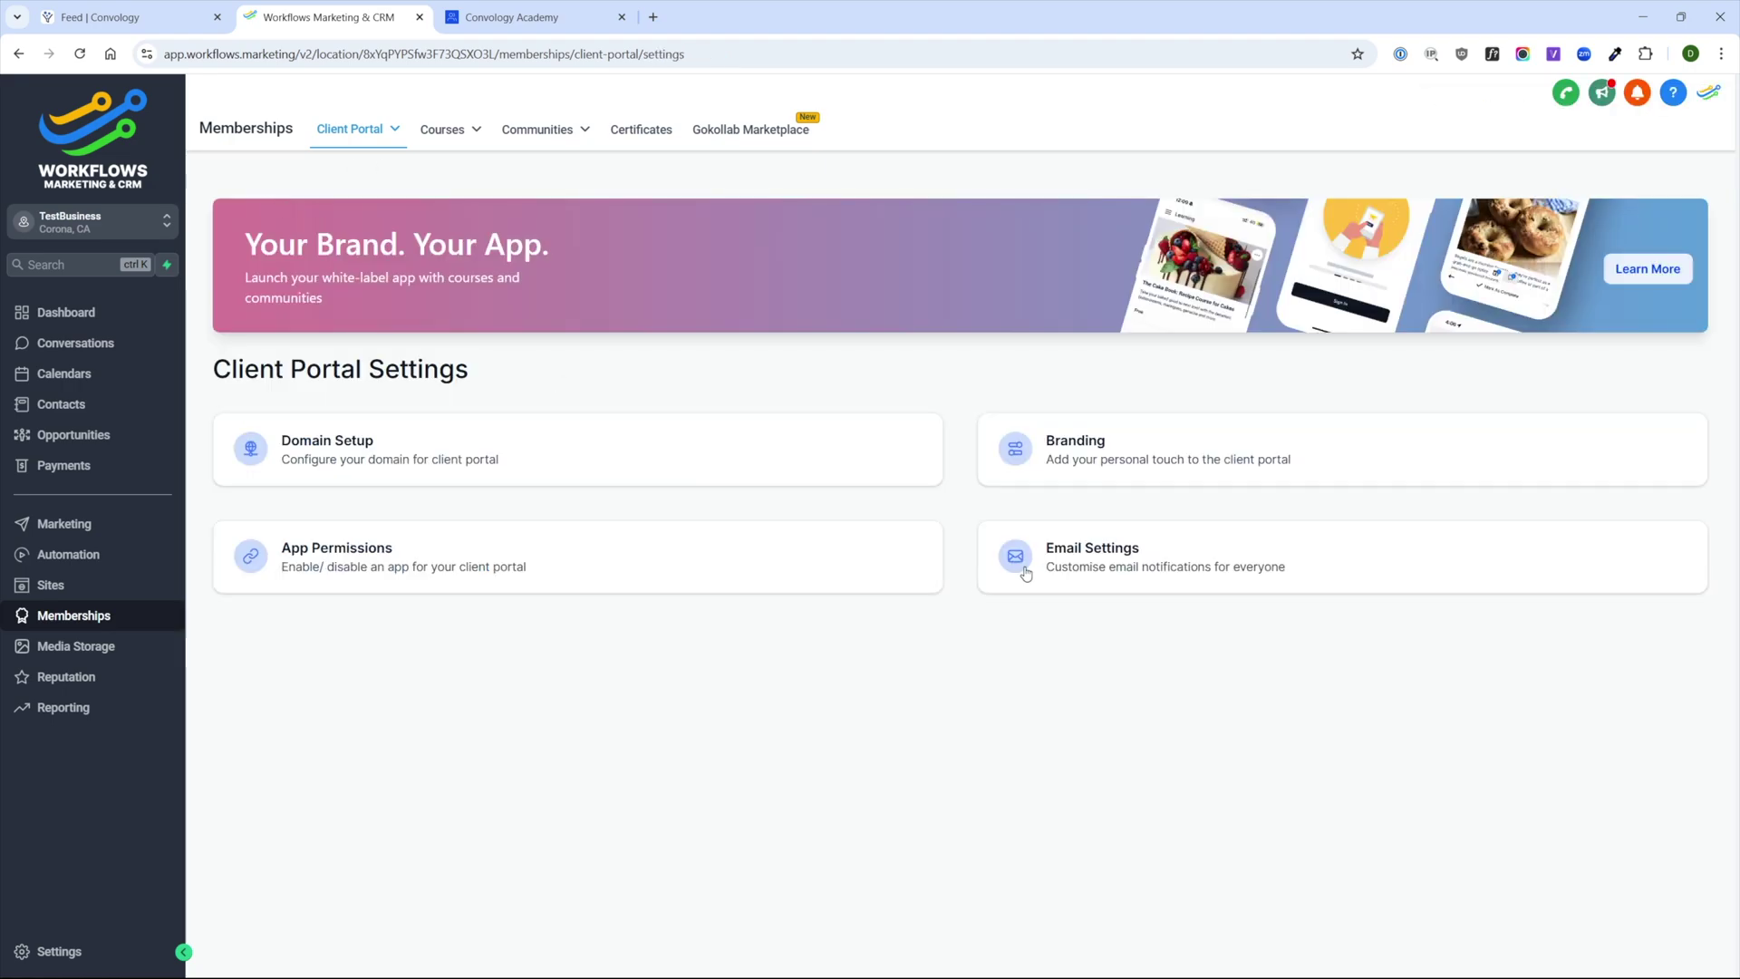
Open the portal Email Settings and preview the New Comment On Post template without changes.
{"action": "left_click", "coordinate": [1098, 564]}
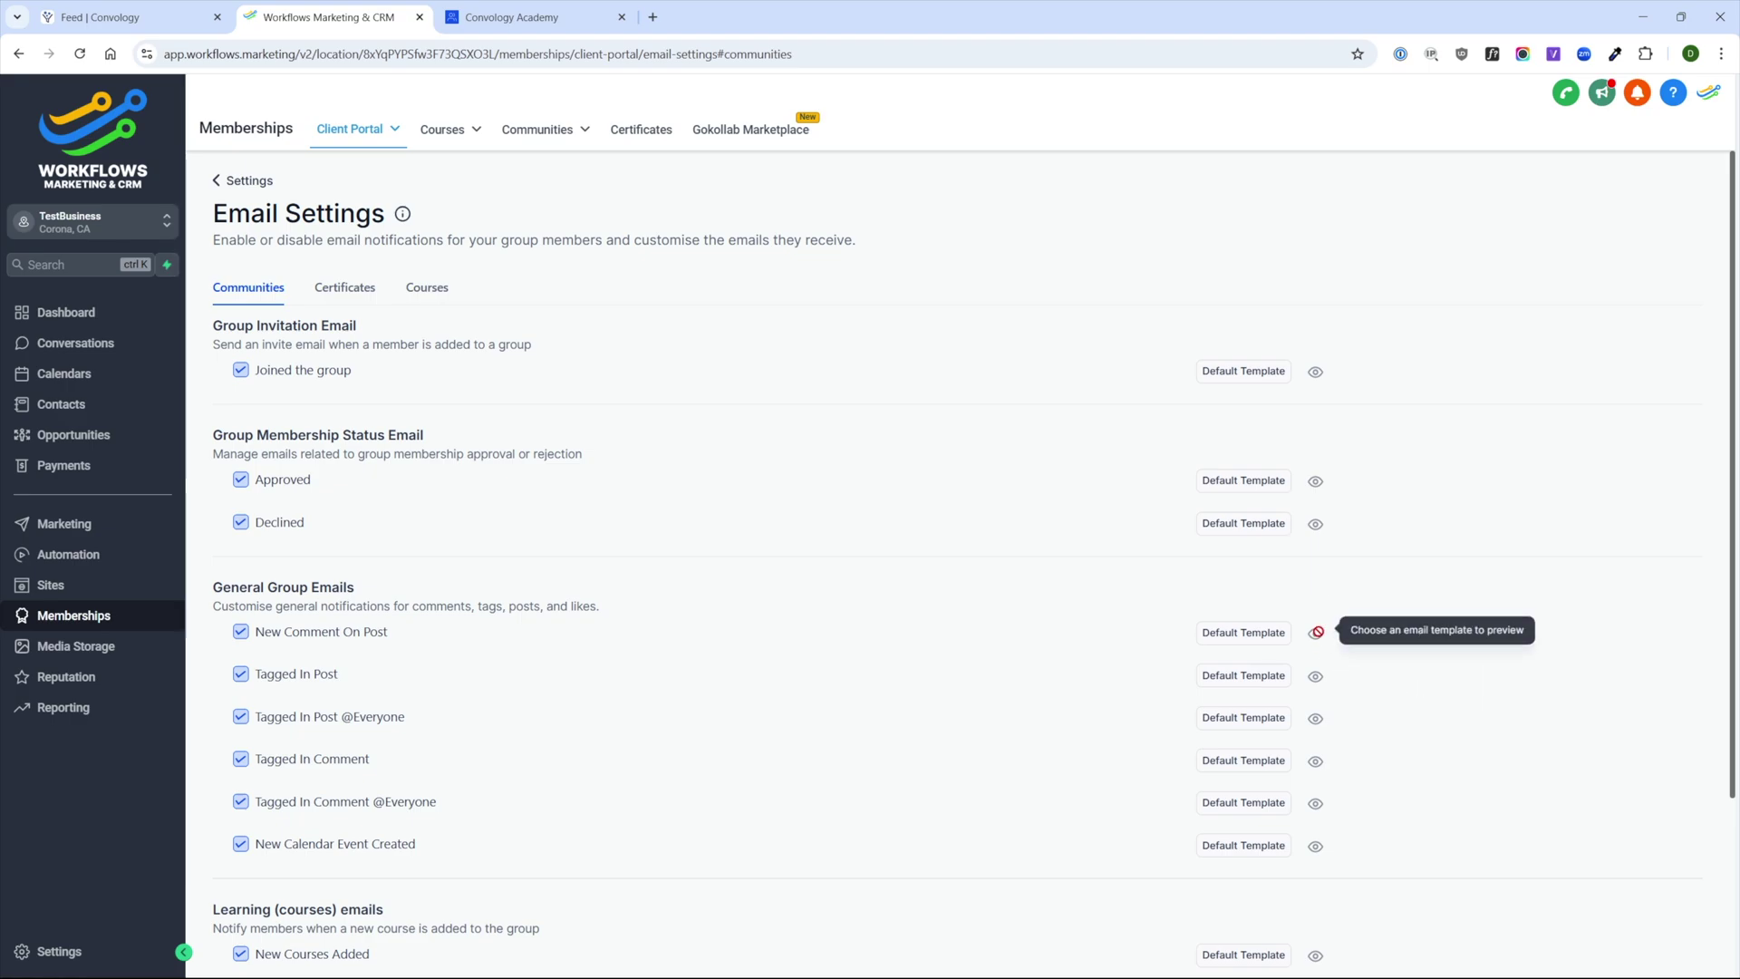
{"action": "left_click", "coordinate": [1267, 639]}
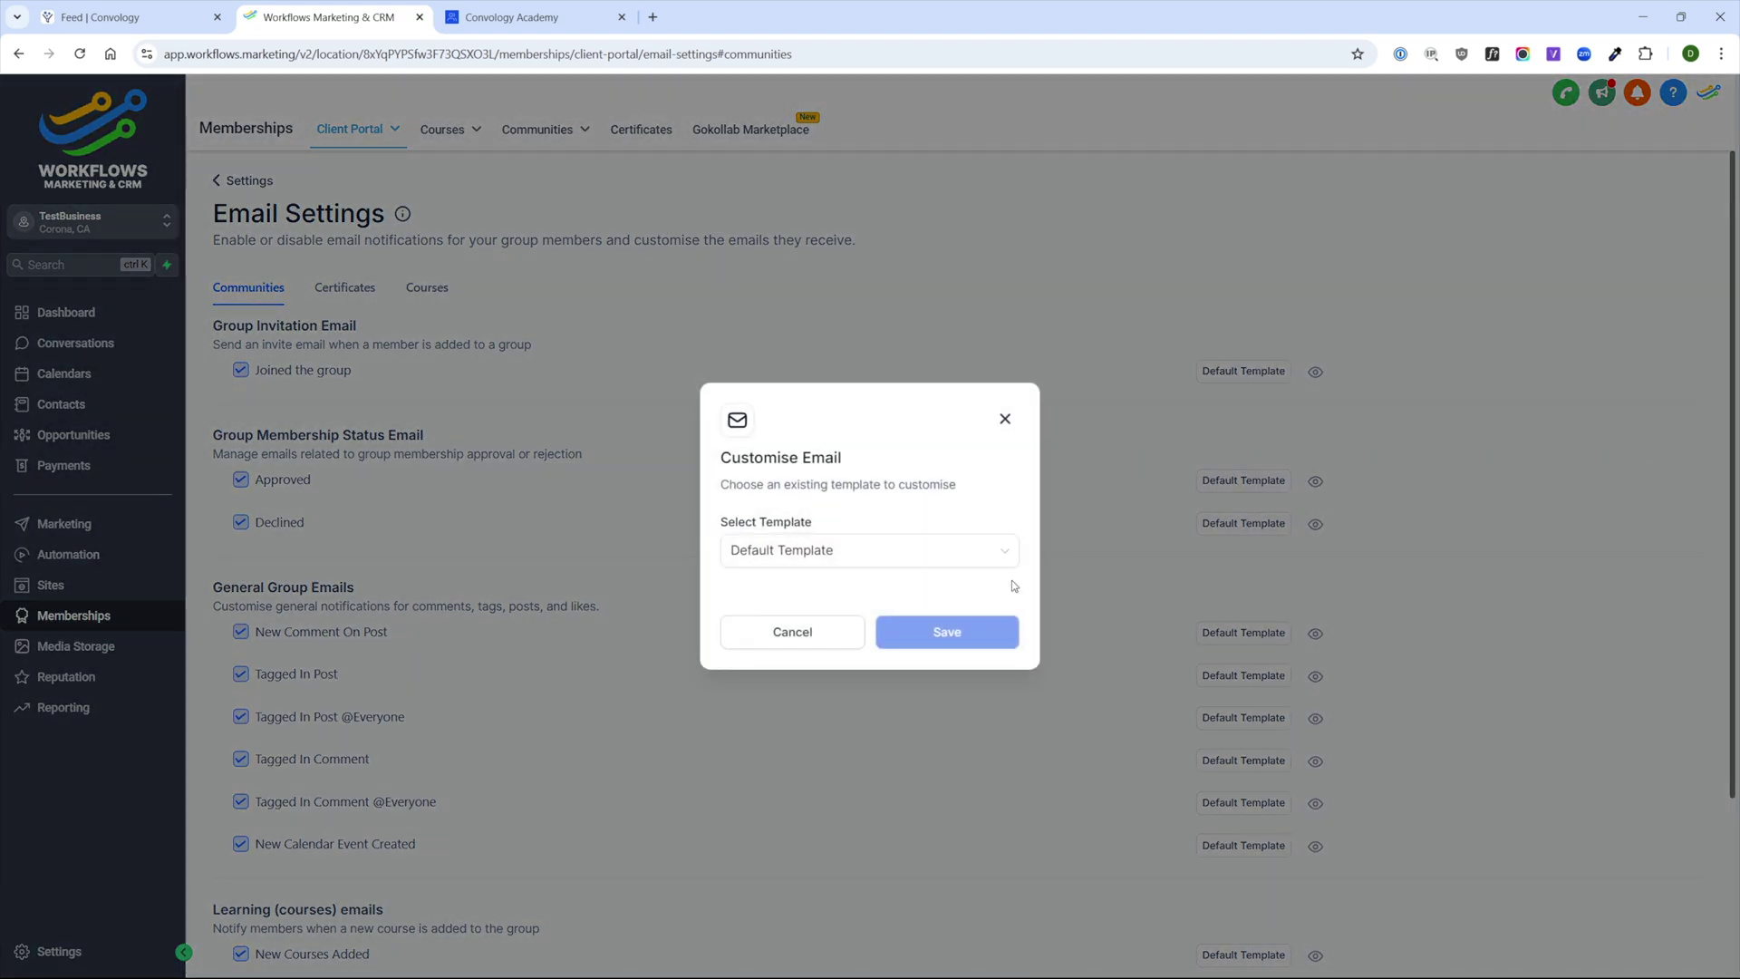
{"action": "left_click", "coordinate": [1005, 421]}
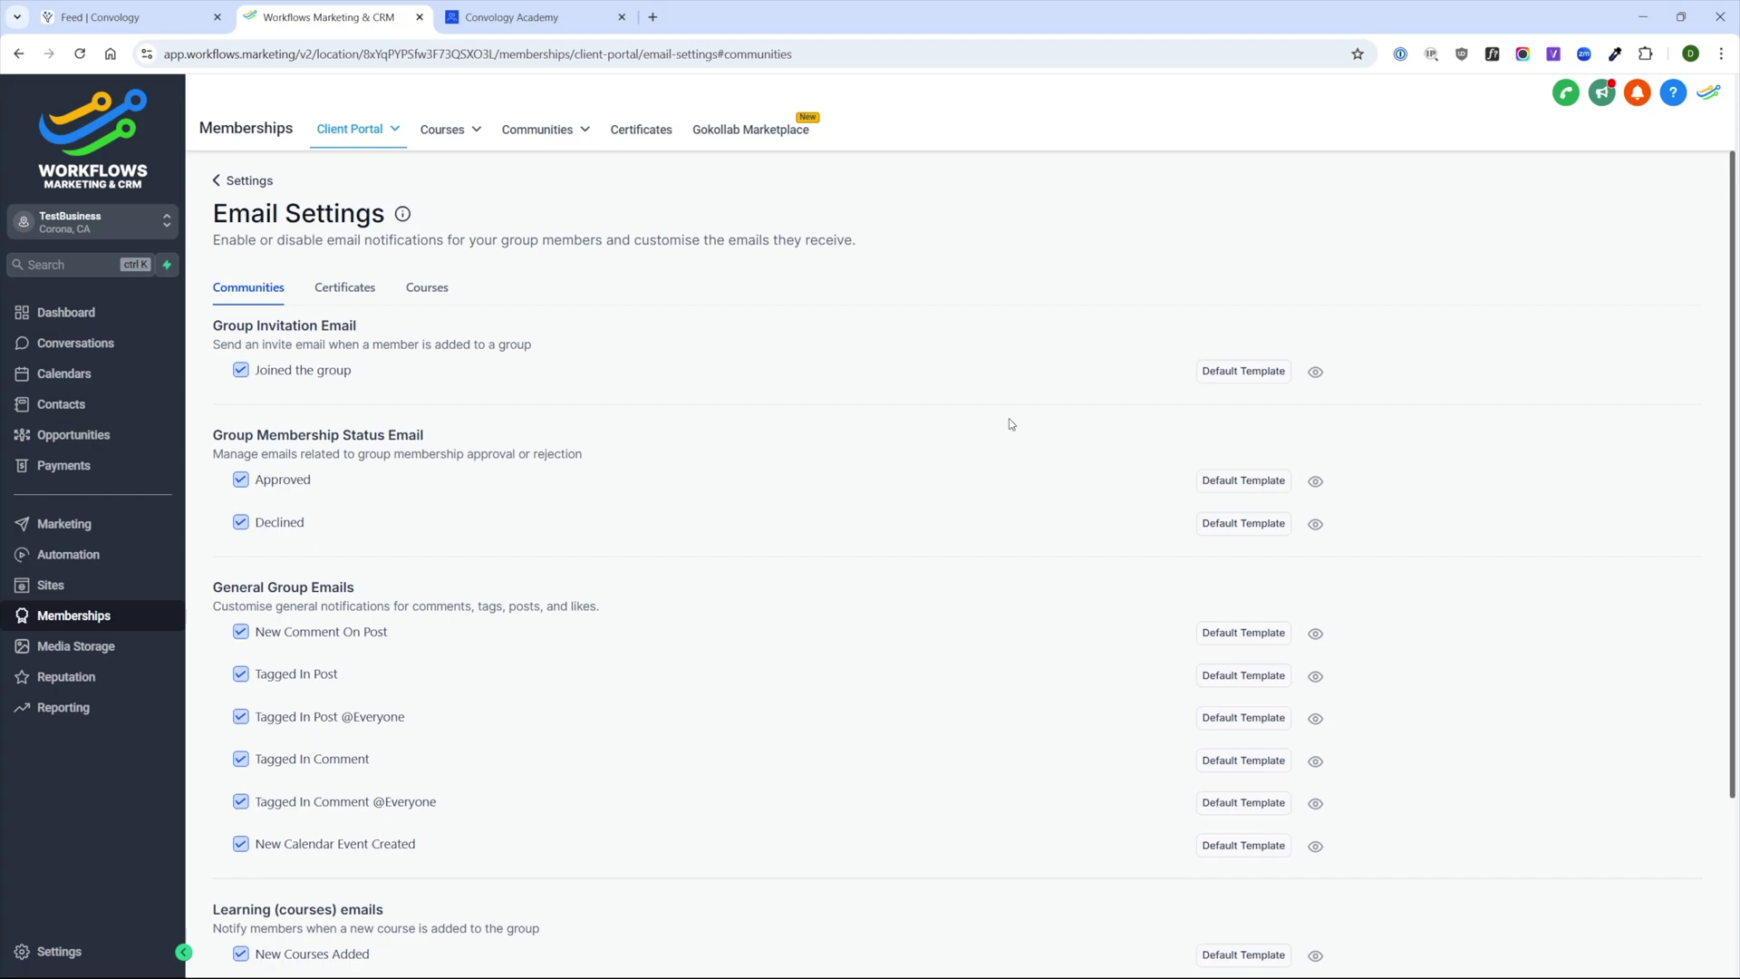
Toggle the New Courses Added email off and back on, leaving all notifications enabled.
{"action": "scroll", "coordinate": [939, 488], "scroll_direction": "down", "scroll_amount": 3}
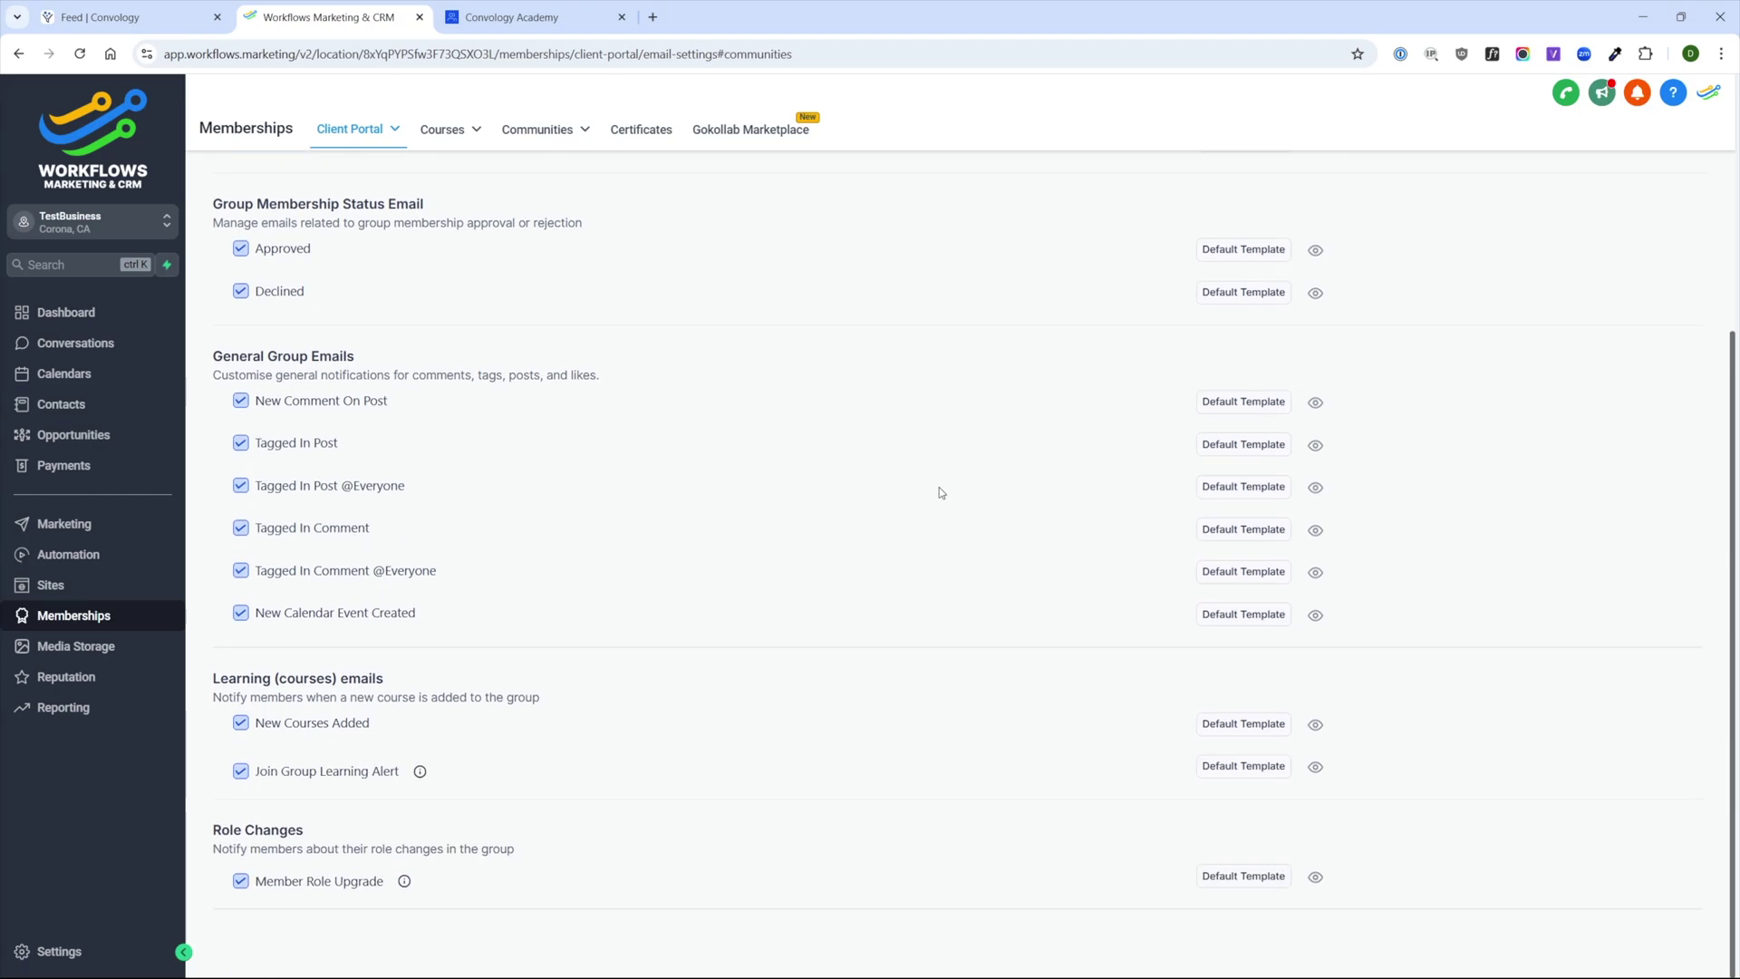
{"action": "scroll", "coordinate": [943, 490], "scroll_direction": "up", "scroll_amount": 3}
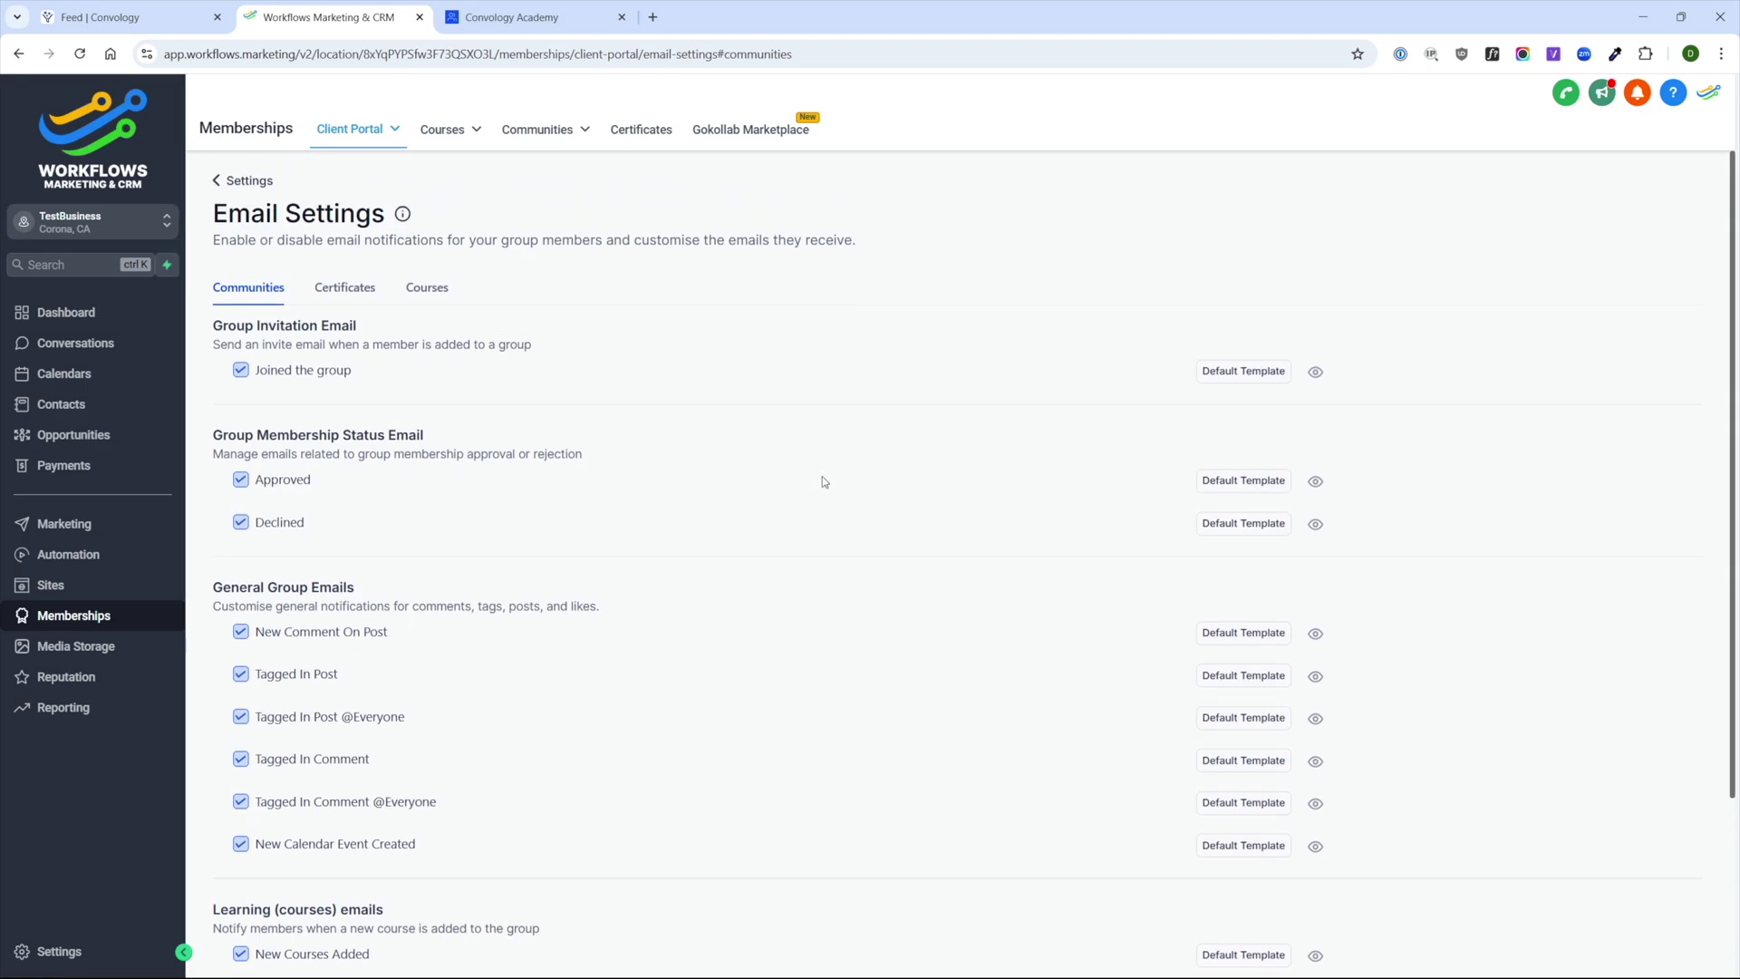
{"action": "scroll", "coordinate": [322, 443], "scroll_direction": "down", "scroll_amount": 3}
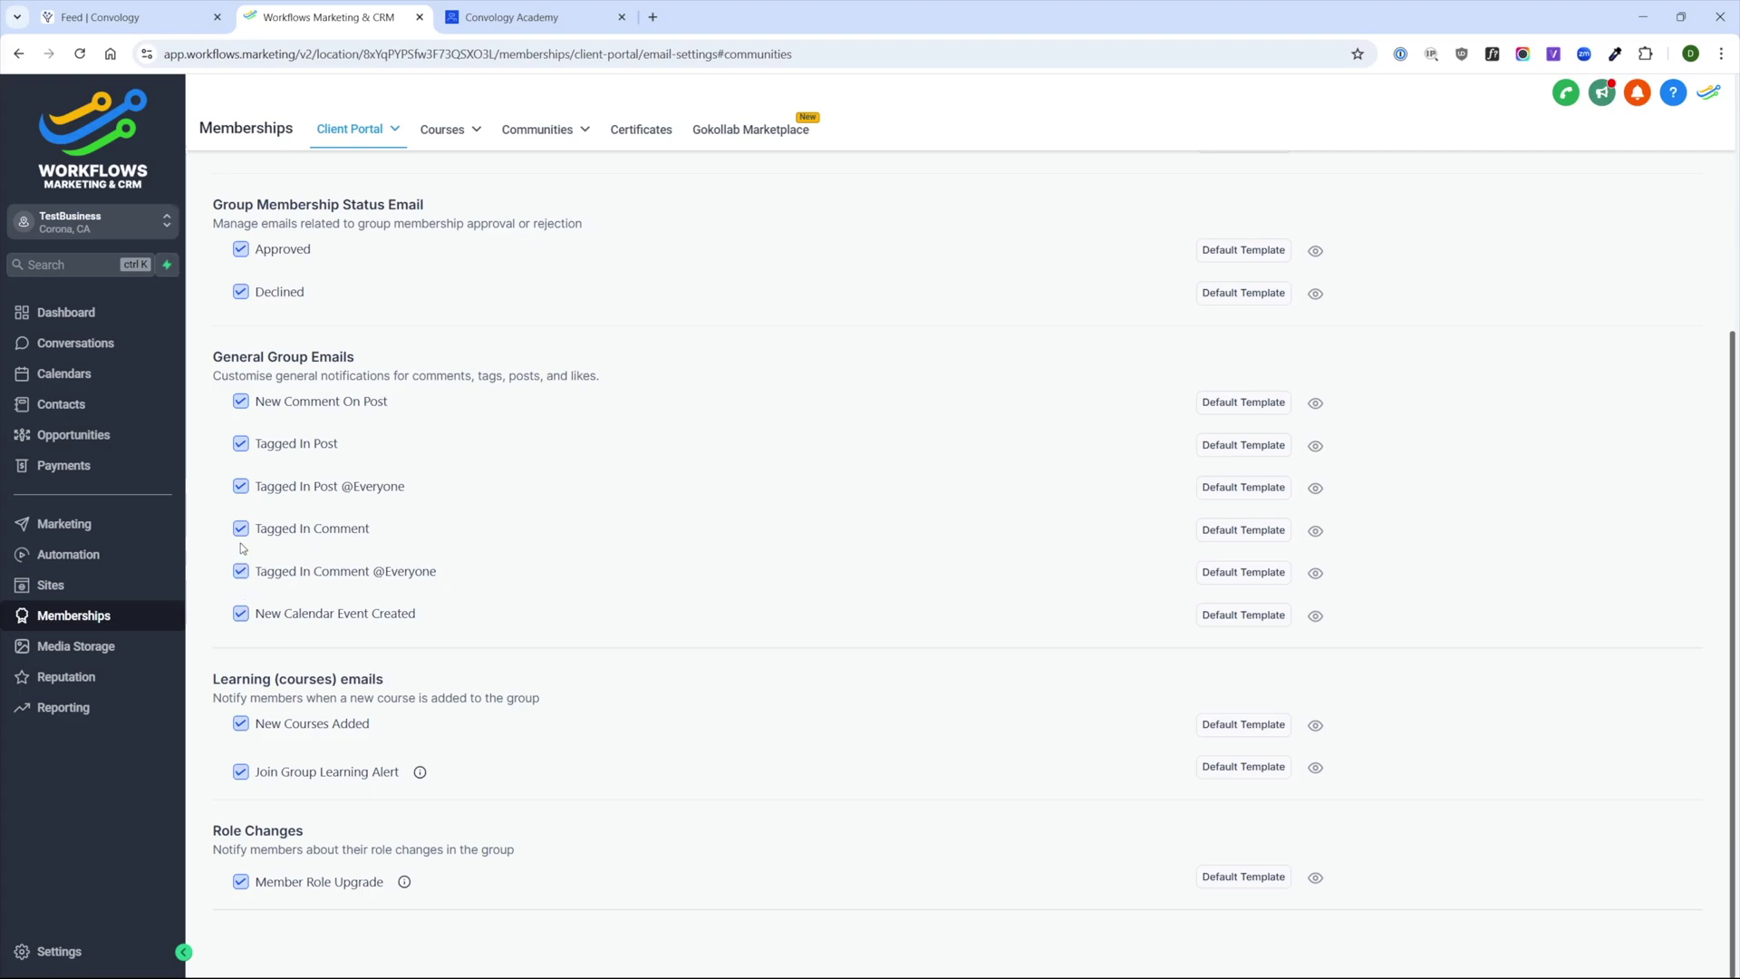
{"action": "left_click", "coordinate": [240, 723]}
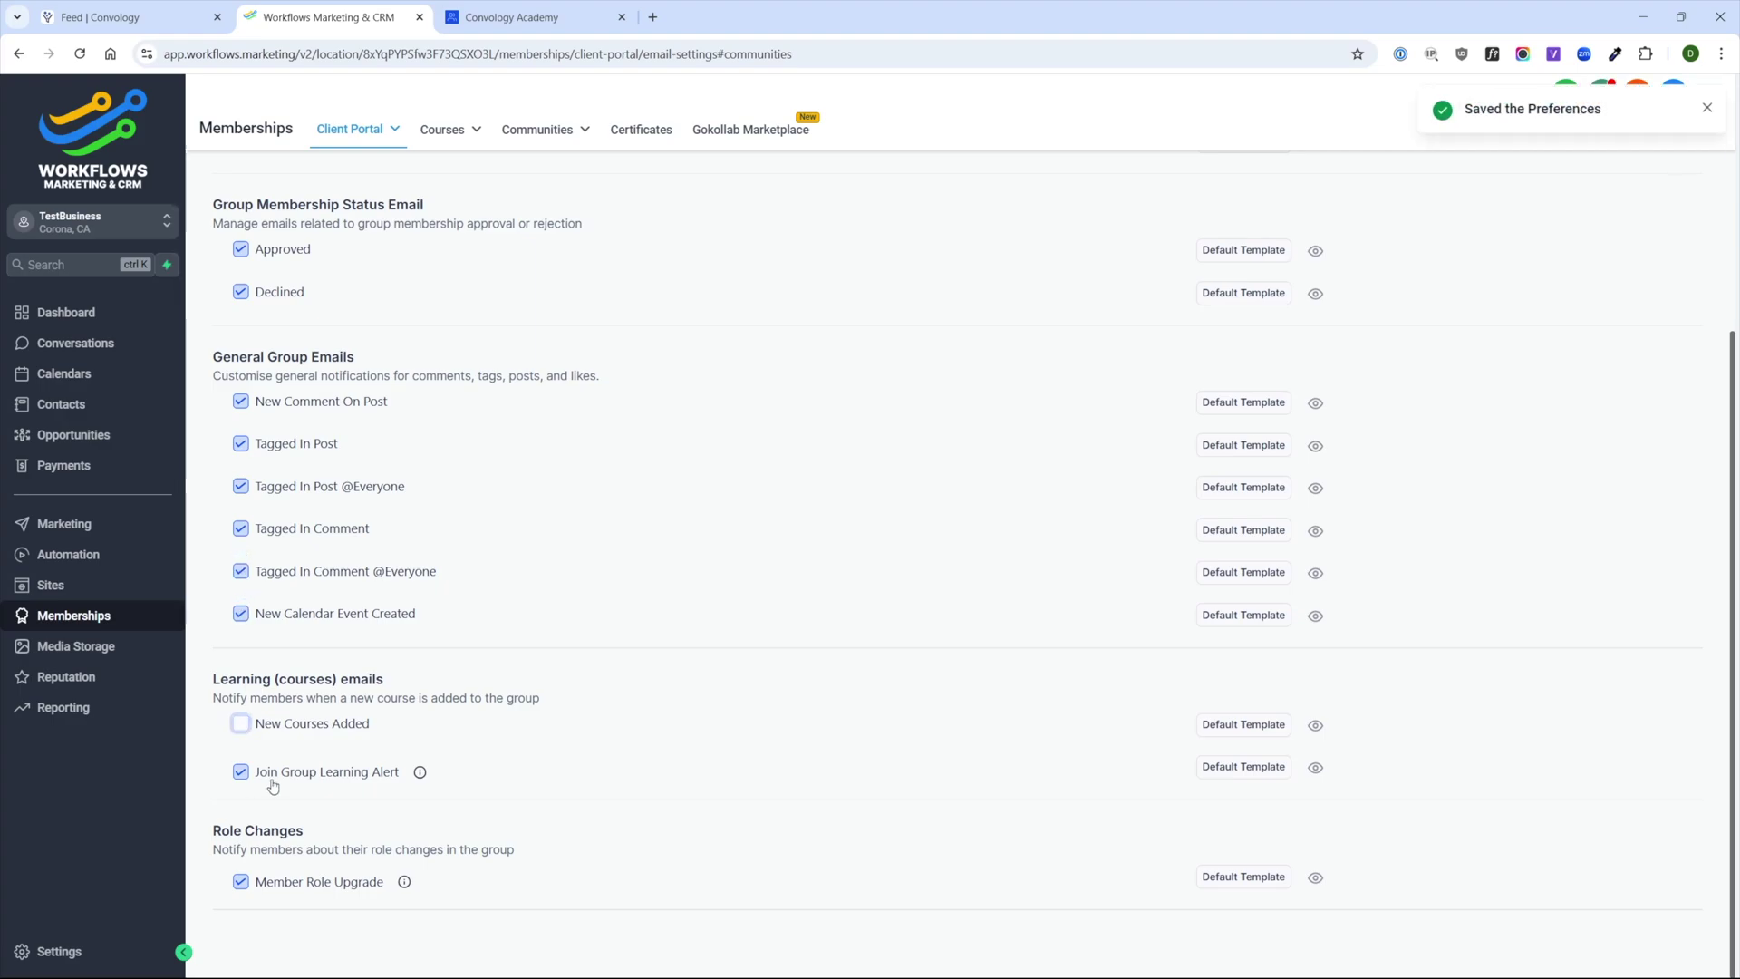
{"action": "left_click", "coordinate": [241, 725]}
{"action": "left_click", "coordinate": [363, 288]}
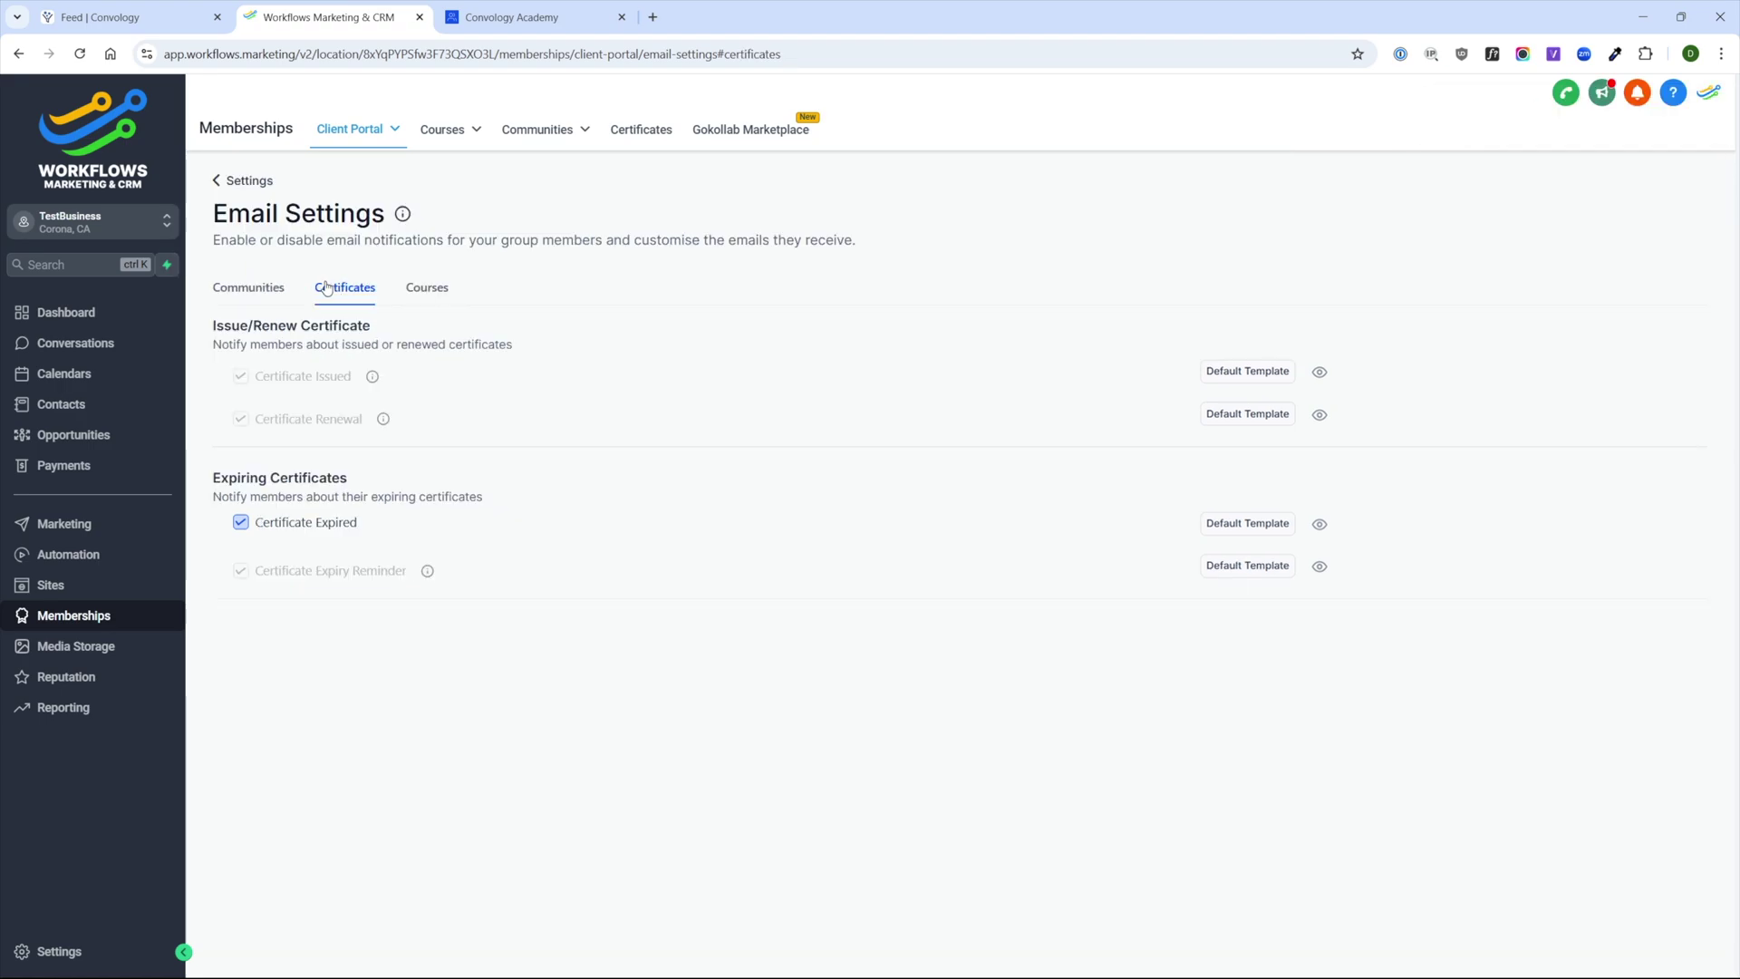
Review the Courses email notifications, then return to the portal Dashboard showing members.marketingfunnels.live.
{"action": "left_click", "coordinate": [431, 290]}
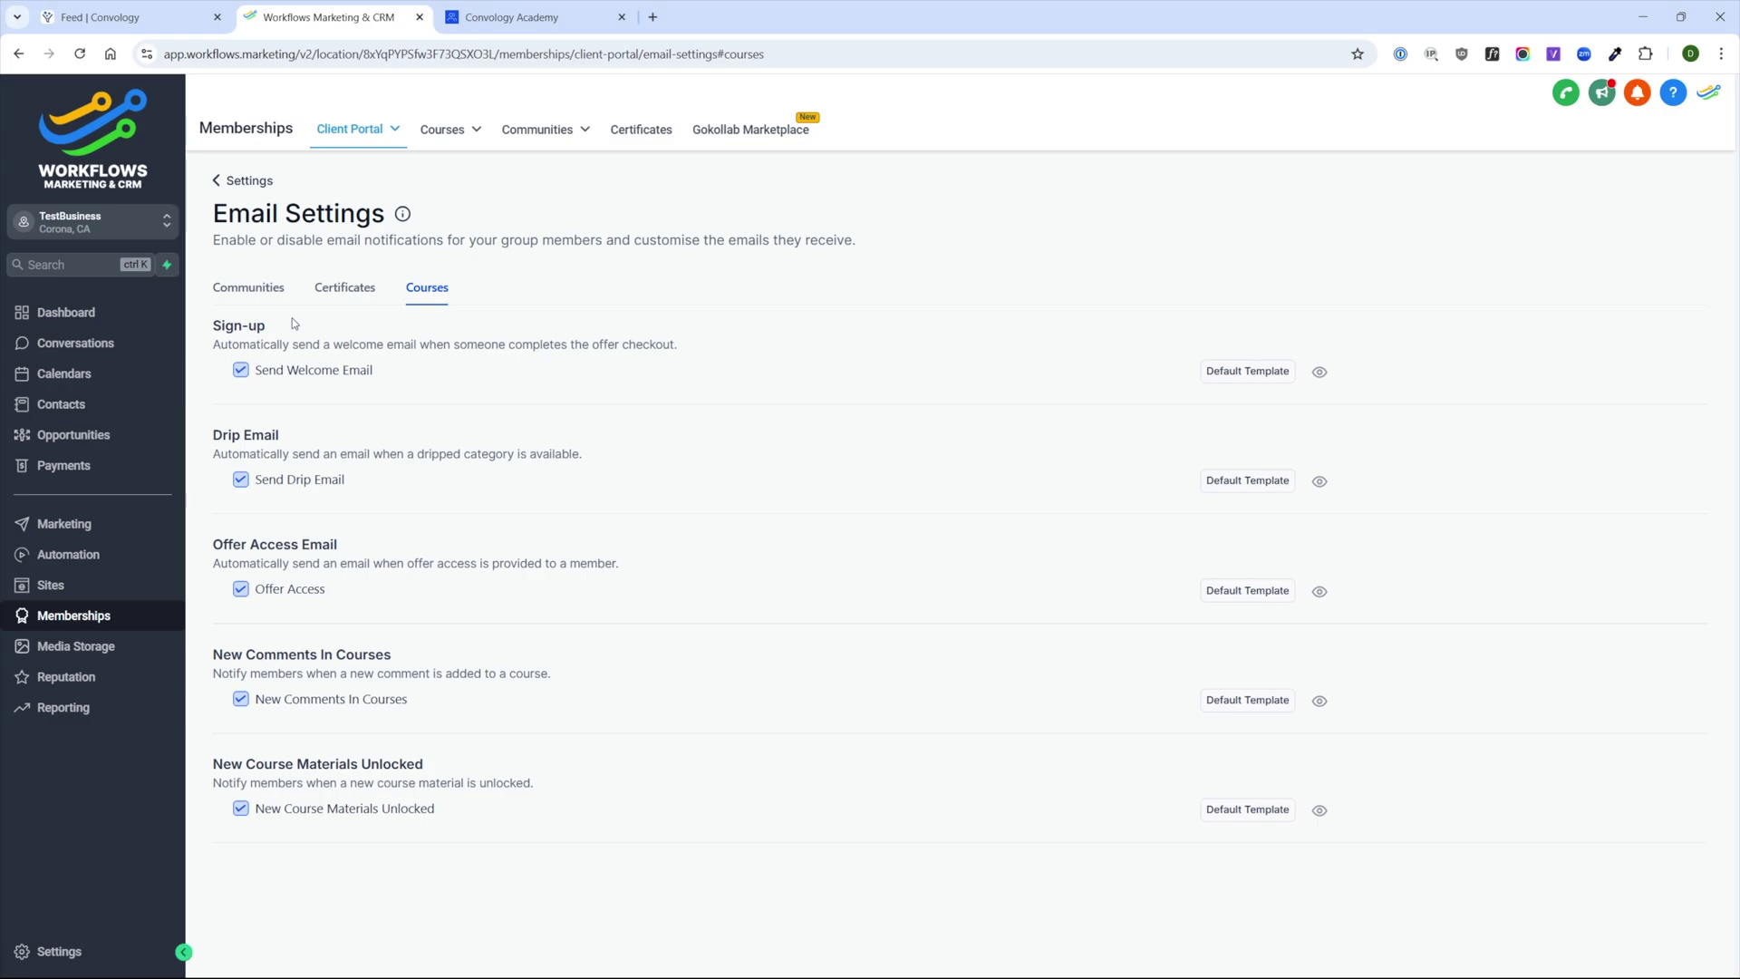
{"action": "left_click", "coordinate": [232, 180]}
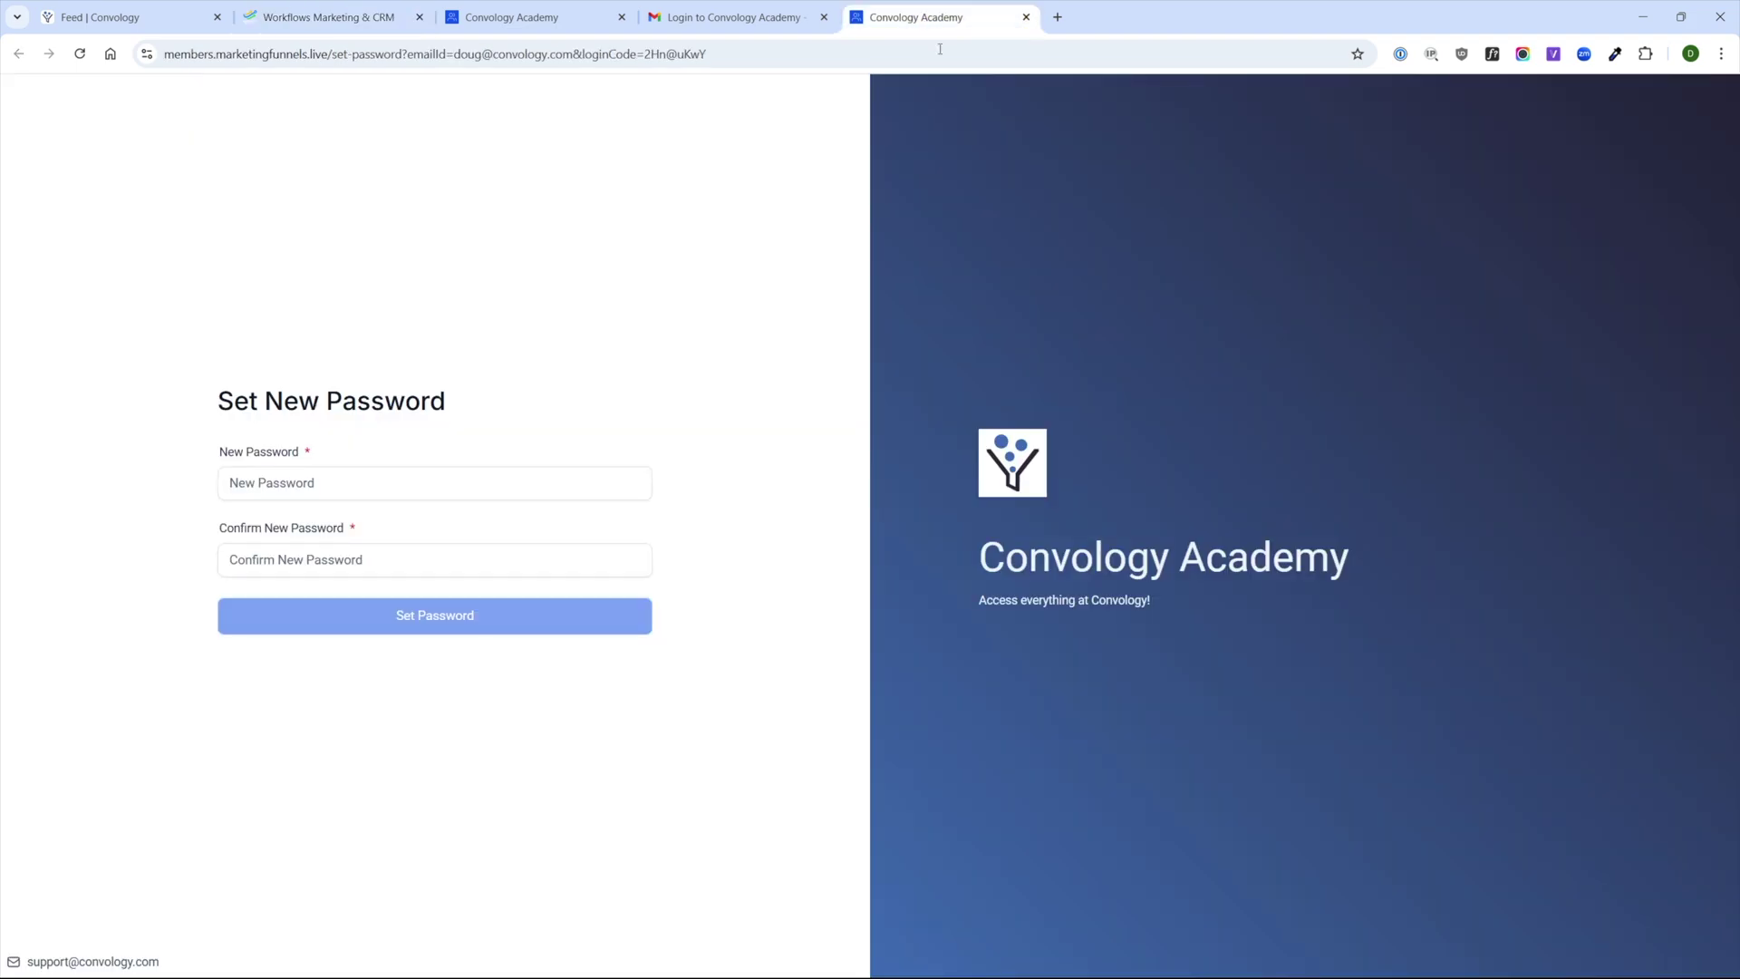
Bring up the Convology Academy Set New Password page and enter the member's new password.
{"action": "left_click", "coordinate": [917, 16]}
{"action": "left_click", "coordinate": [381, 480]}
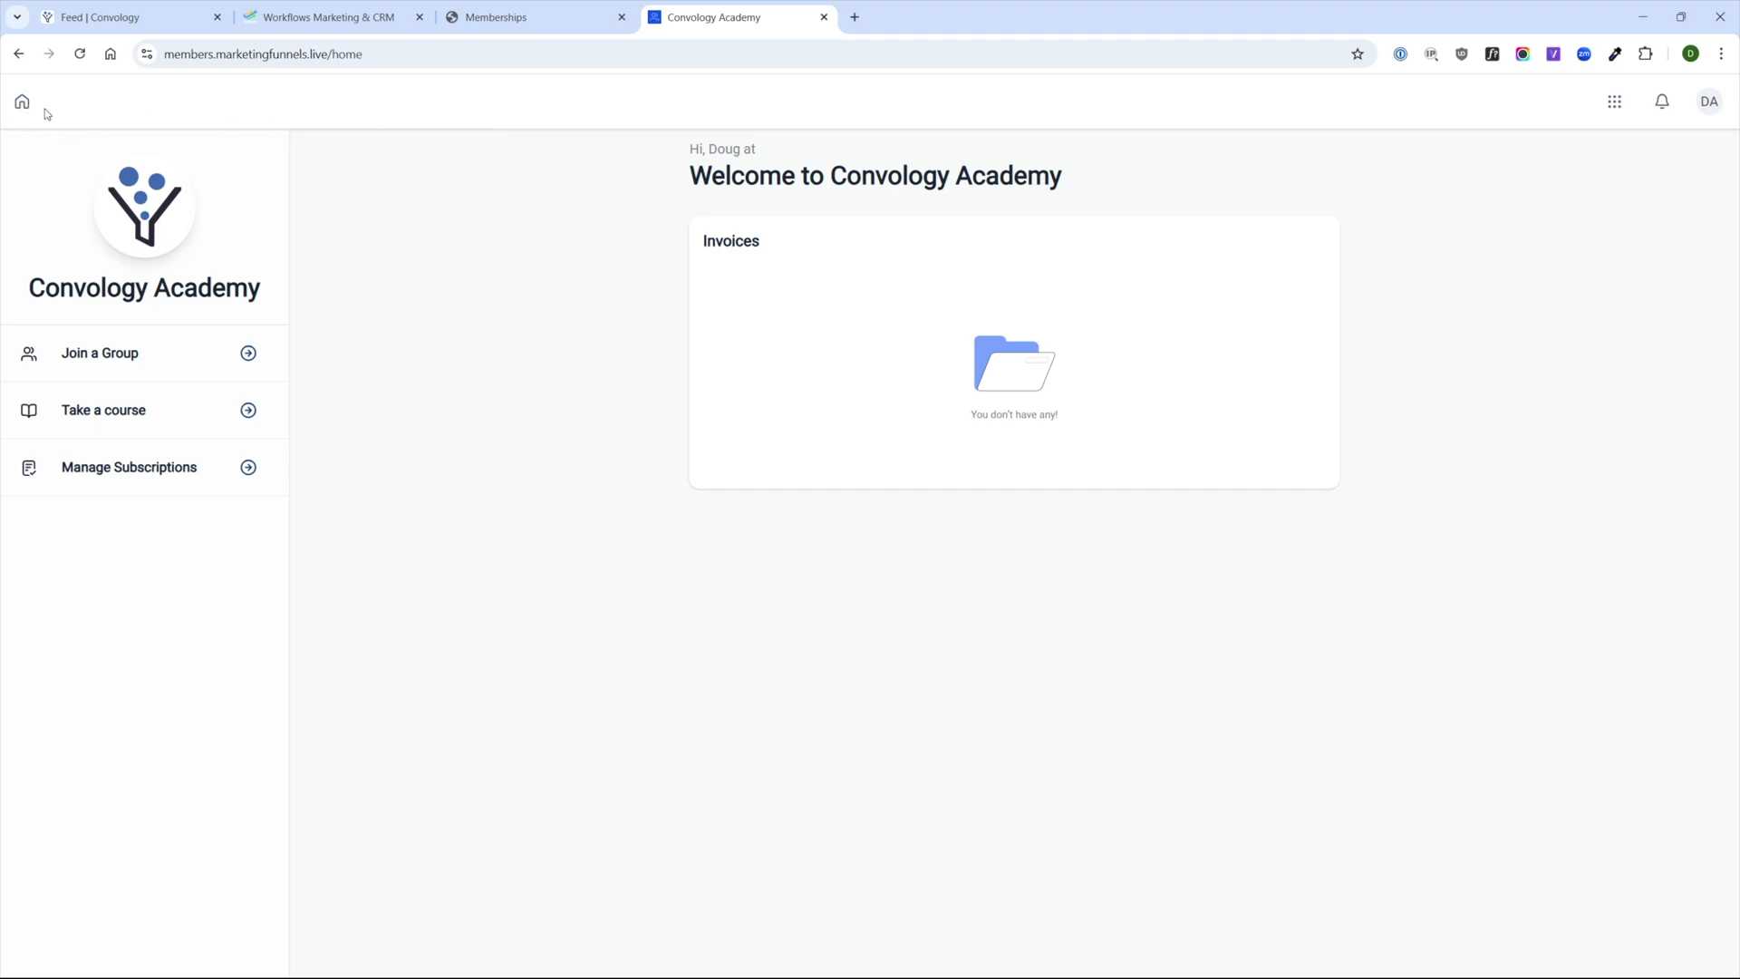
Visit the empty Communities area and the Courses library, noting the admin preview mode notice.
{"action": "left_click", "coordinate": [1613, 108]}
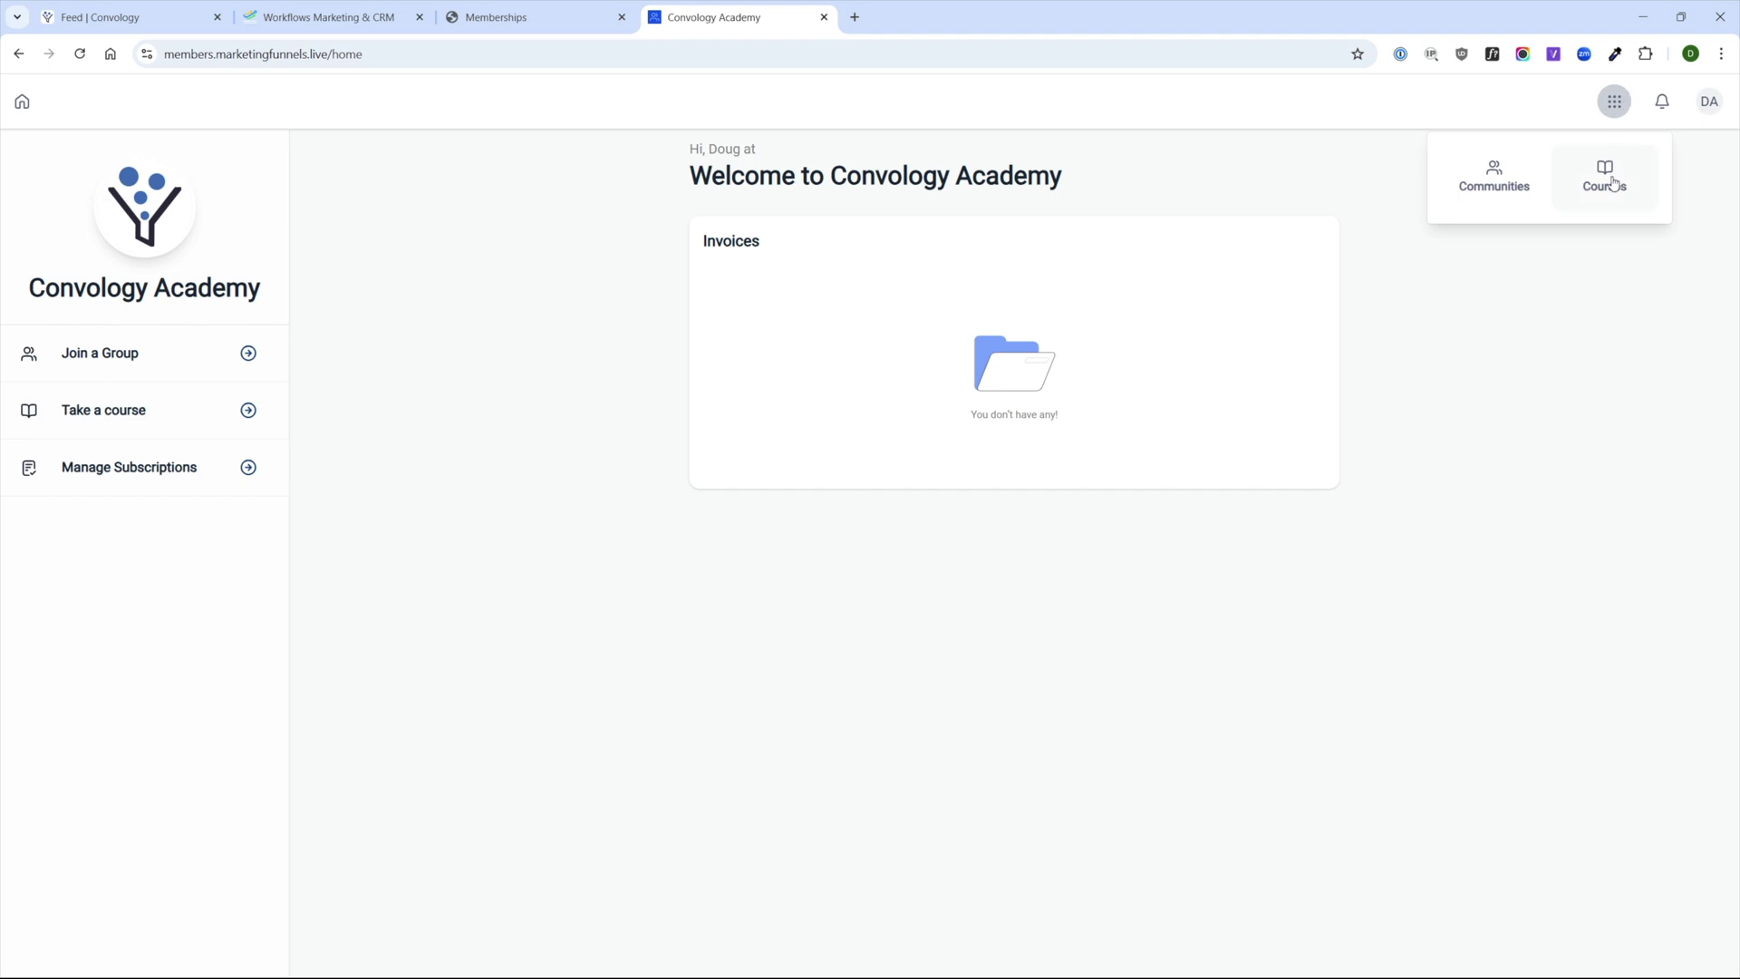
{"action": "left_click", "coordinate": [1479, 182]}
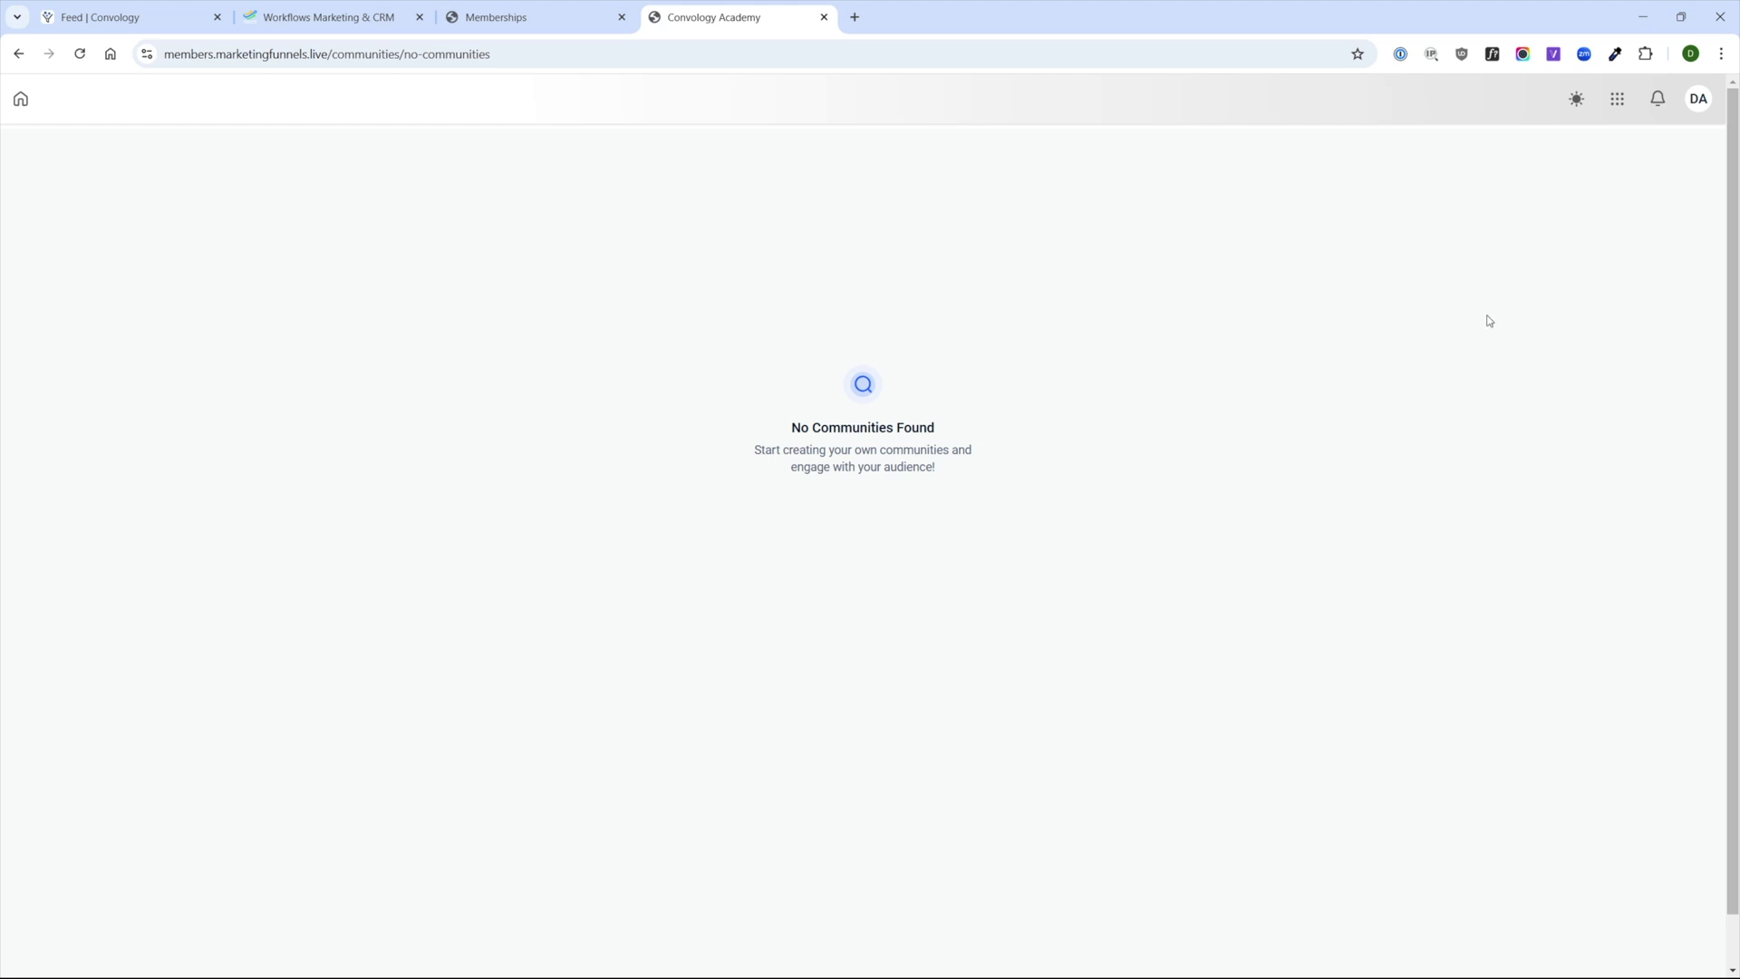
{"action": "left_click", "coordinate": [1618, 98]}
{"action": "left_click", "coordinate": [1650, 168]}
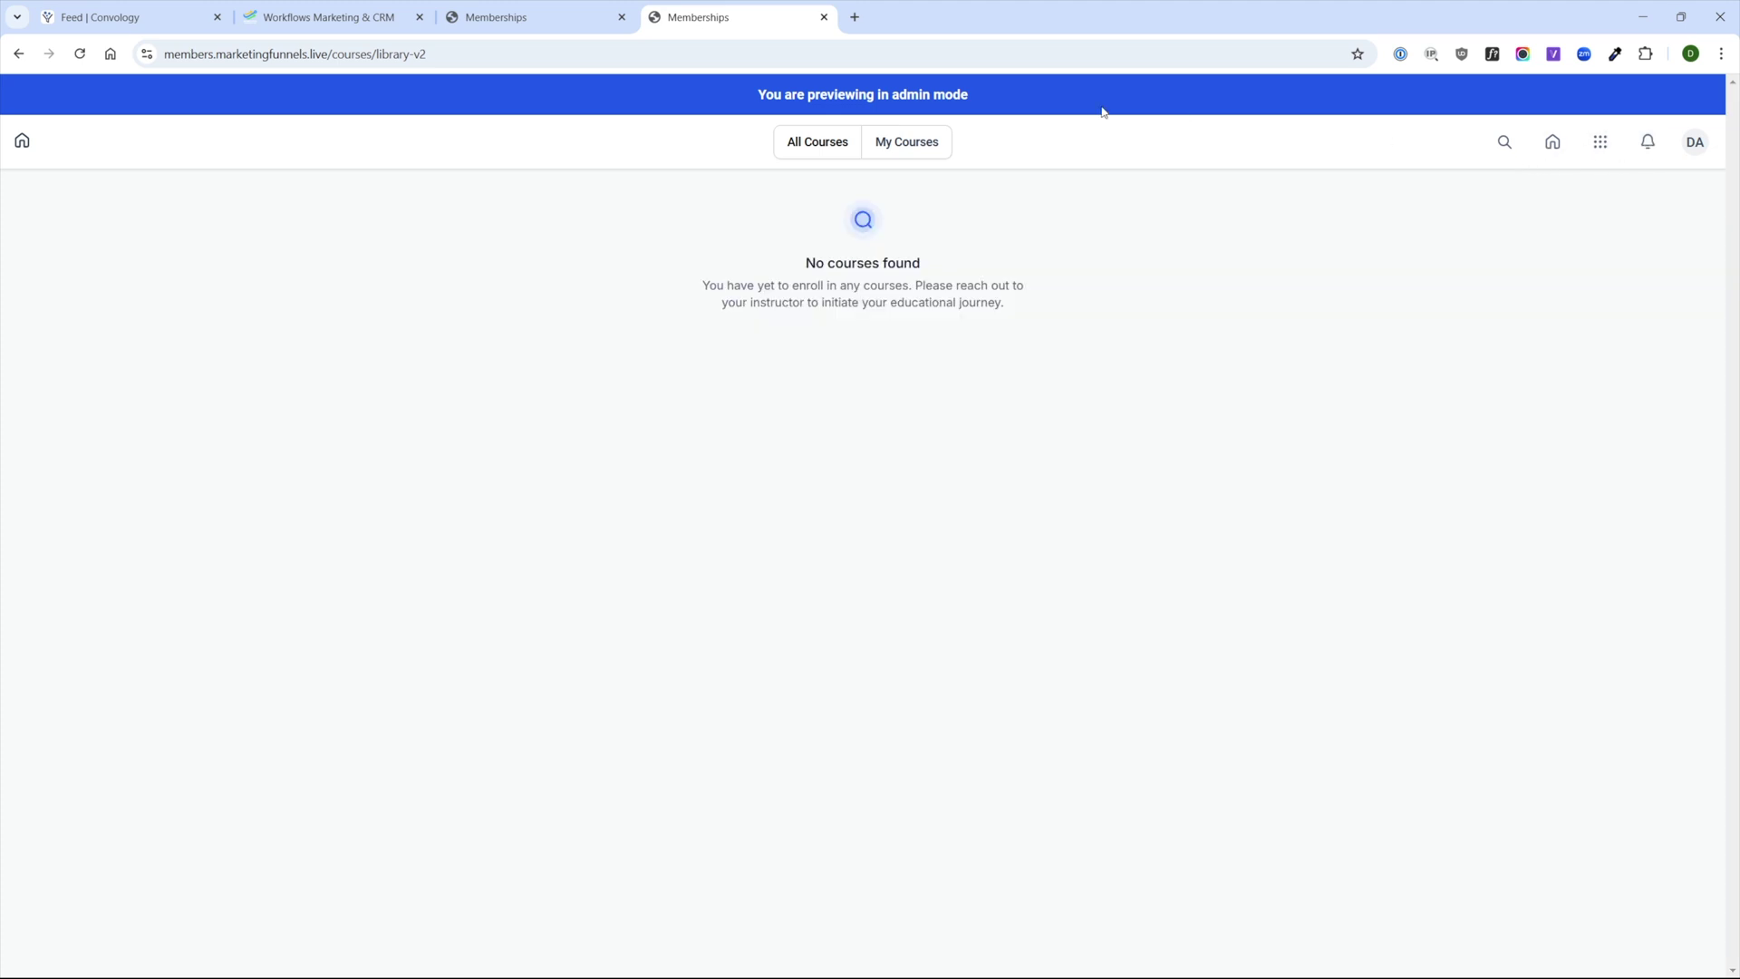
{"action": "left_click_drag", "start_coordinate": [752, 96], "coordinate": [1007, 98]}
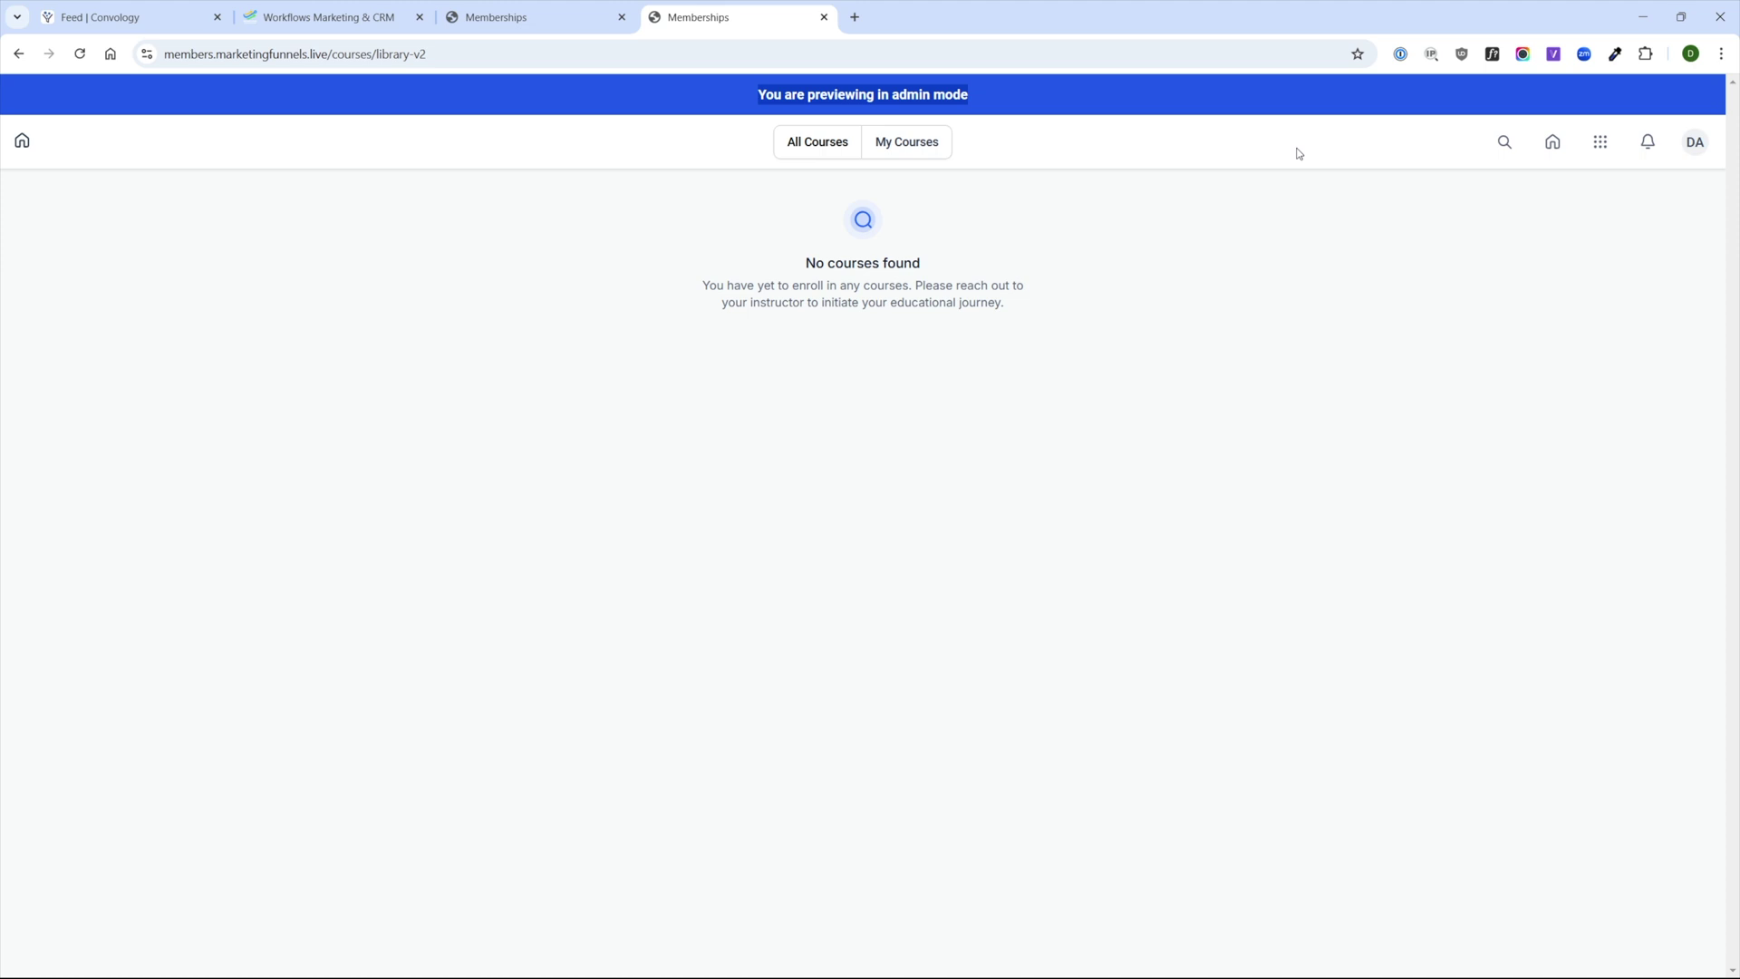
Try the product, category and lesson search, then return home and back to Courses.
{"action": "left_click", "coordinate": [1505, 144]}
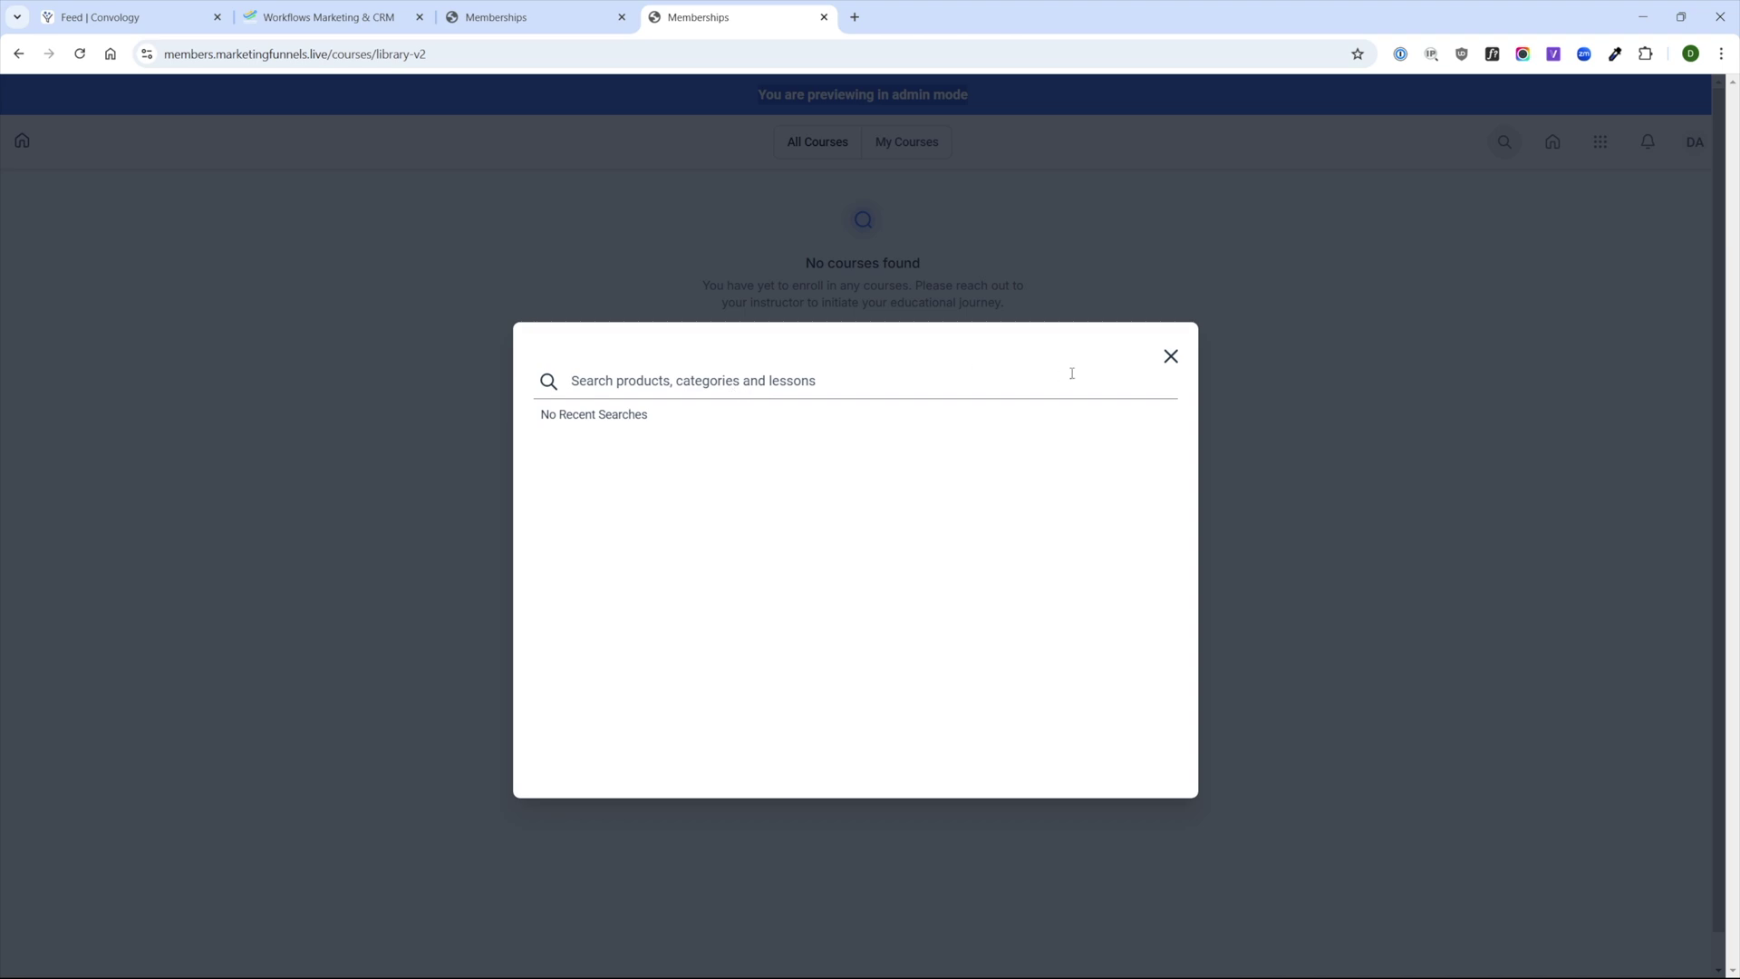
{"action": "left_click", "coordinate": [1171, 357]}
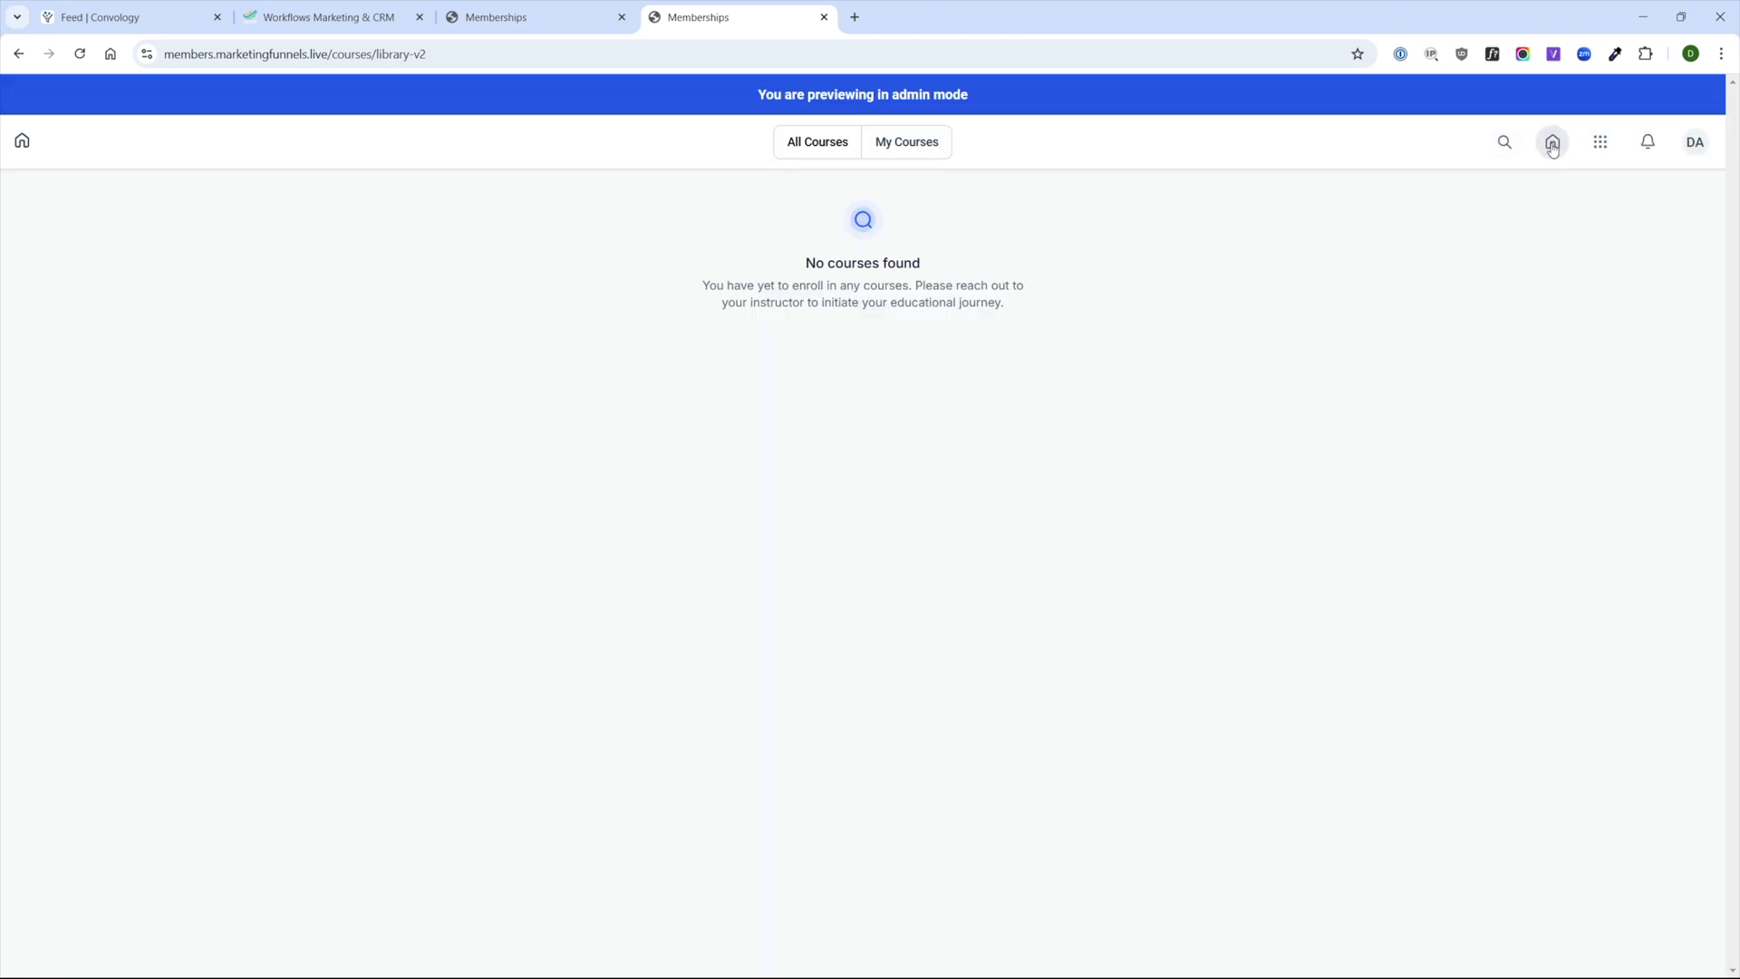
{"action": "left_click", "coordinate": [1552, 145]}
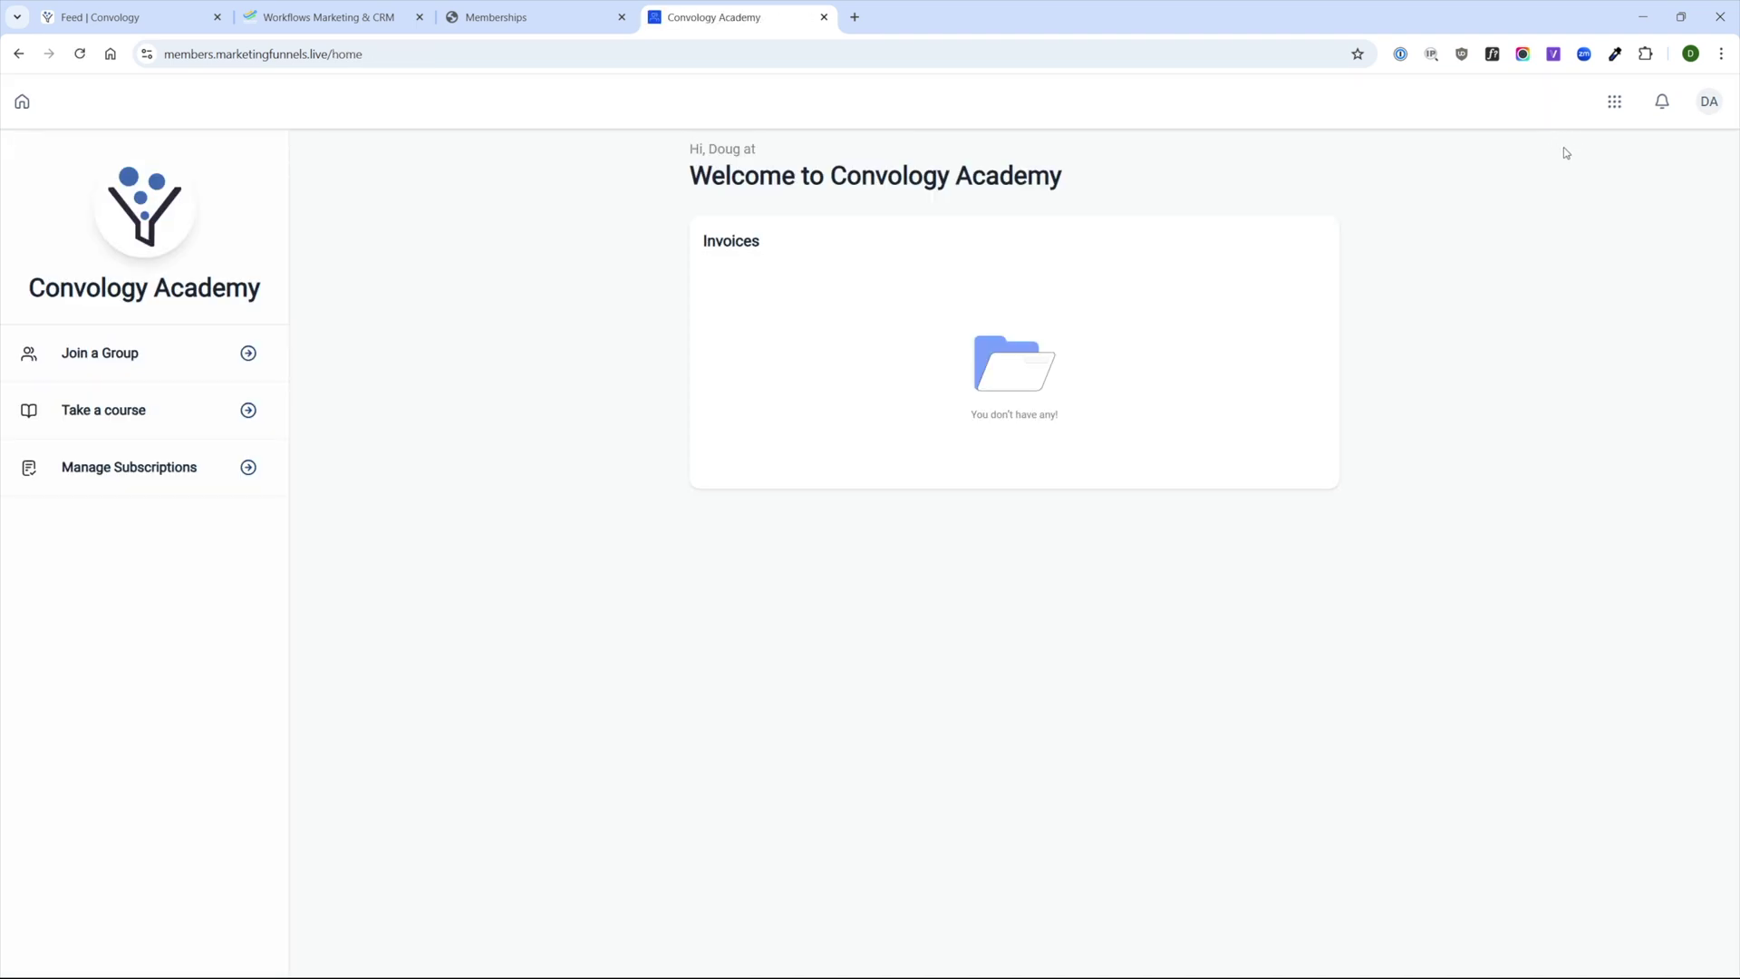
{"action": "left_click", "coordinate": [1614, 102]}
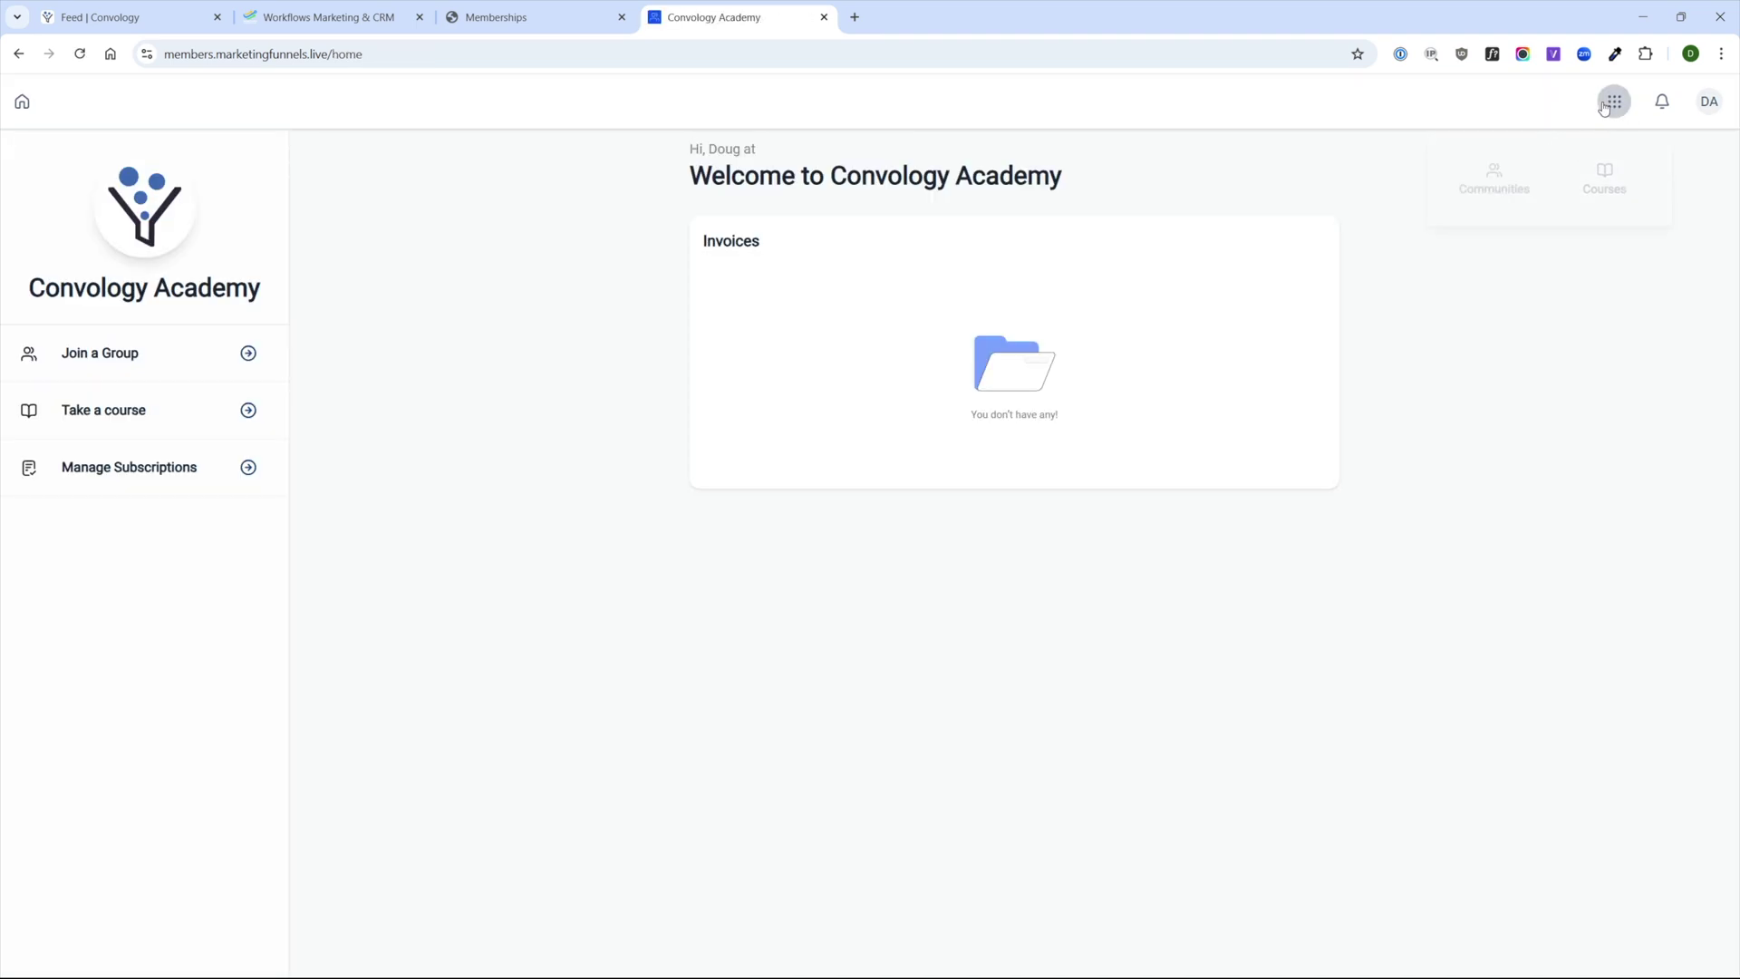
{"action": "left_click", "coordinate": [1607, 185]}
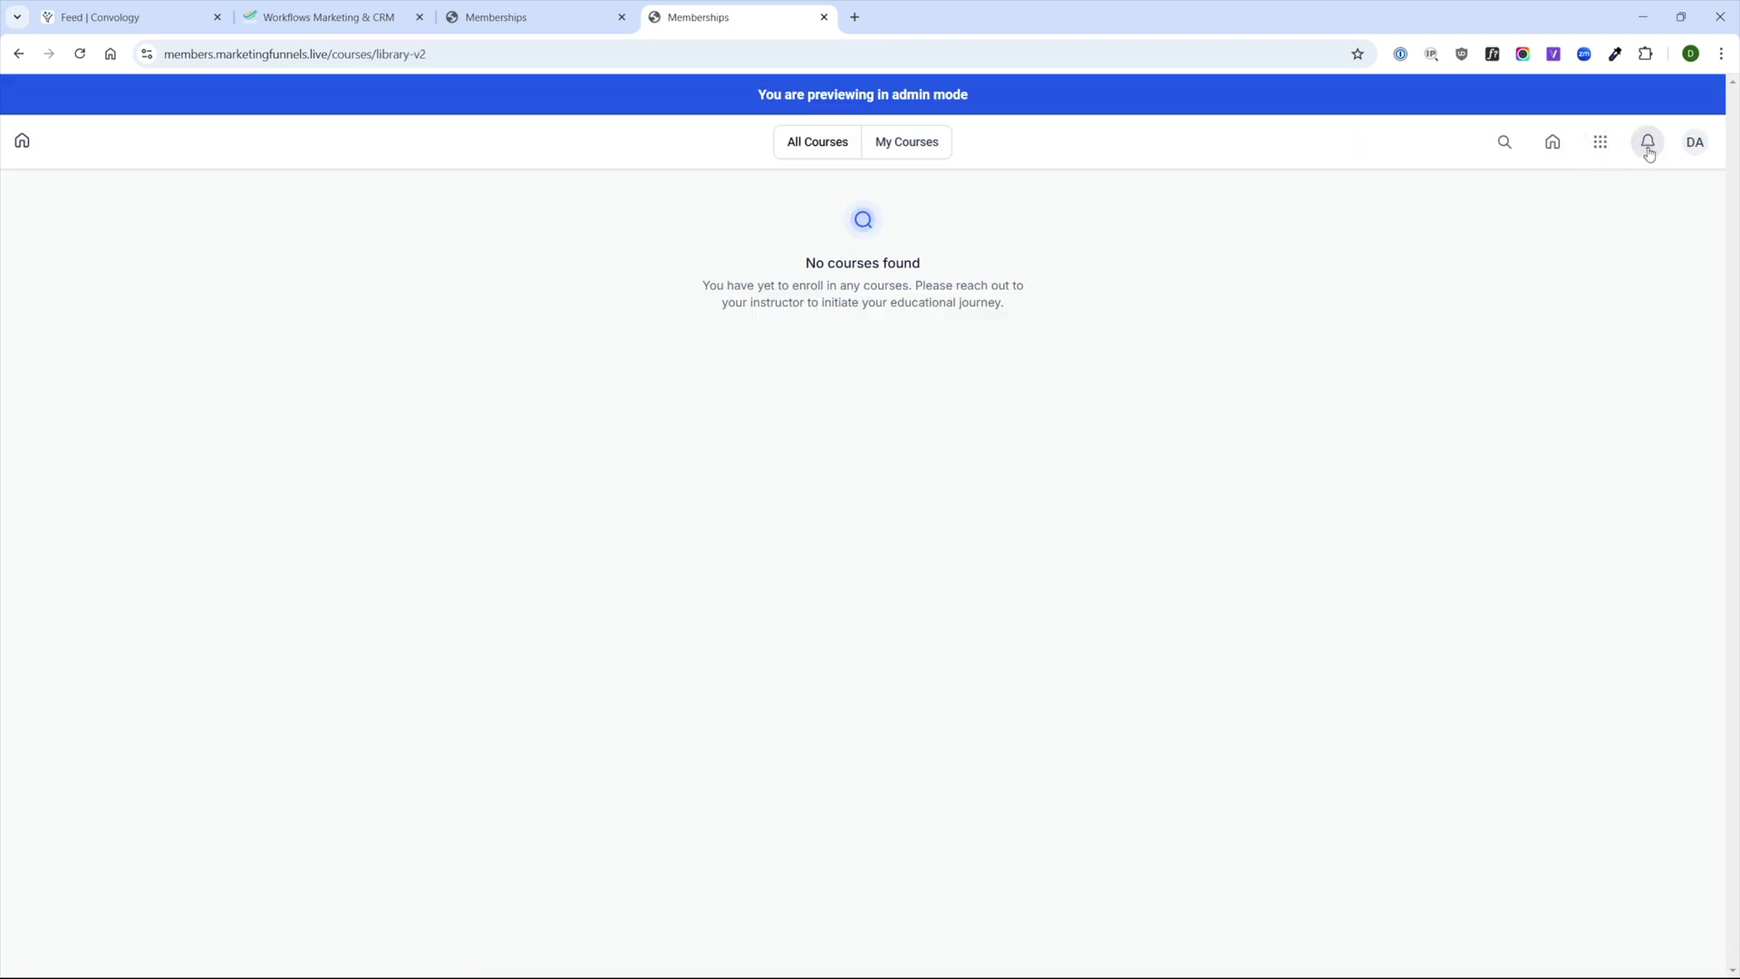
Check the member's Notifications panel and its options, then open Account Settings from the profile menu.
{"action": "left_click", "coordinate": [1647, 145]}
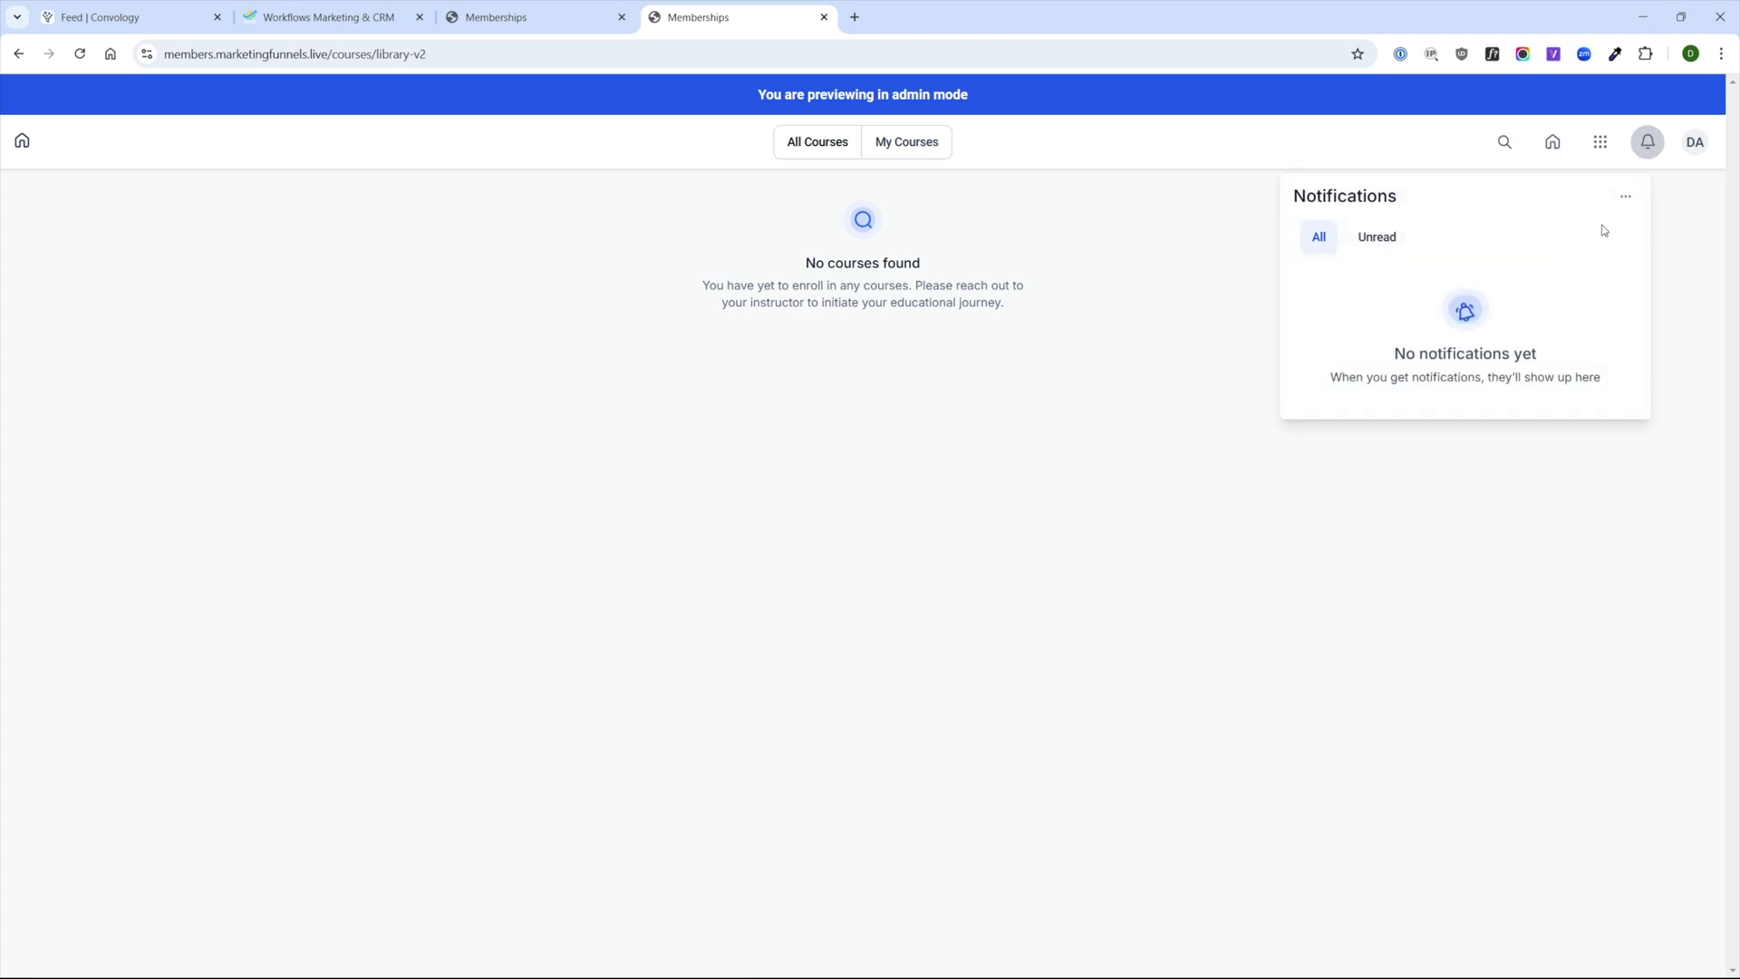
{"action": "left_click", "coordinate": [1626, 196]}
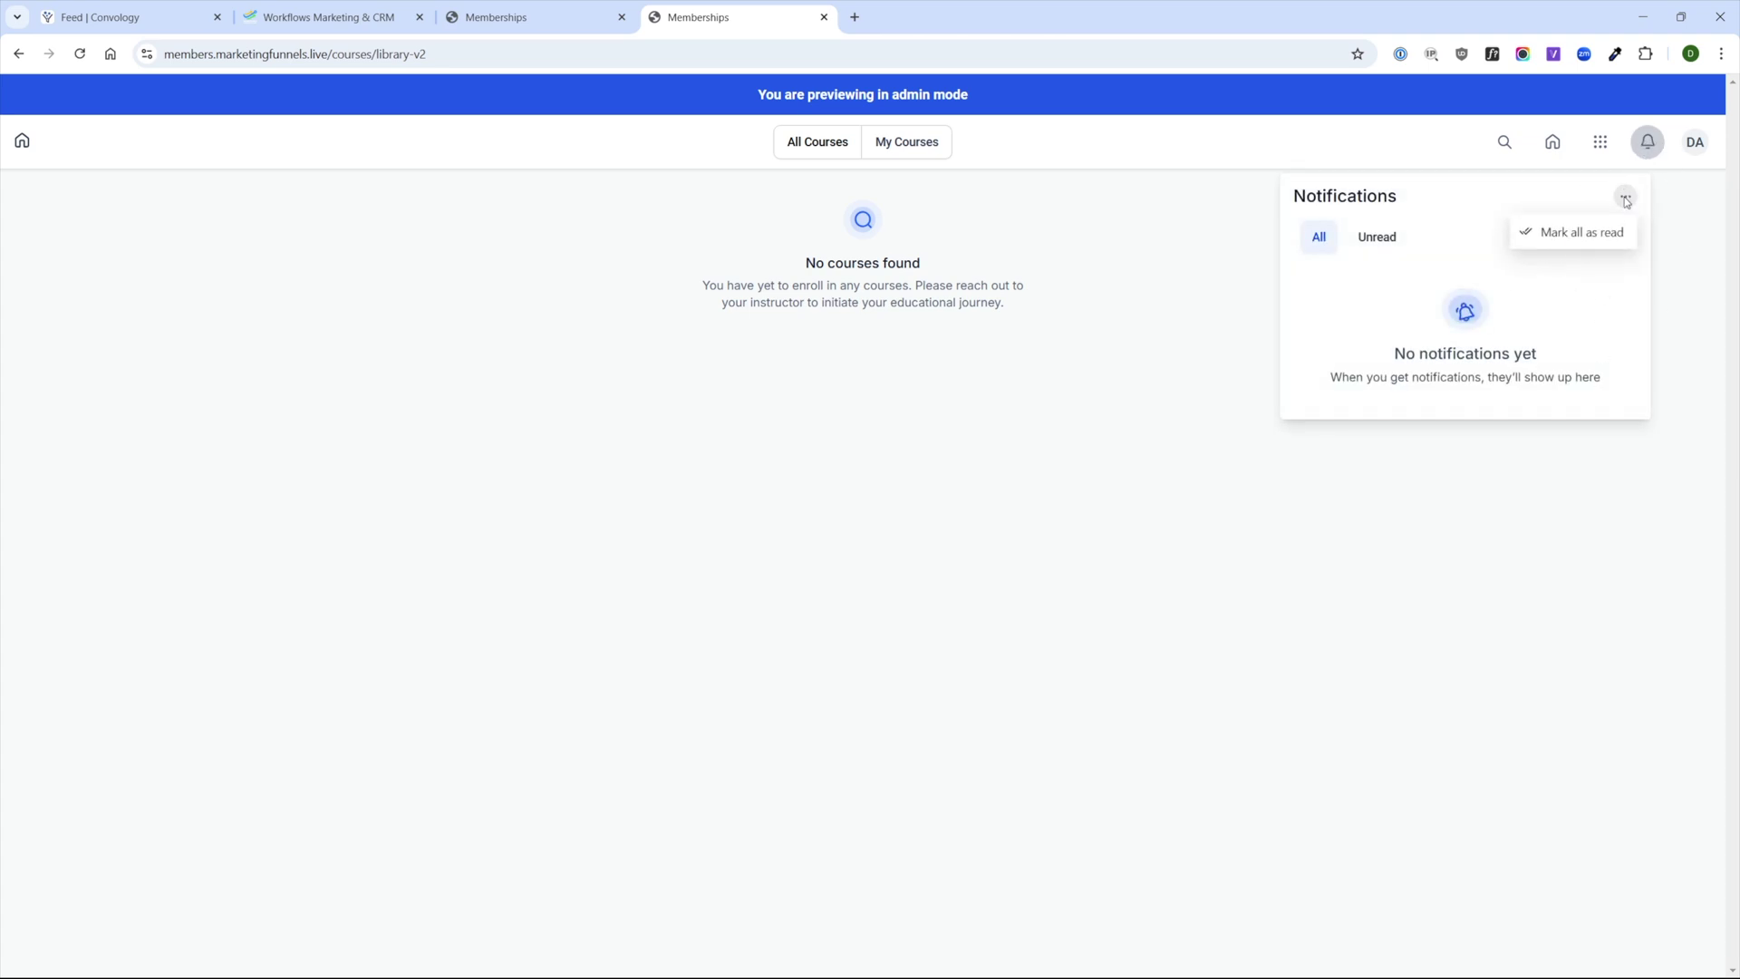
{"action": "left_click", "coordinate": [1695, 142]}
{"action": "left_click", "coordinate": [1702, 148]}
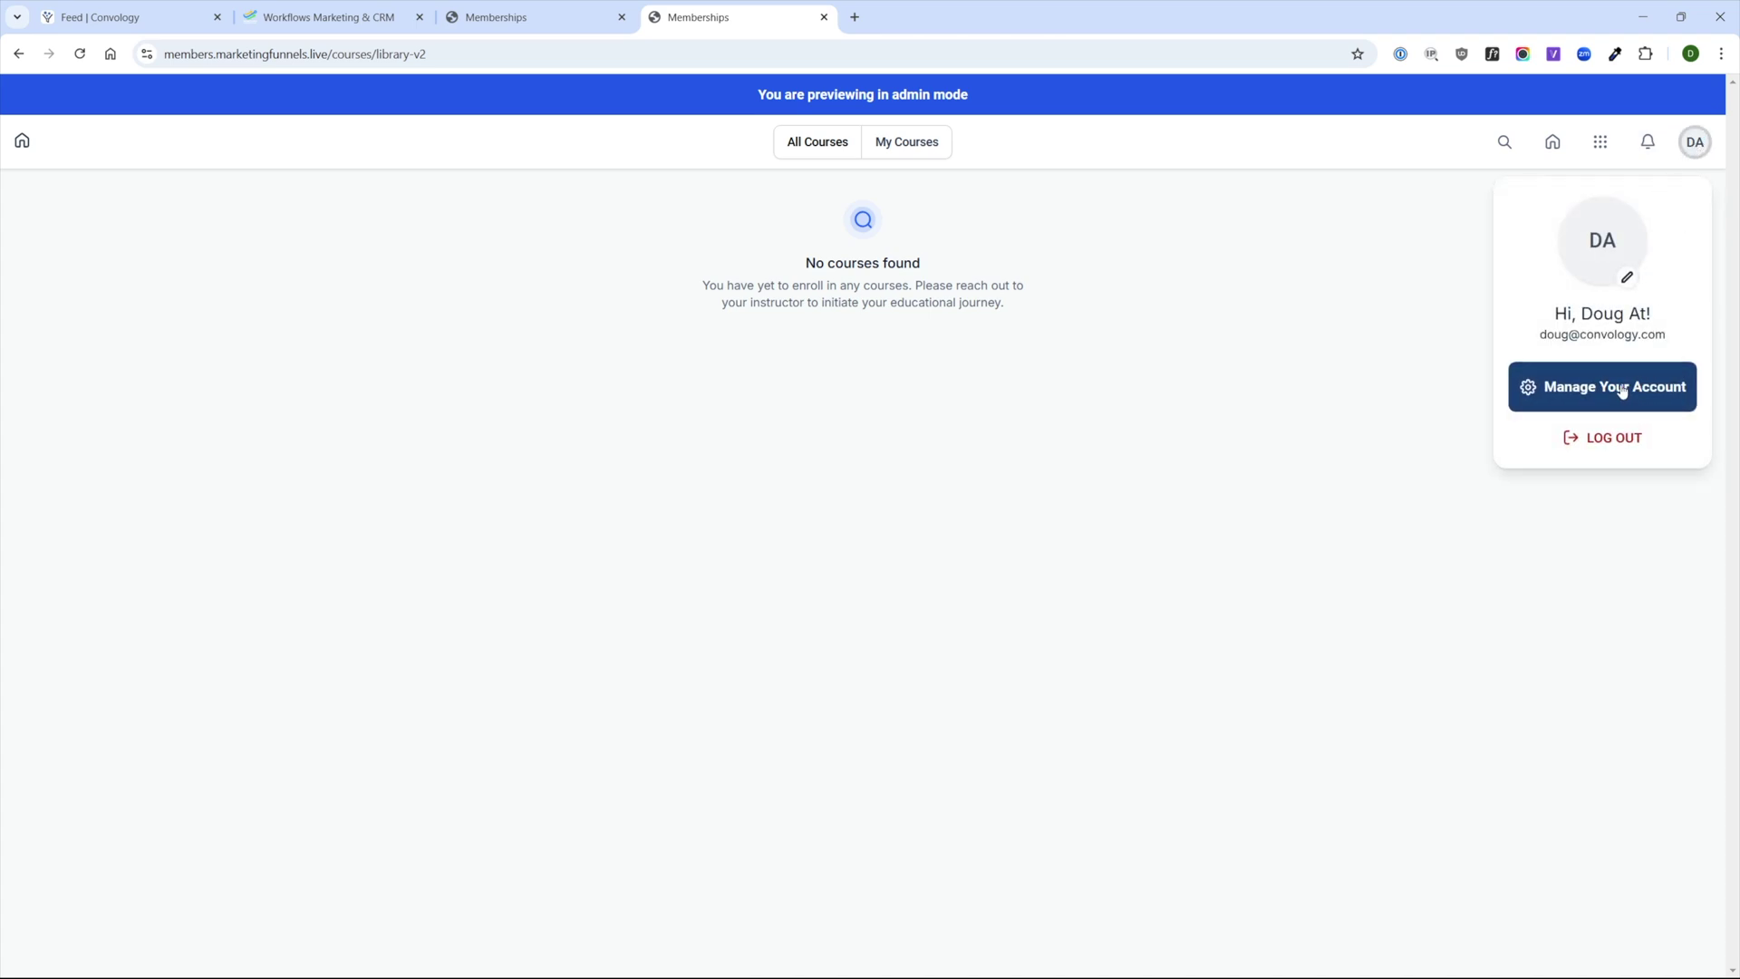
{"action": "left_click", "coordinate": [1622, 390]}
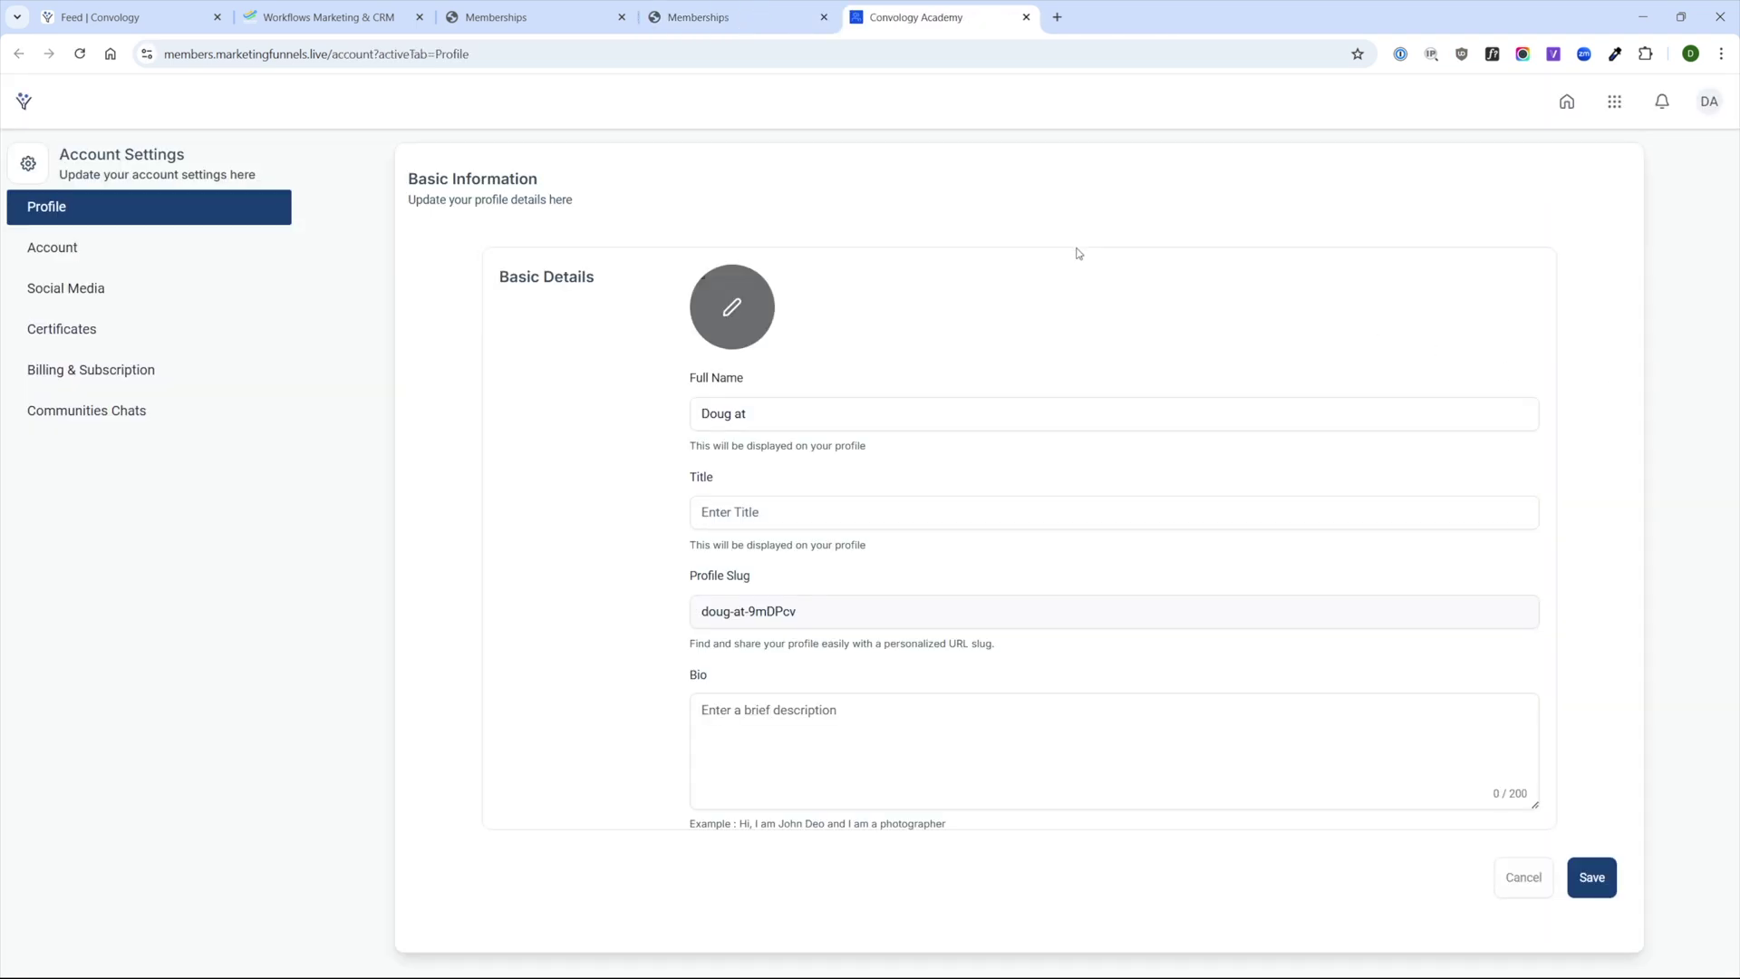
Look over the Profile section, then the Account login and Social Media details.
{"action": "scroll", "coordinate": [1235, 524], "scroll_direction": "down", "scroll_amount": 2}
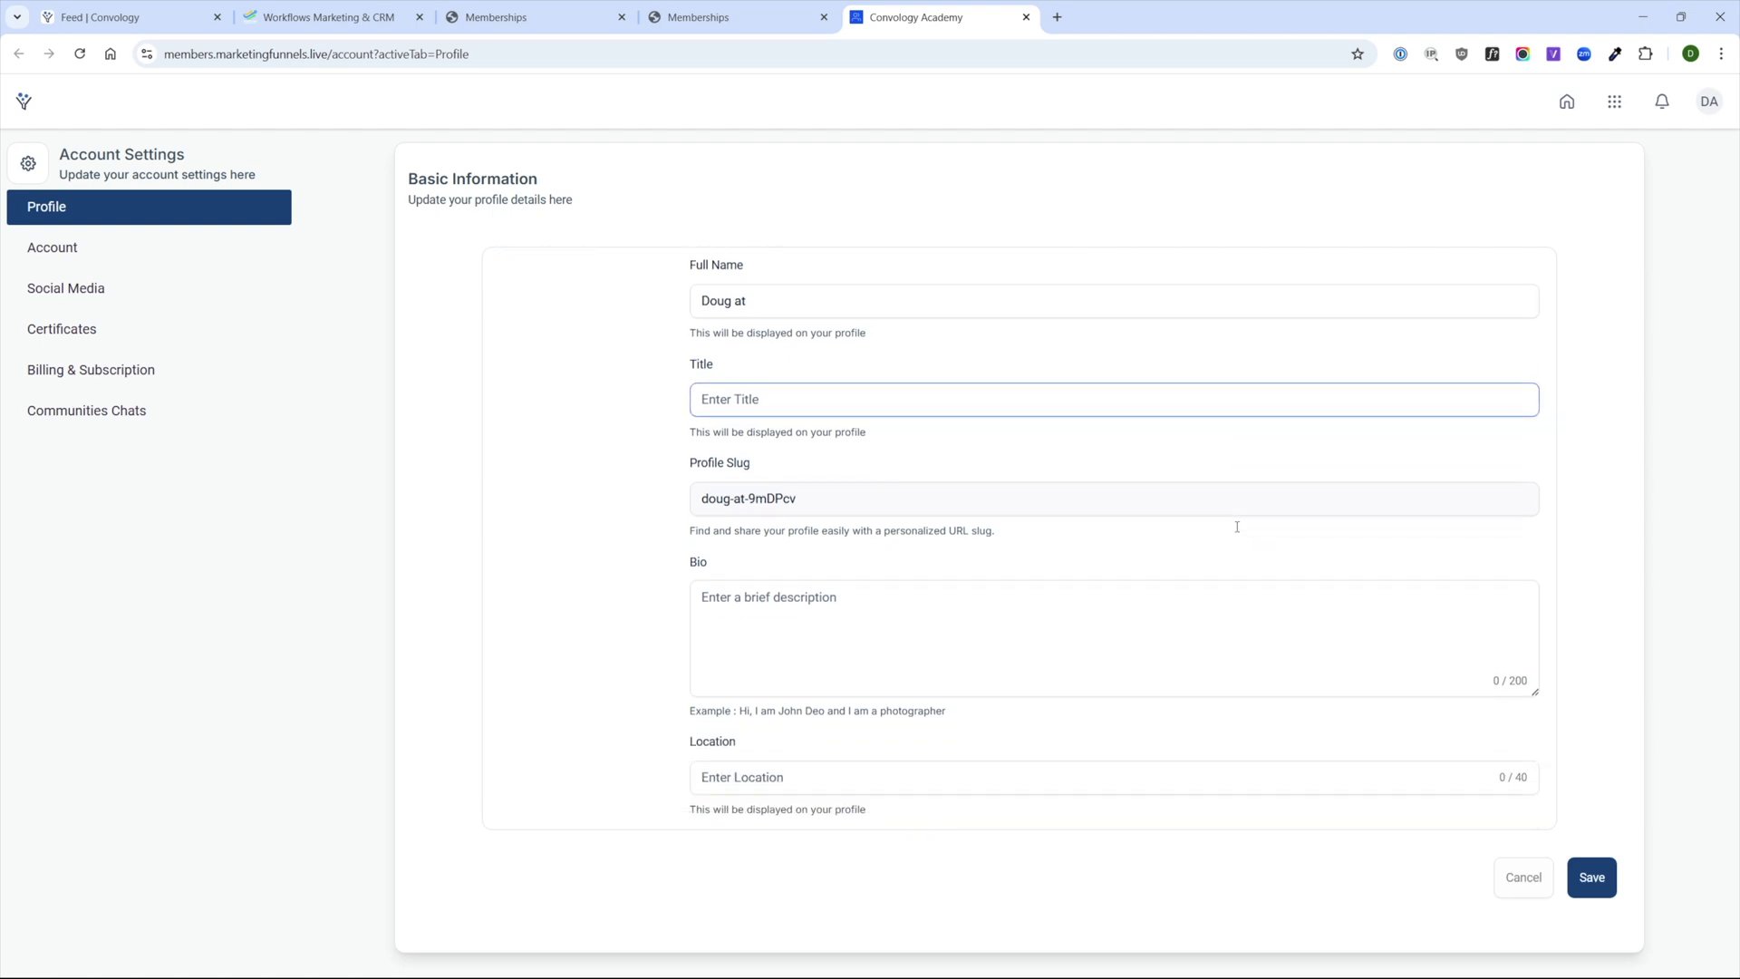
{"action": "scroll", "coordinate": [1146, 478], "scroll_direction": "up", "scroll_amount": 2}
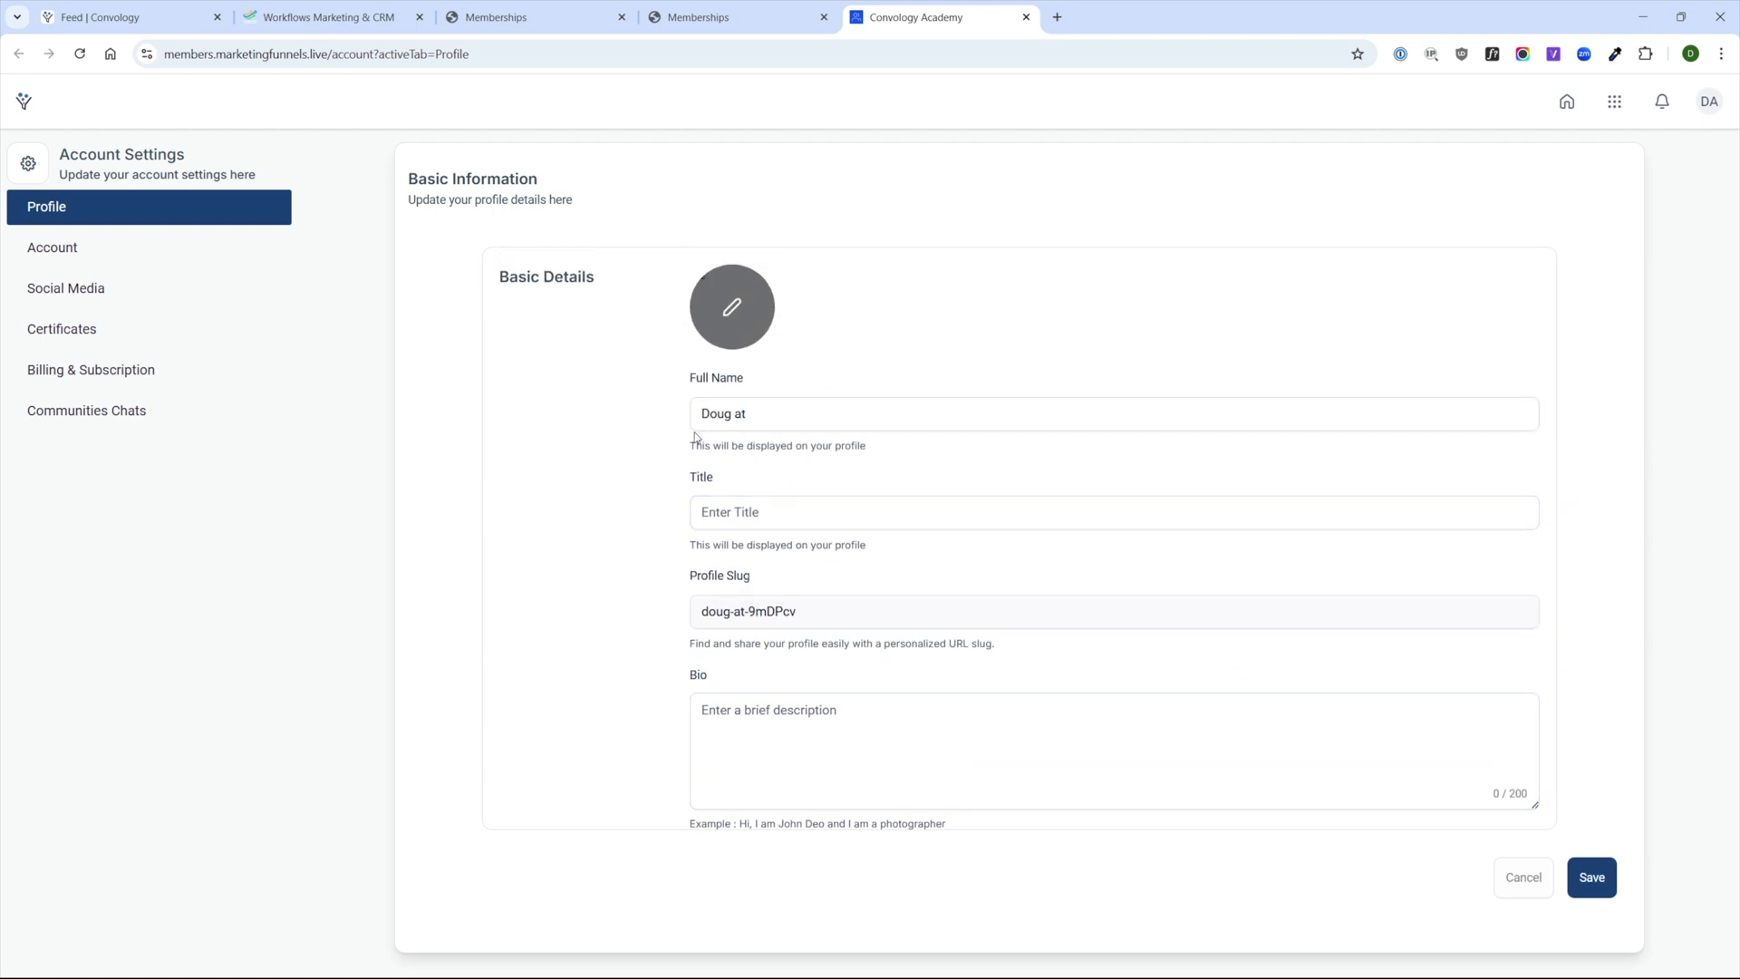
{"action": "scroll", "coordinate": [730, 308], "scroll_direction": "down", "scroll_amount": 2}
{"action": "scroll", "coordinate": [729, 313], "scroll_direction": "up", "scroll_amount": 2}
{"action": "scroll", "coordinate": [729, 335], "scroll_direction": "down", "scroll_amount": 2}
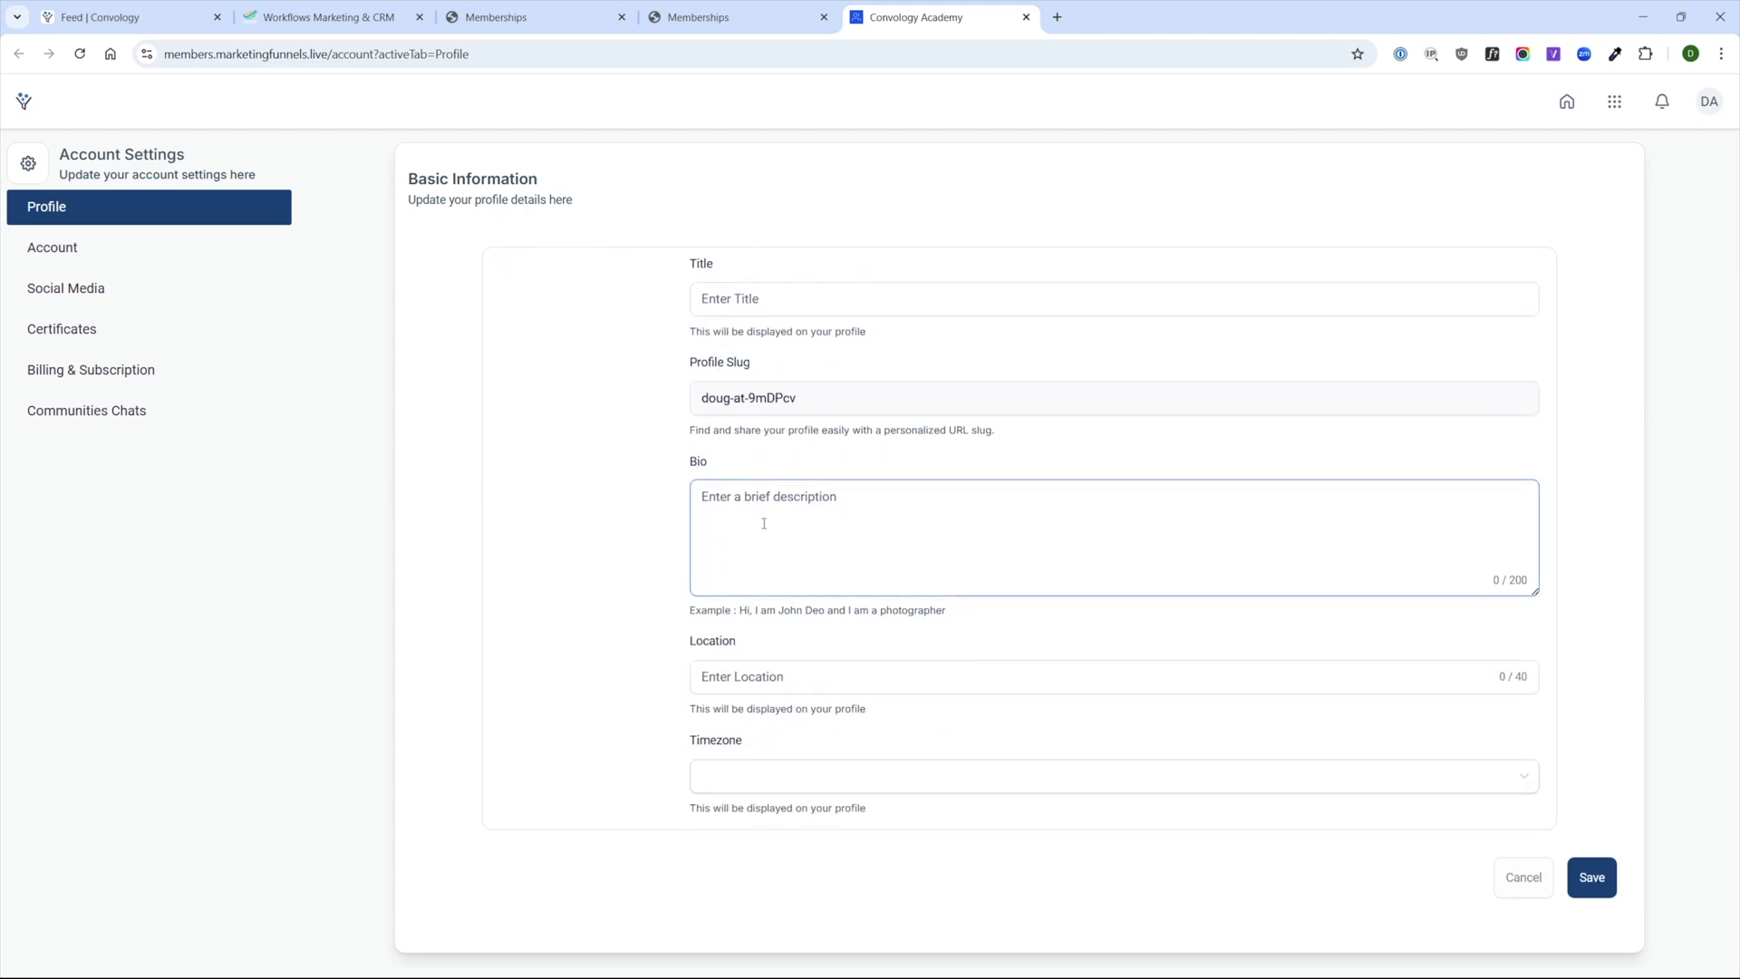
{"action": "scroll", "coordinate": [731, 575], "scroll_direction": "up", "scroll_amount": 2}
{"action": "left_click", "coordinate": [66, 259]}
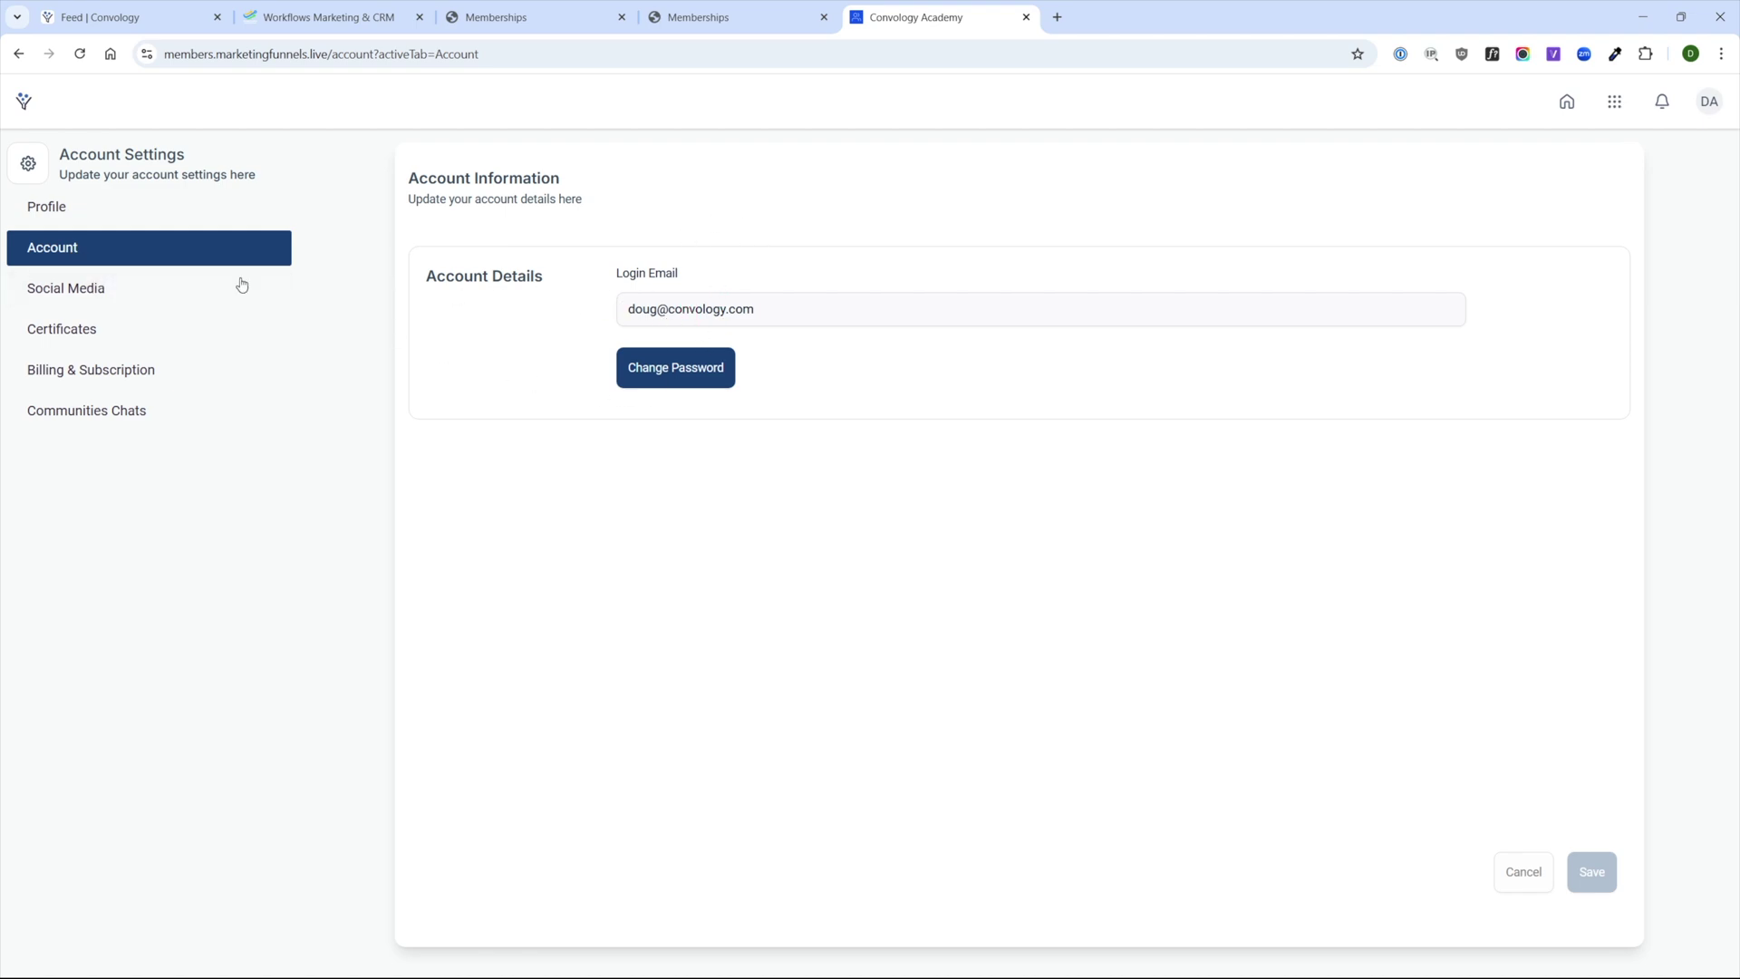
{"action": "left_click", "coordinate": [109, 298]}
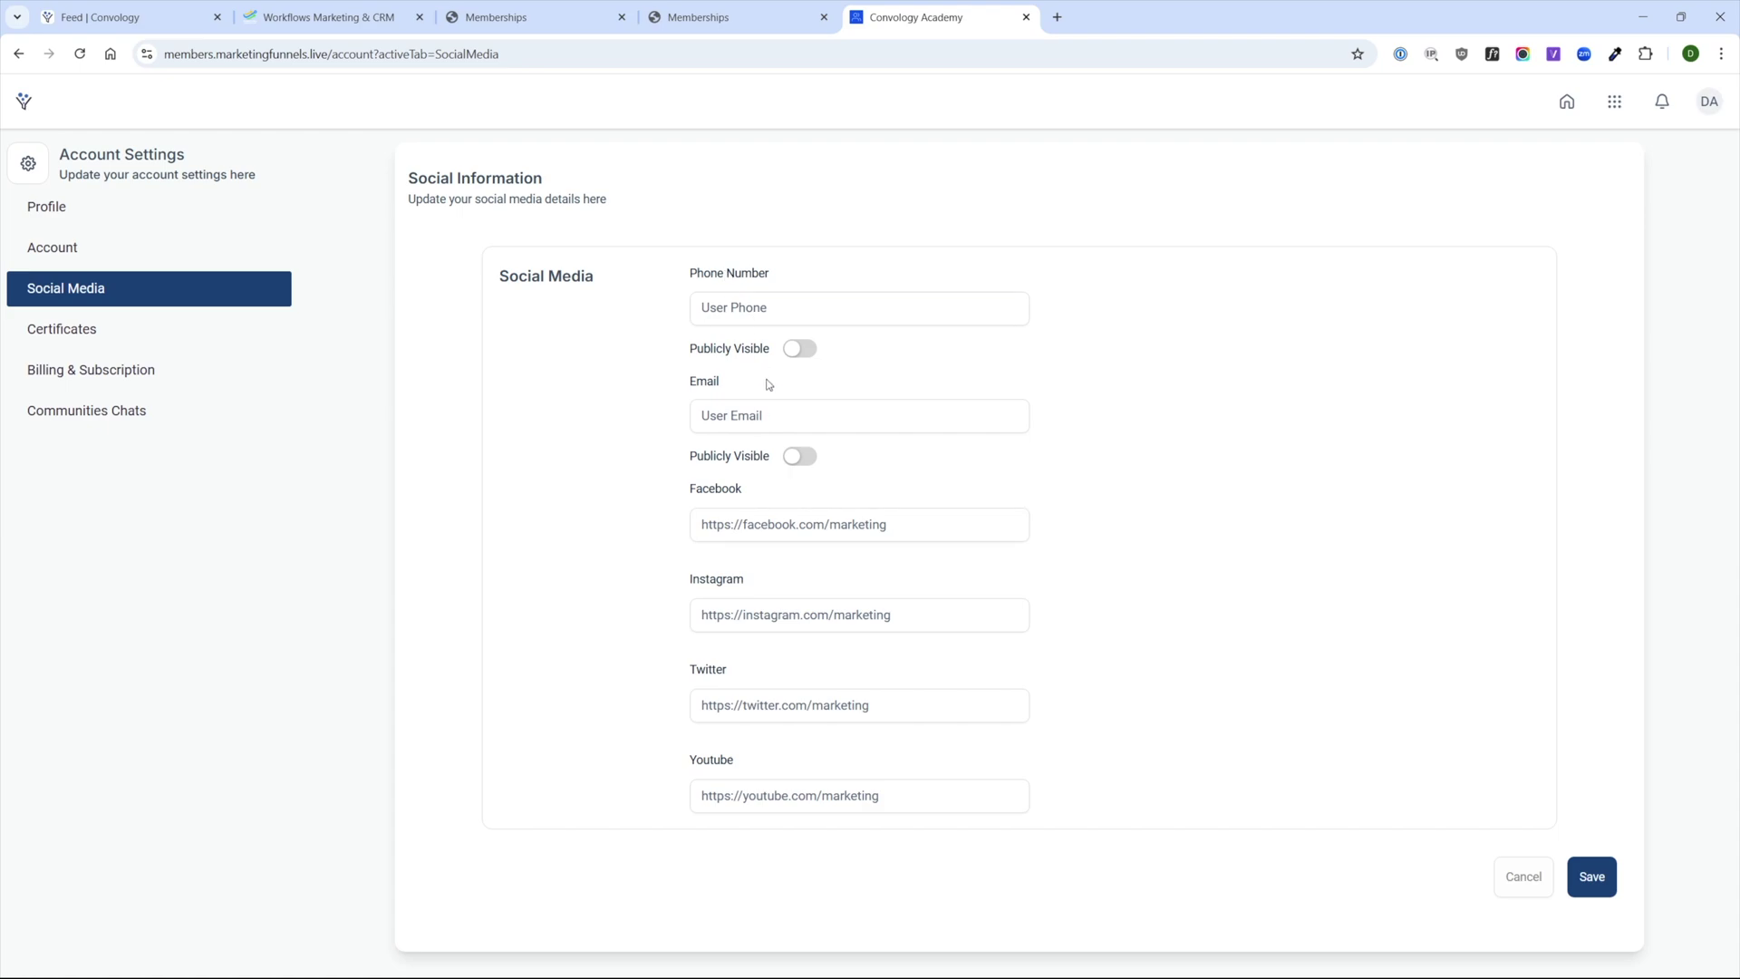
Review the Certificates, Billing & Subscription and Communities Chats settings.
{"action": "scroll", "coordinate": [747, 382], "scroll_direction": "down", "scroll_amount": 1}
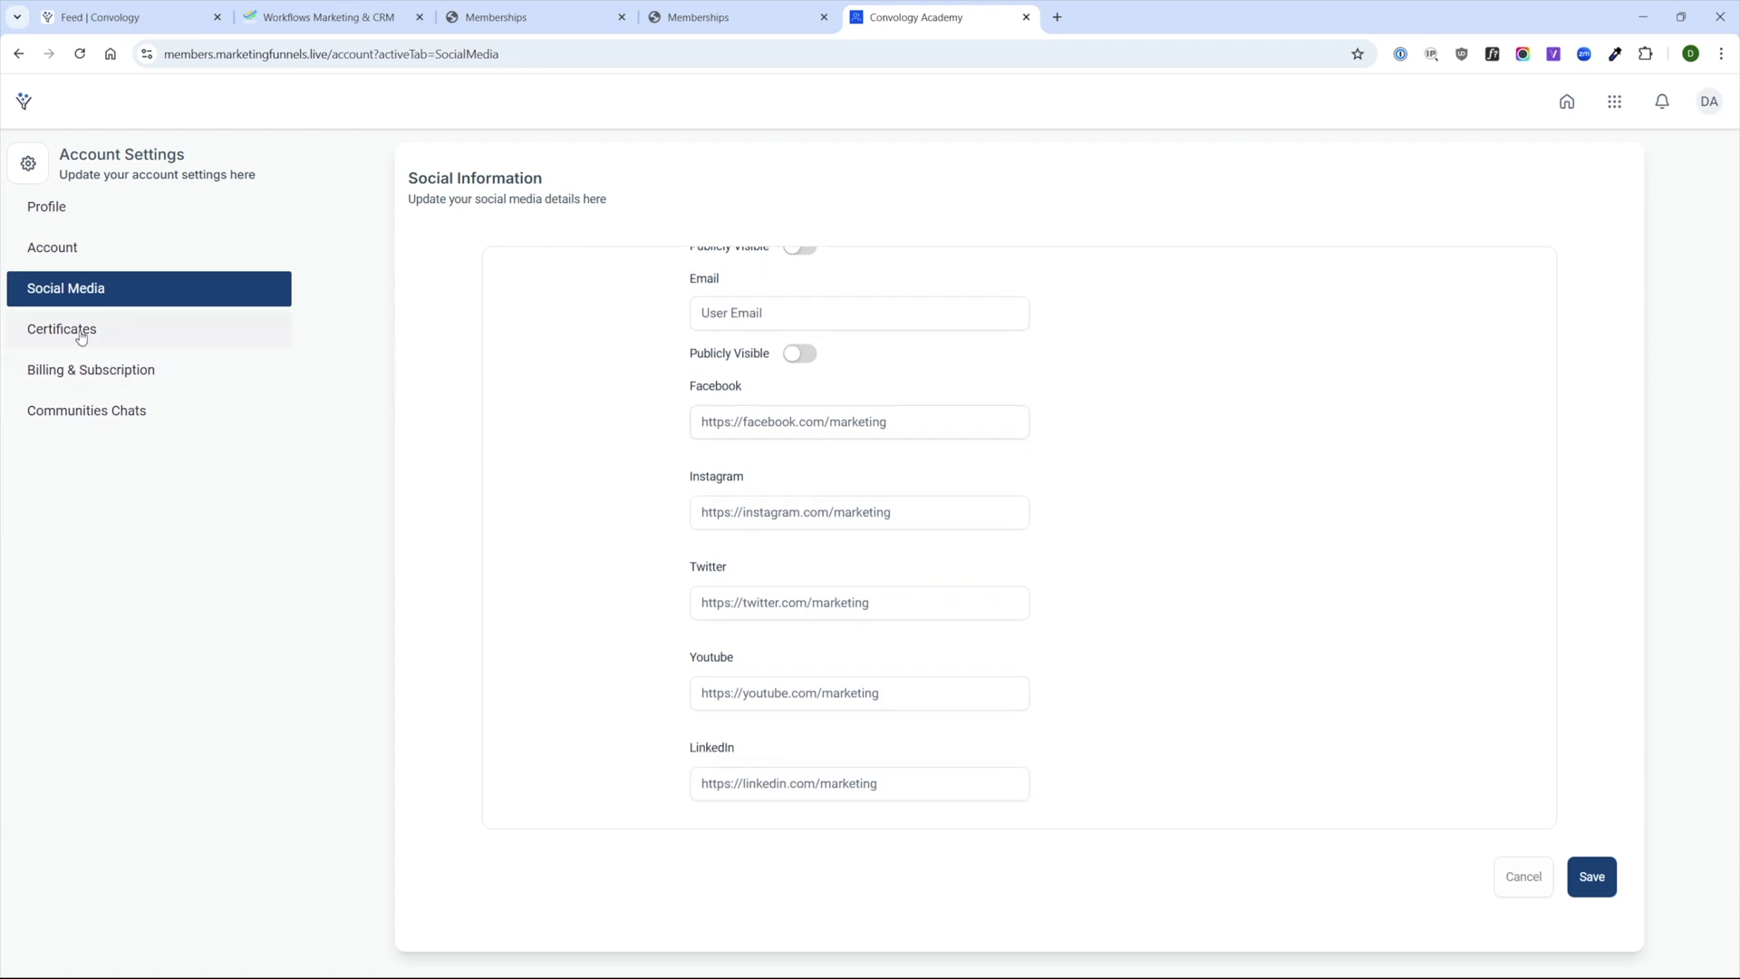
{"action": "left_click", "coordinate": [77, 334]}
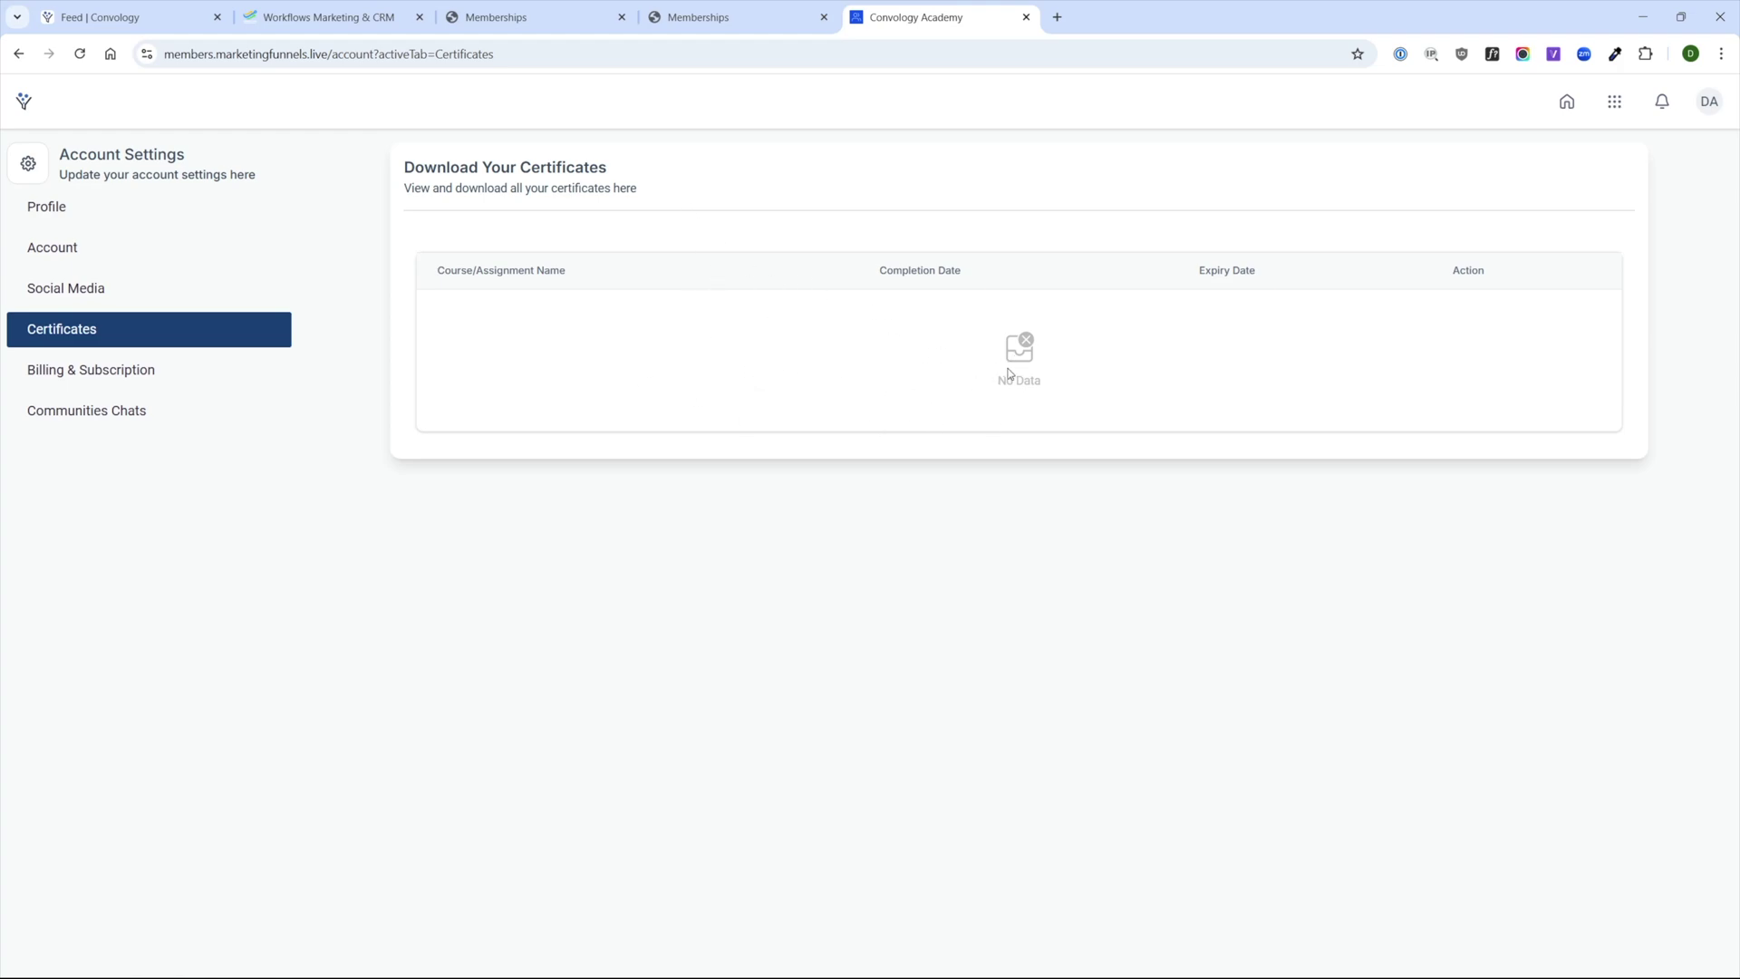
{"action": "left_click", "coordinate": [86, 379]}
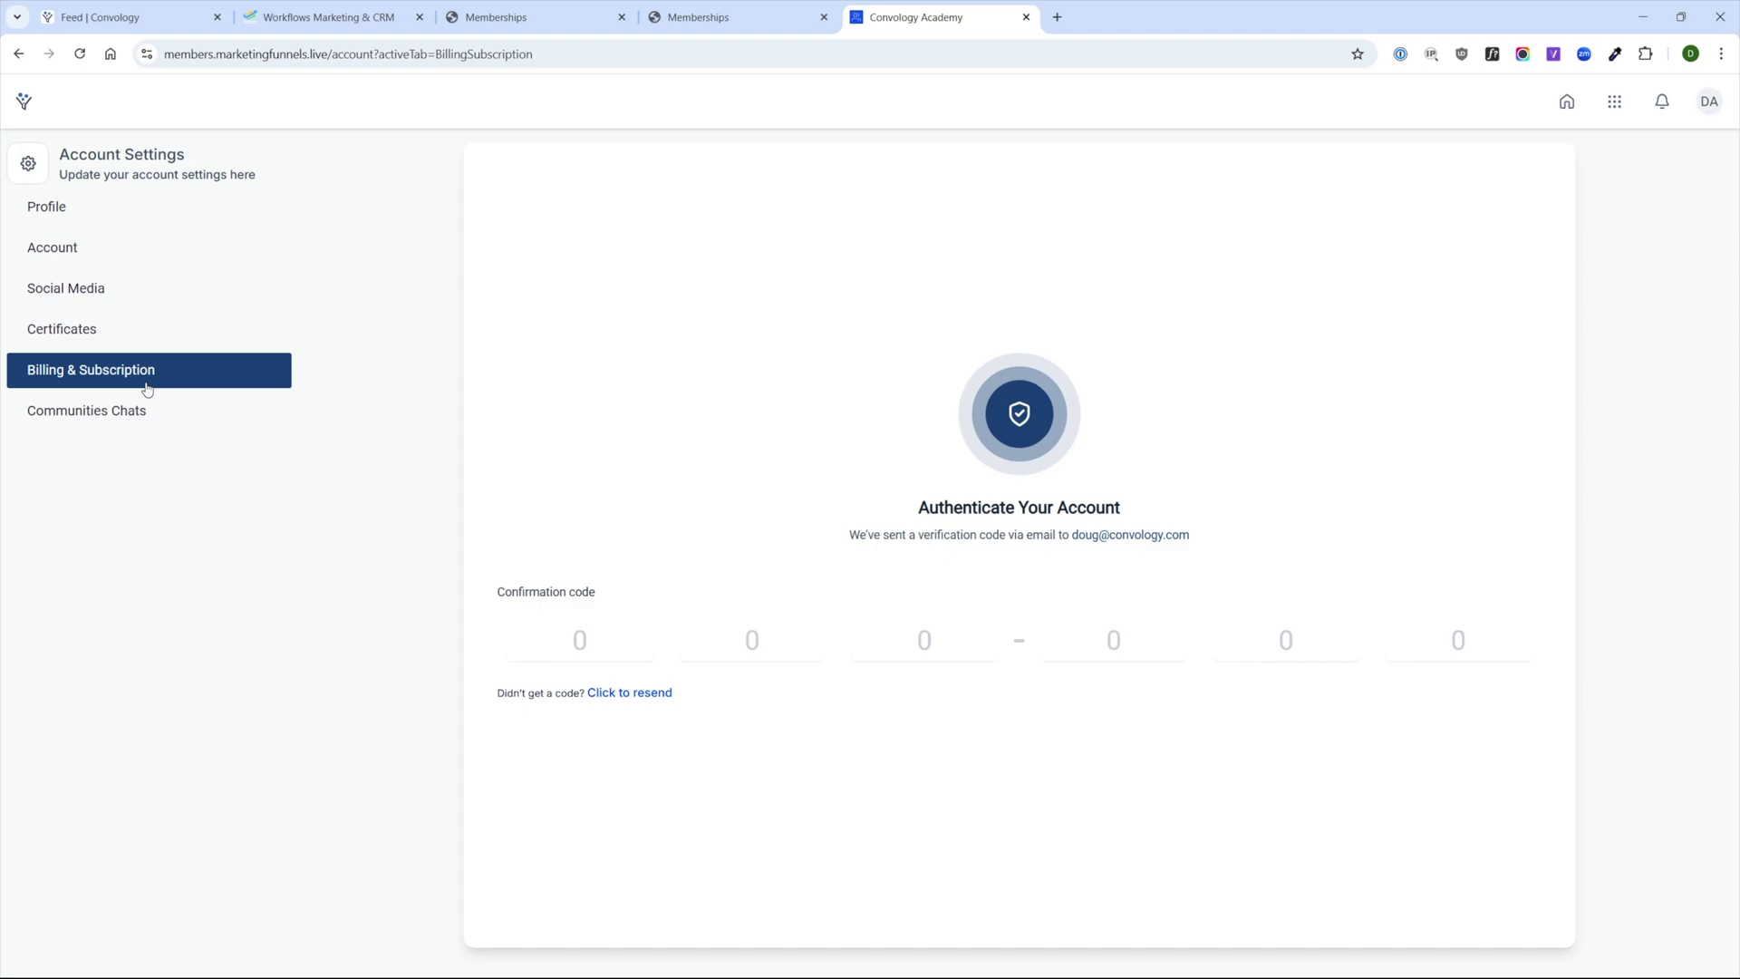
{"action": "left_click", "coordinate": [90, 417]}
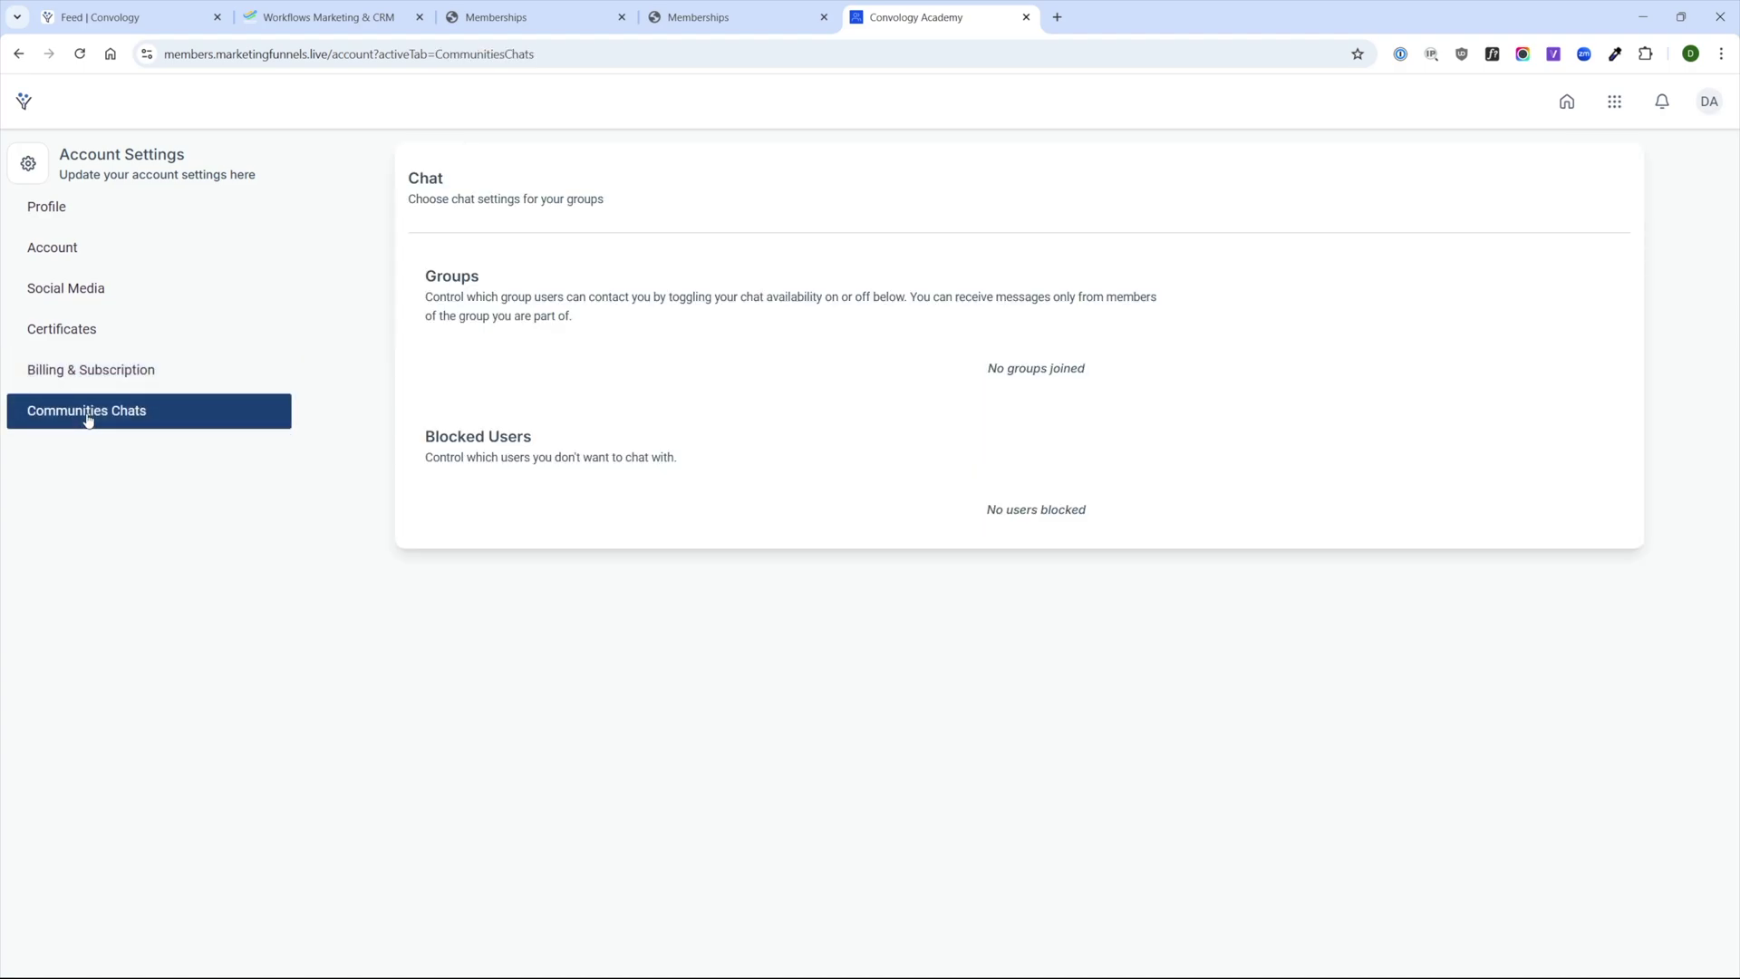